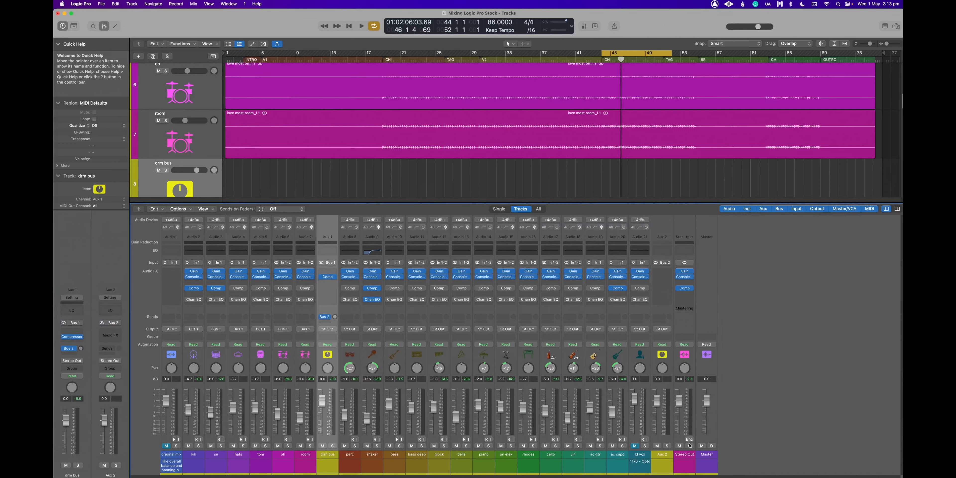
Step: Rename the Bus 2 aux channel as drm verb
double_click(667, 465)
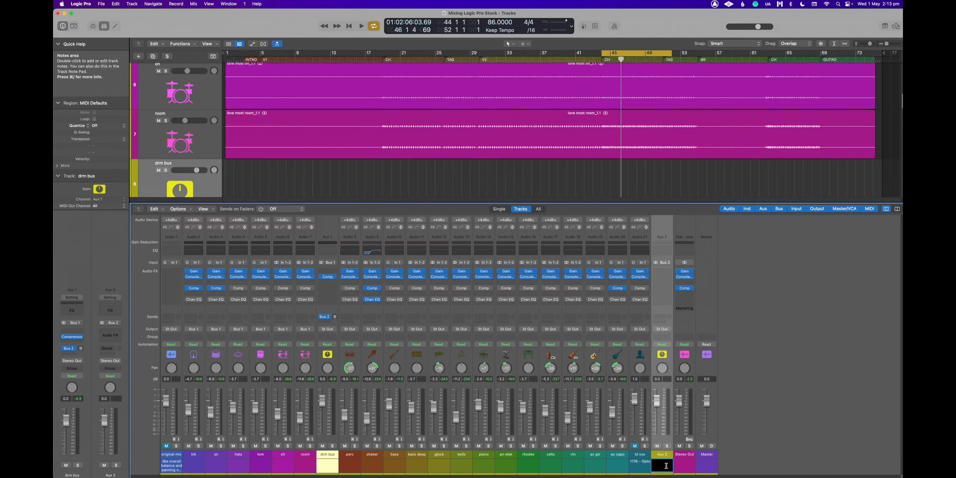
double_click(662, 454)
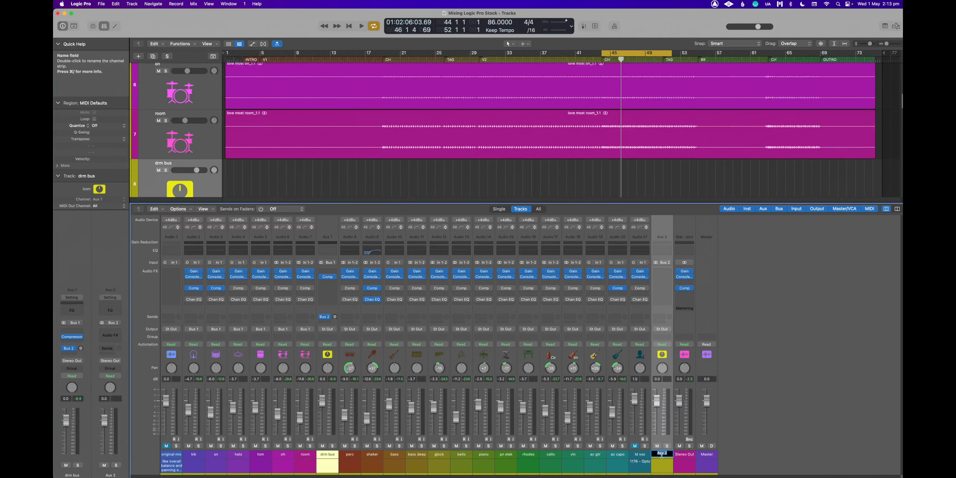
key(Return)
click(329, 455)
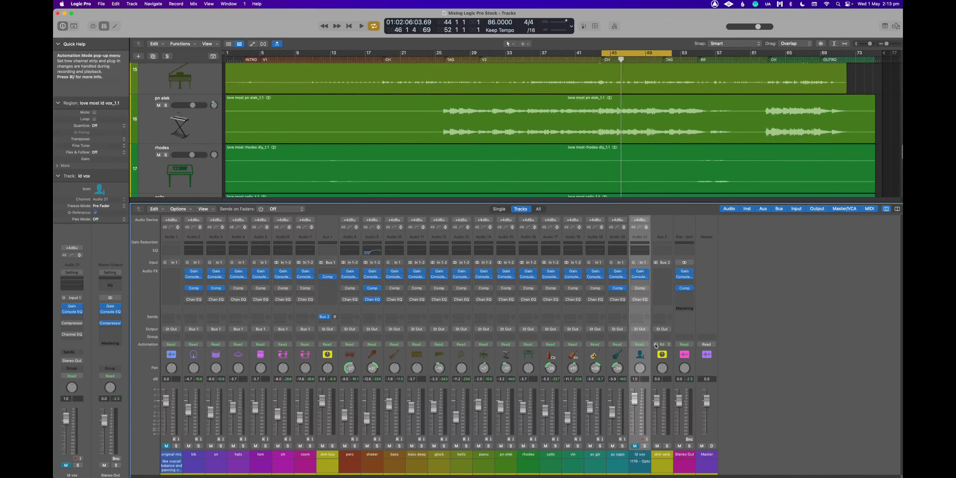
Step: Move the drm verb track from the end of the track list to directly below the drm bus track
scroll(655, 147, down, 10)
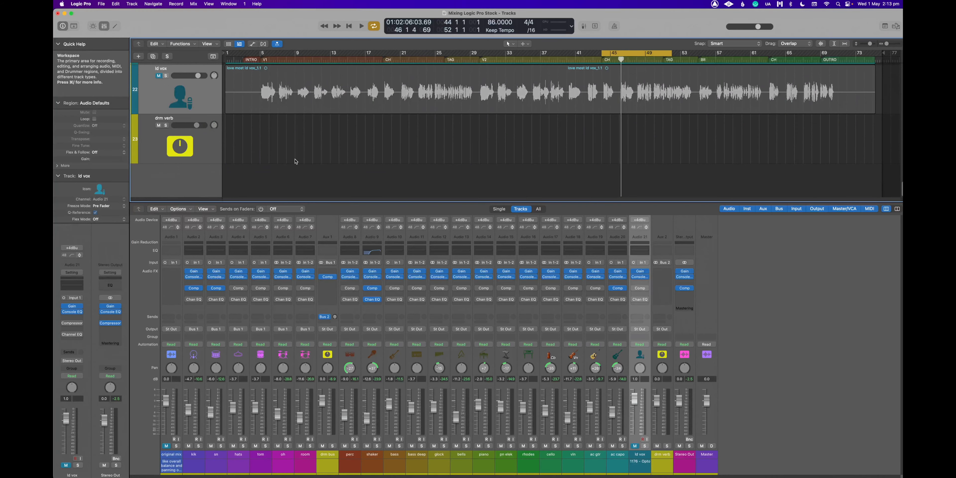
key(x)
scroll(233, 392, up, 2)
scroll(234, 392, down, 2)
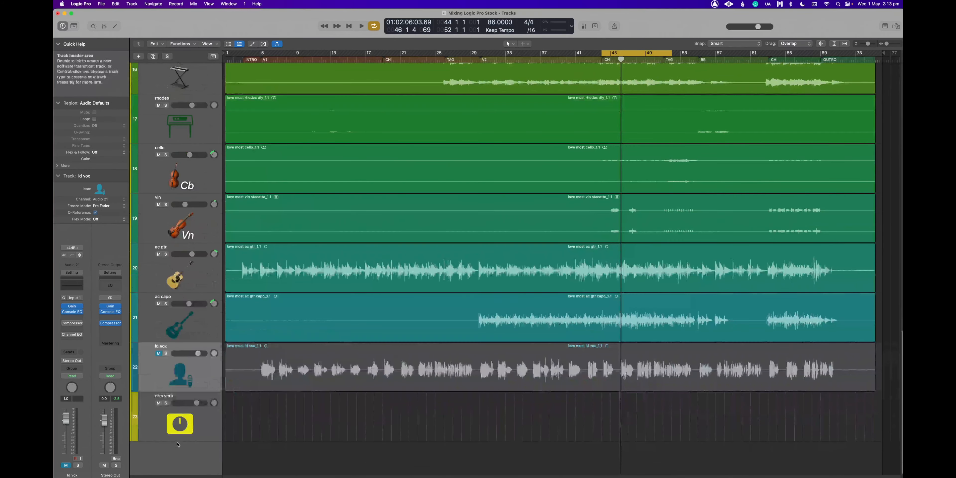
key(super+Up)
key(super+Up)
key(super+Up)
key(super+Up)
key(super+Up)
key(super+Up)
key(super+Up)
key(super+Up)
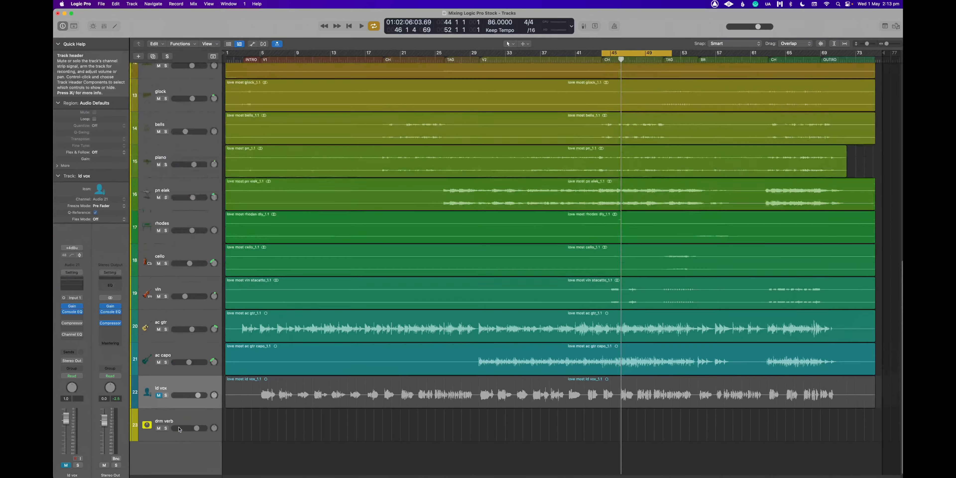
key(super+Up)
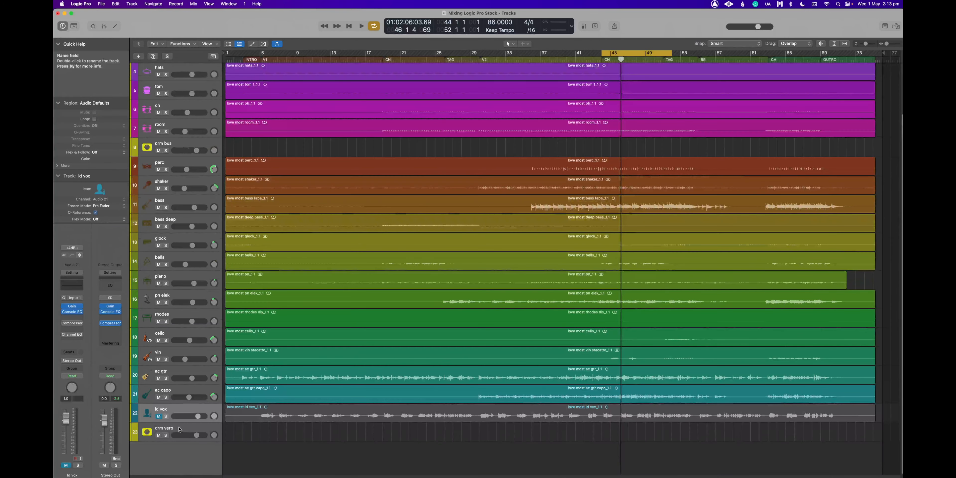
drag(180, 430, 219, 178)
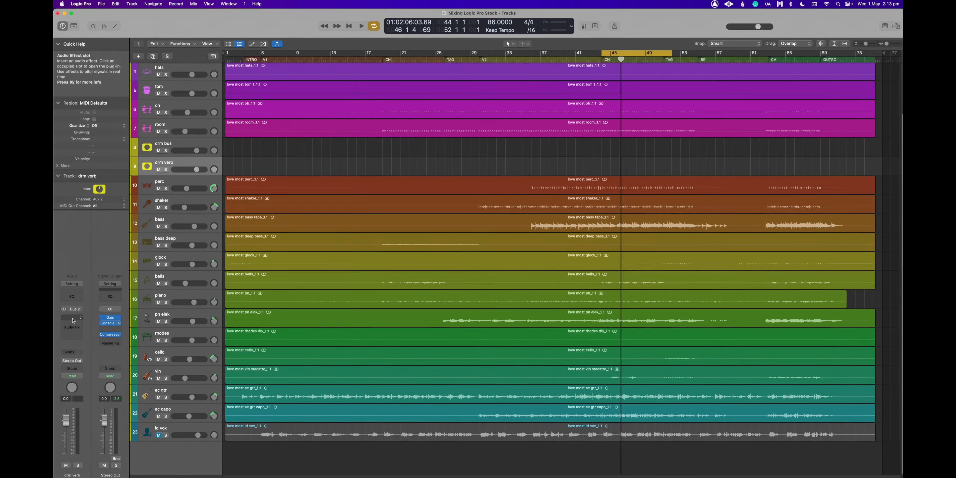
Step: Insert Logic's ChromaVerb reverb in stereo on the drm verb channel
click(76, 325)
mouse_move(100, 473)
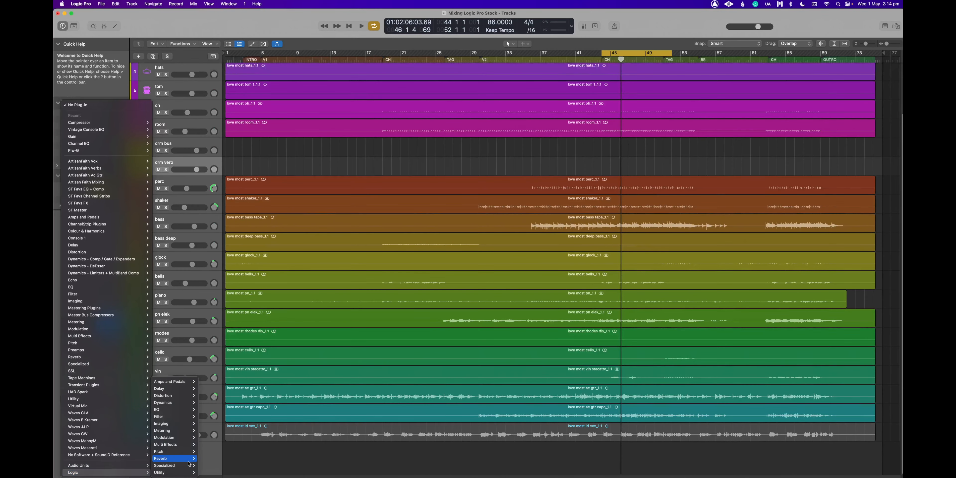
mouse_move(174, 458)
mouse_move(227, 451)
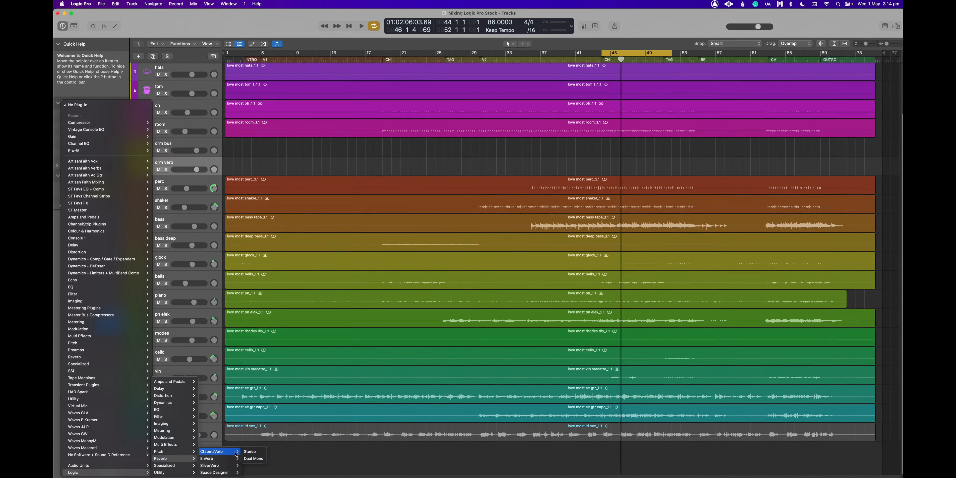
click(255, 452)
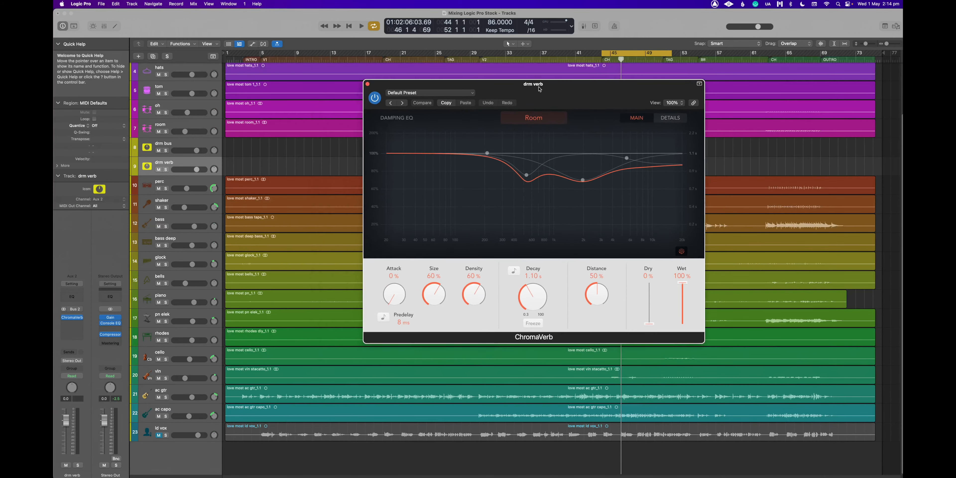
Step: Load the Modest Drum Room preset from the Rooms category in ChromaVerb and audition it briefly
click(427, 92)
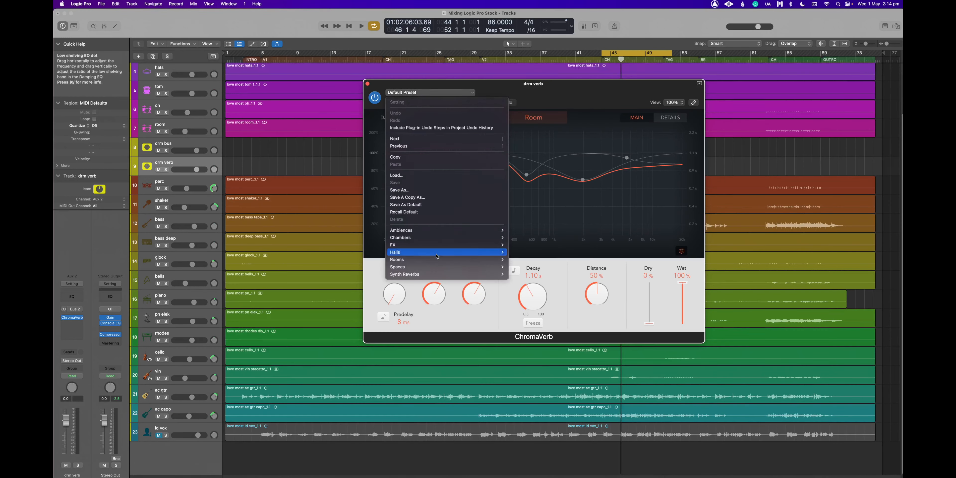
mouse_move(435, 260)
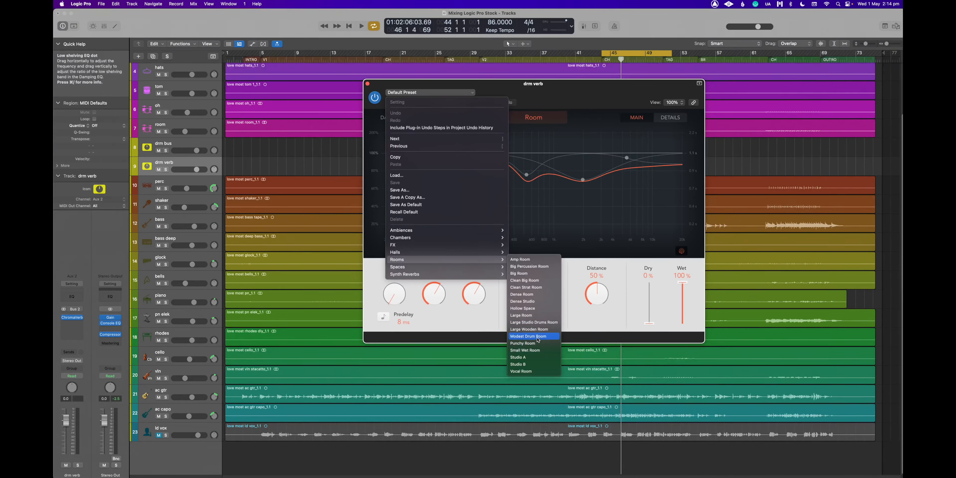
click(537, 337)
key(space)
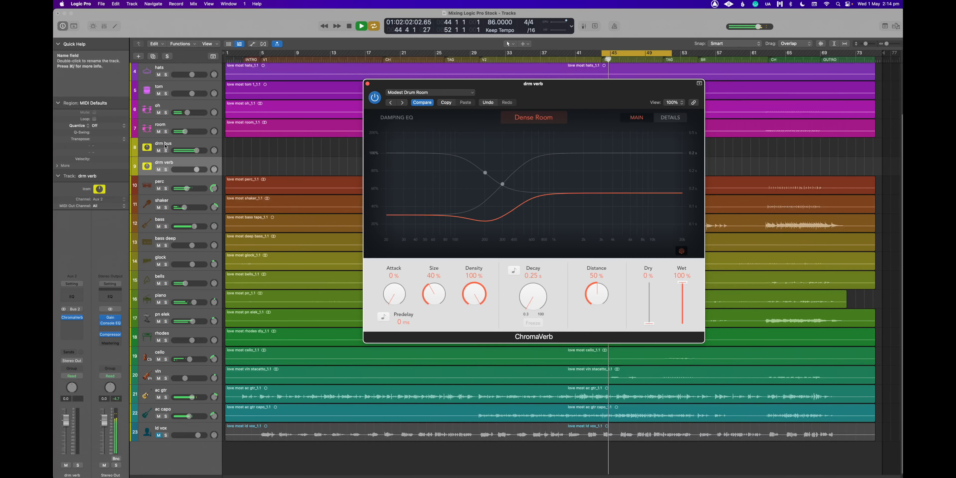
key(space)
Step: Solo the drm bus channel in the mixer and adjust its Bus 2 send level during playback
click(315, 146)
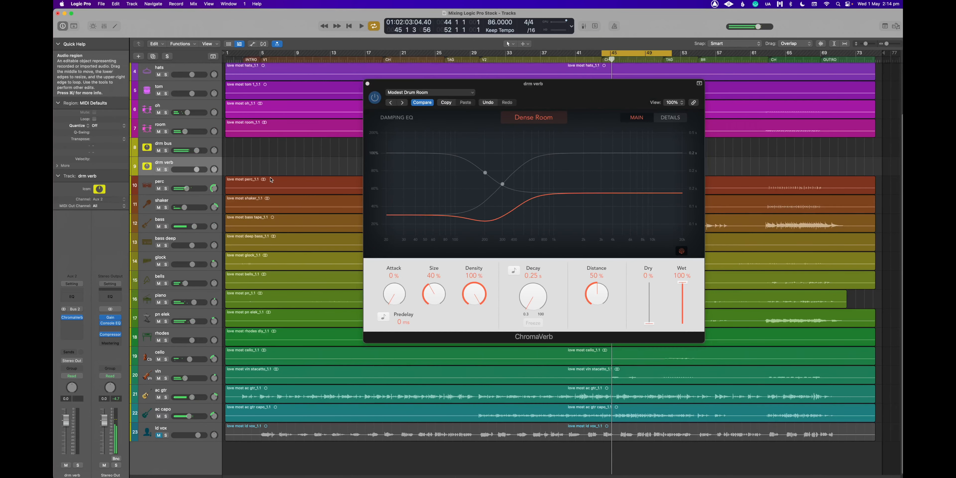
key(x)
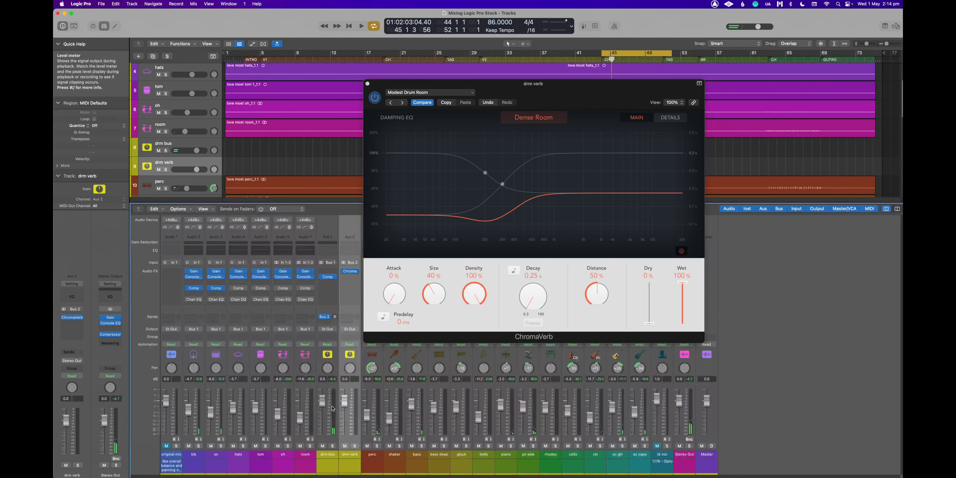
drag(425, 79, 537, 59)
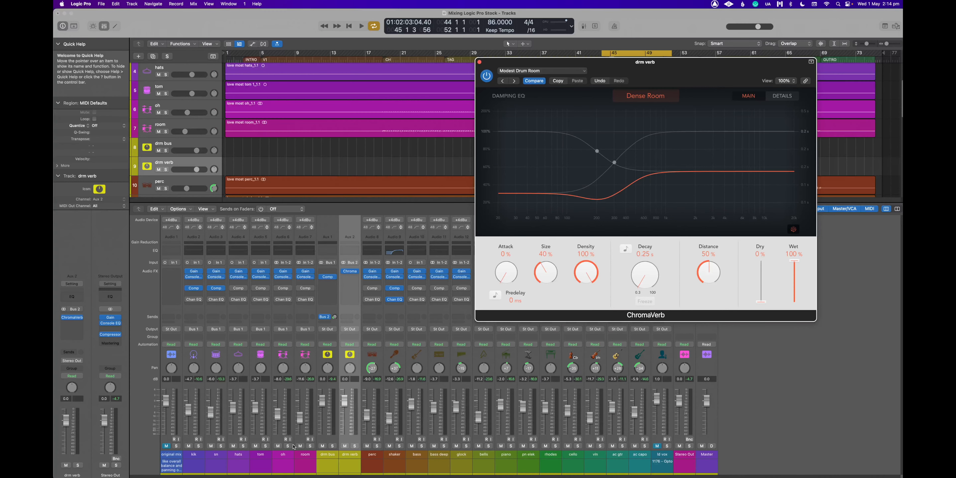
click(332, 447)
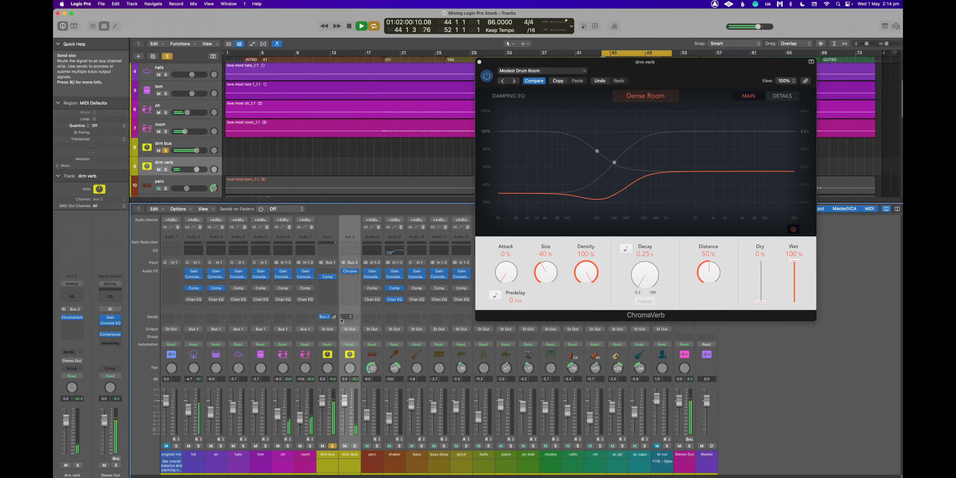
key(space)
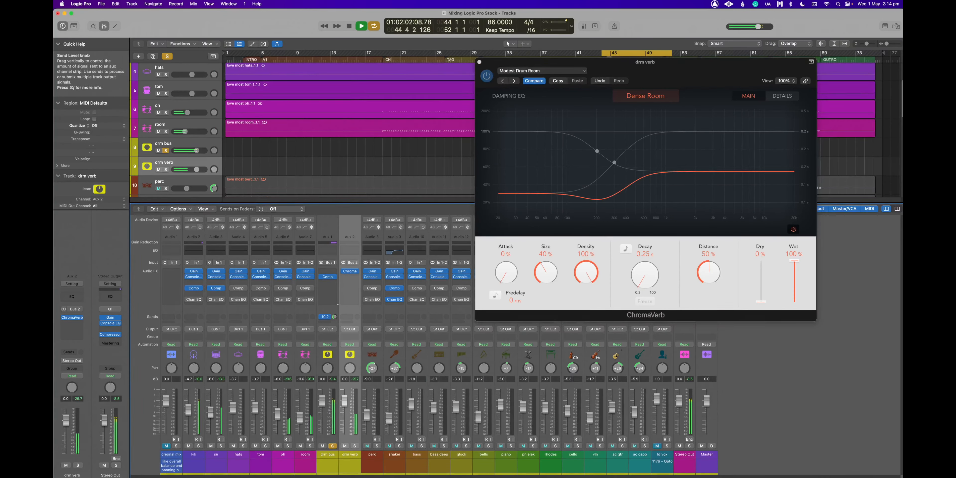
mouse_move(334, 317)
mouse_down()
mouse_move(334, 297)
mouse_move(335, 325)
mouse_up()
drag(334, 256, 334, 290)
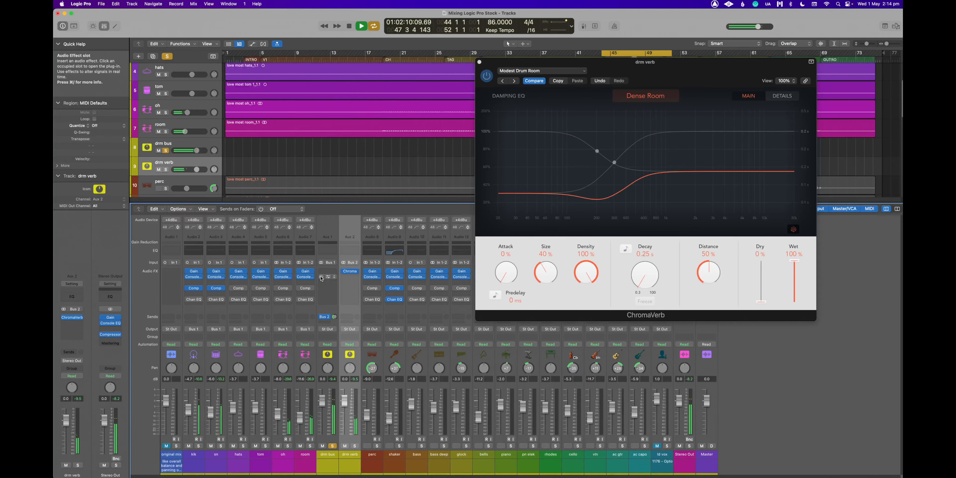
Step: Adjust the Mix amount of the drm bus Compressor, unsolo the bus and close the Compressor window
click(328, 277)
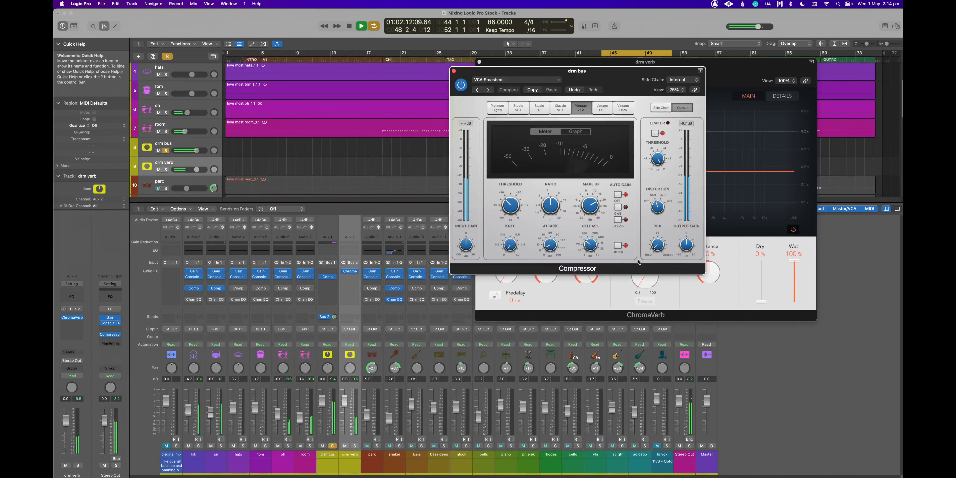
key(space)
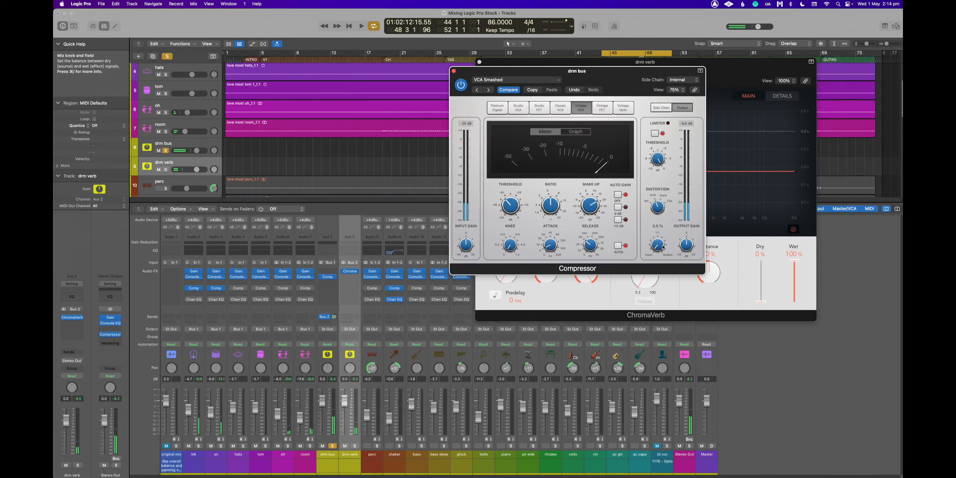
key(space)
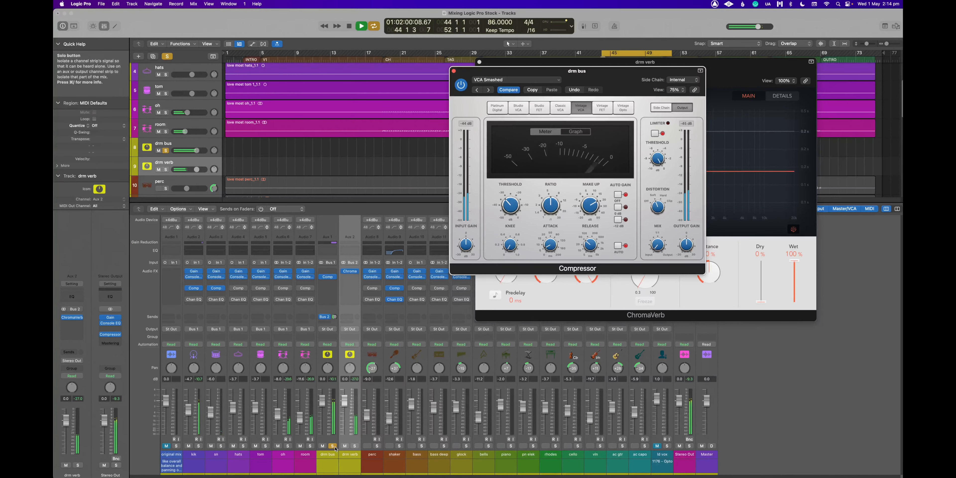
click(333, 447)
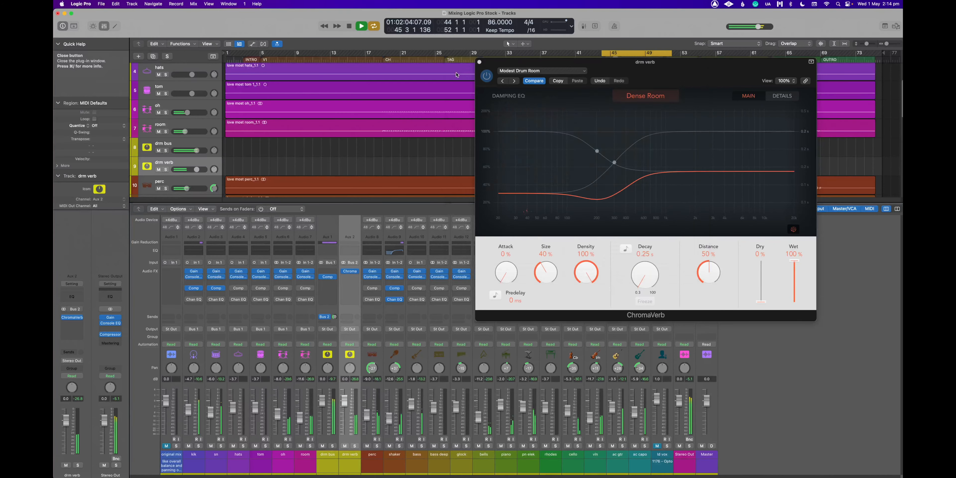
click(454, 71)
Step: Solo the drm bus and compare the drums with ChromaVerb bypassed and active
drag(510, 63, 475, 62)
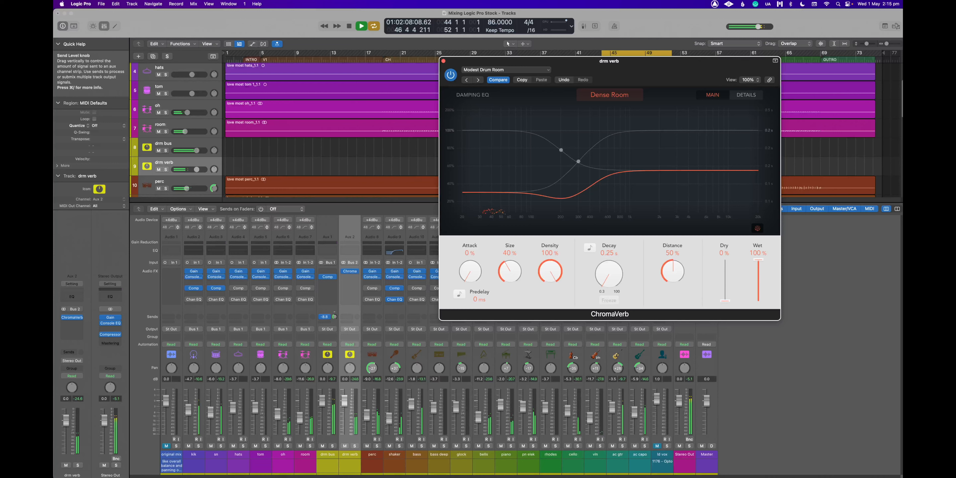
click(333, 447)
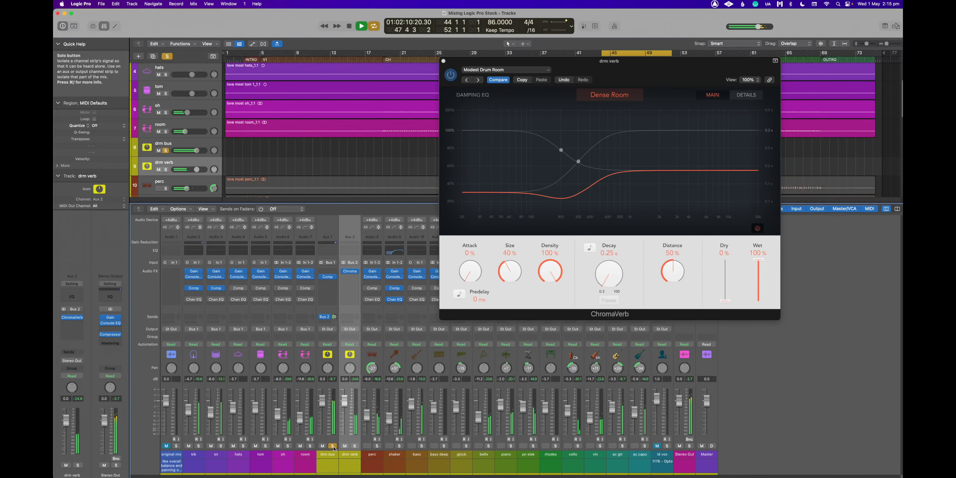
click(344, 272)
click(345, 272)
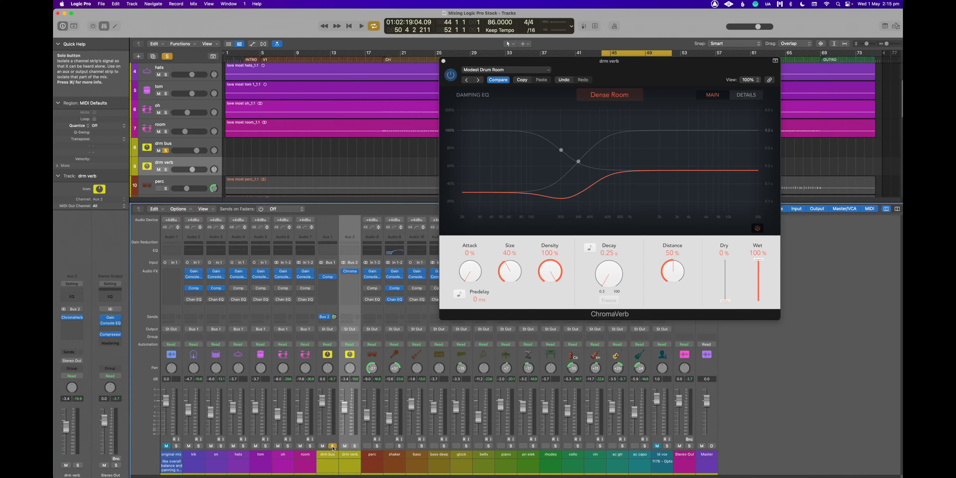
Step: Unsolo the drm bus and set the drm verb fader to about -3.8 dB against the full mix
drag(344, 407, 344, 408)
click(333, 447)
key(space)
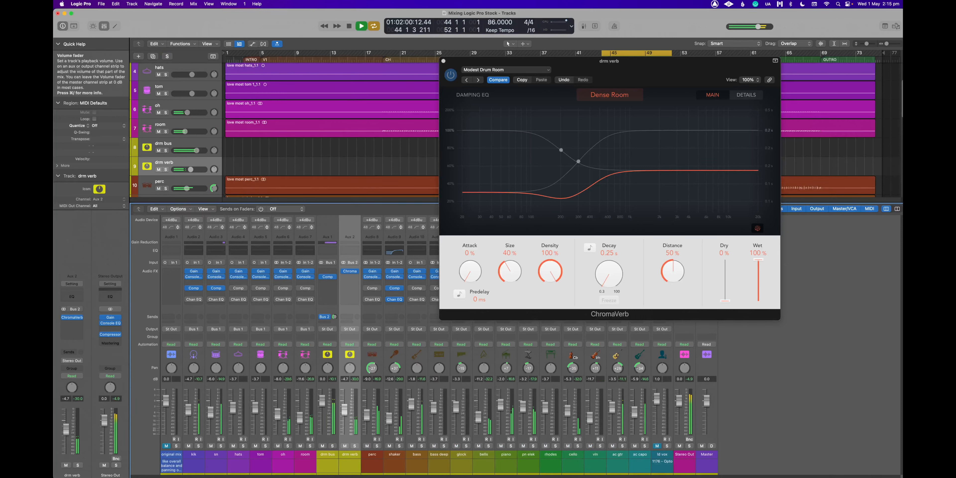
drag(344, 410, 345, 408)
Step: Compare the mix with the drm verb channel muted, and close the ChromaVerb window
click(345, 446)
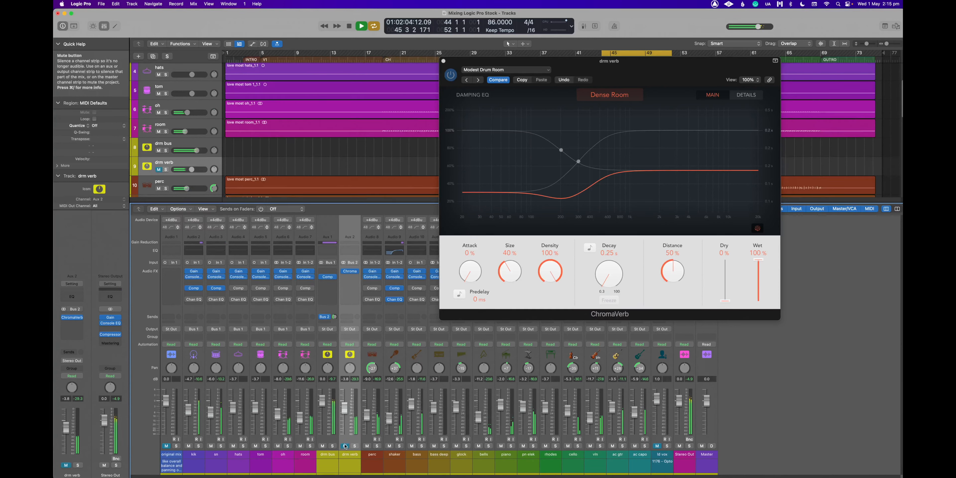
key(space)
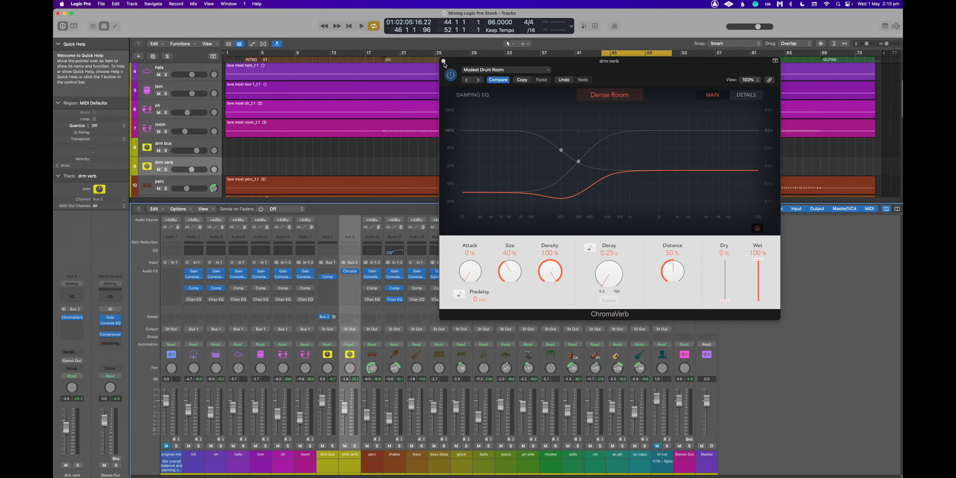
click(444, 61)
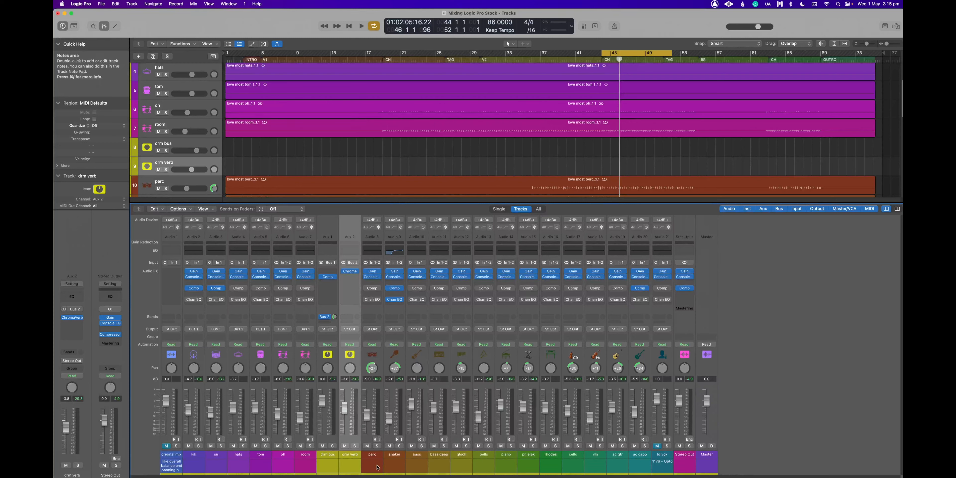
Step: Route the outputs of the perc and shaker channels to Bus 3 and rename the new aux as perc bus
click(373, 455)
shift+click(395, 460)
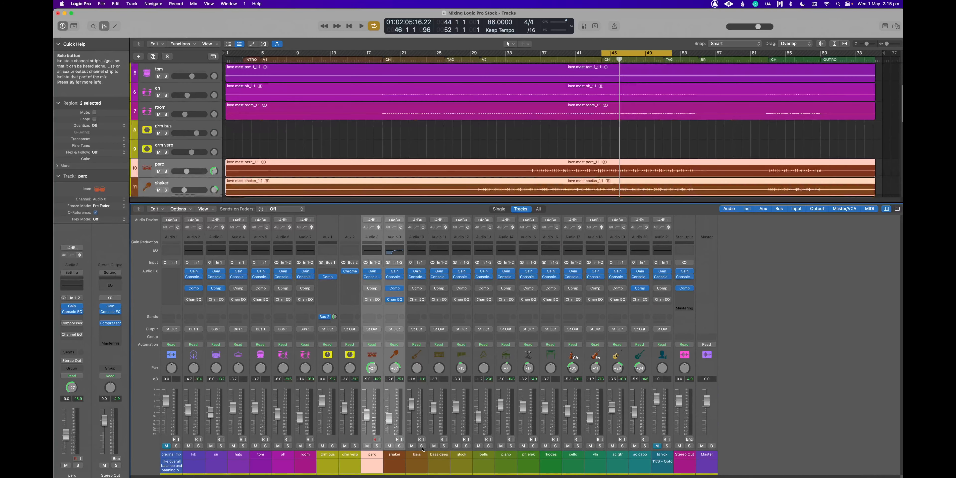
click(372, 329)
mouse_move(388, 357)
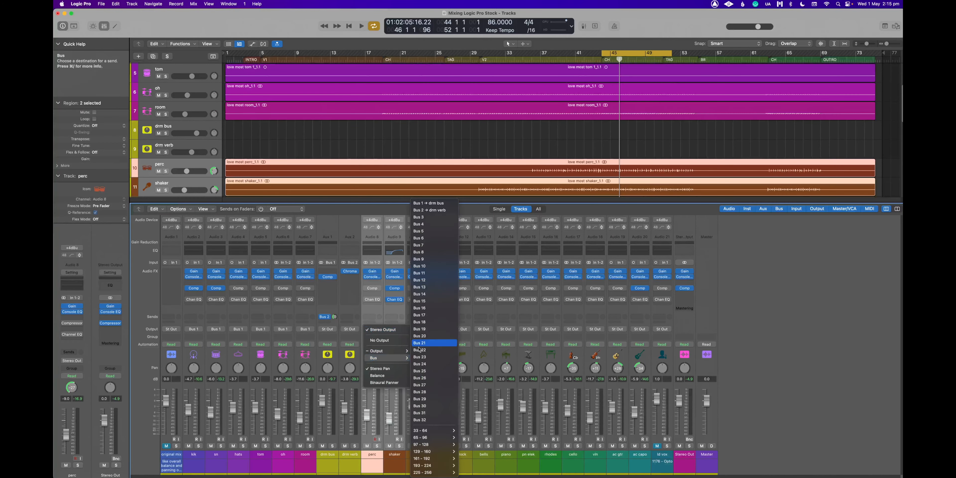
click(434, 217)
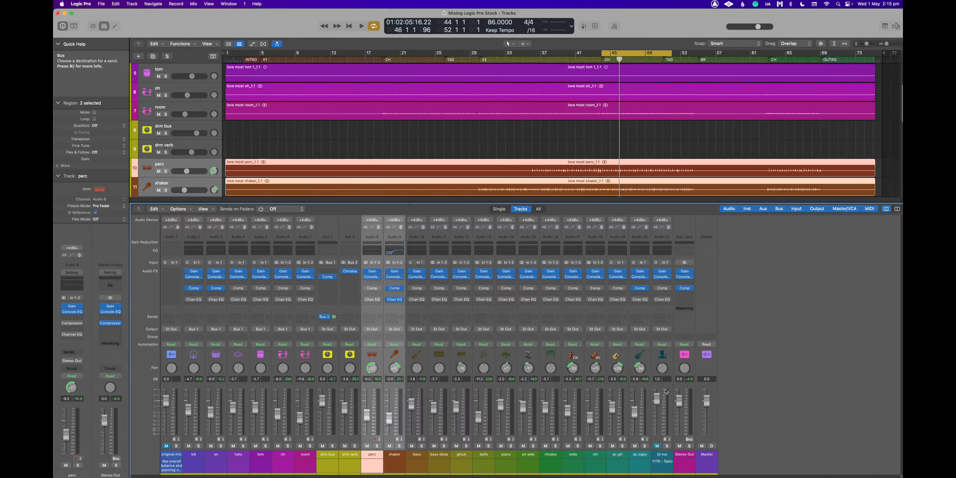
double_click(683, 455)
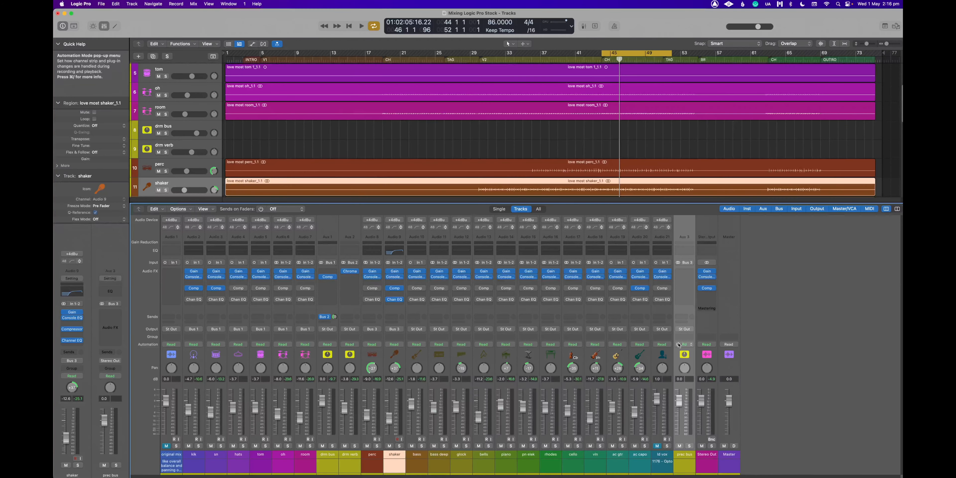
Step: Move the prec bus aux channel so that it sits directly after the shaker channel
click(395, 458)
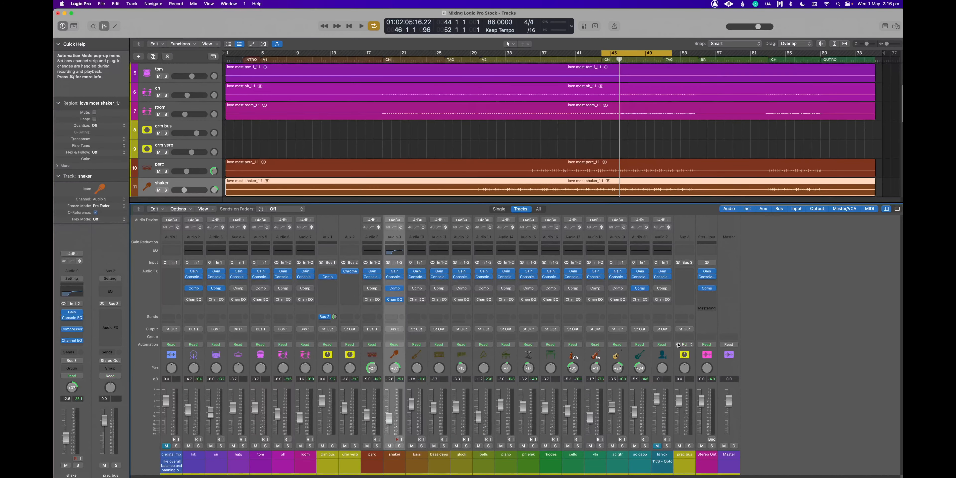
drag(491, 430, 415, 458)
click(426, 457)
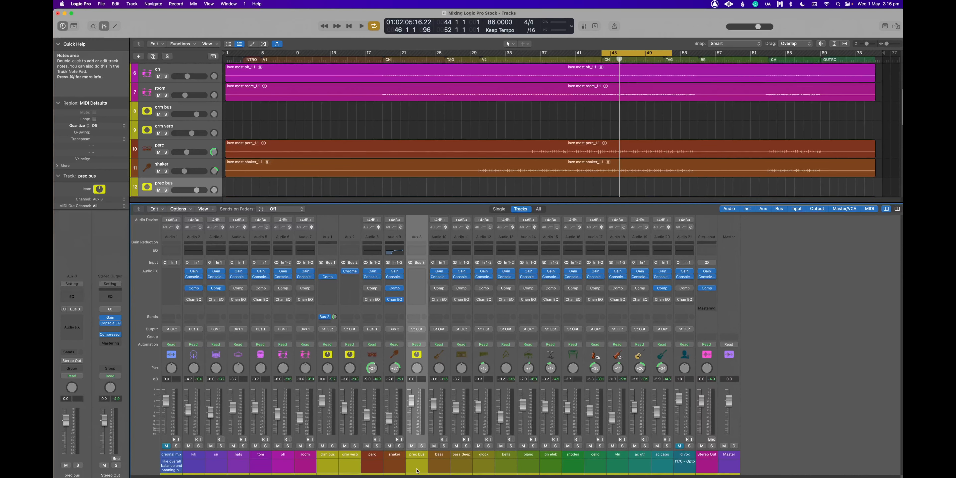
Step: Solo the prec bus during playback and load the FET Fatten preset into the perc channel's Compressor
key(space)
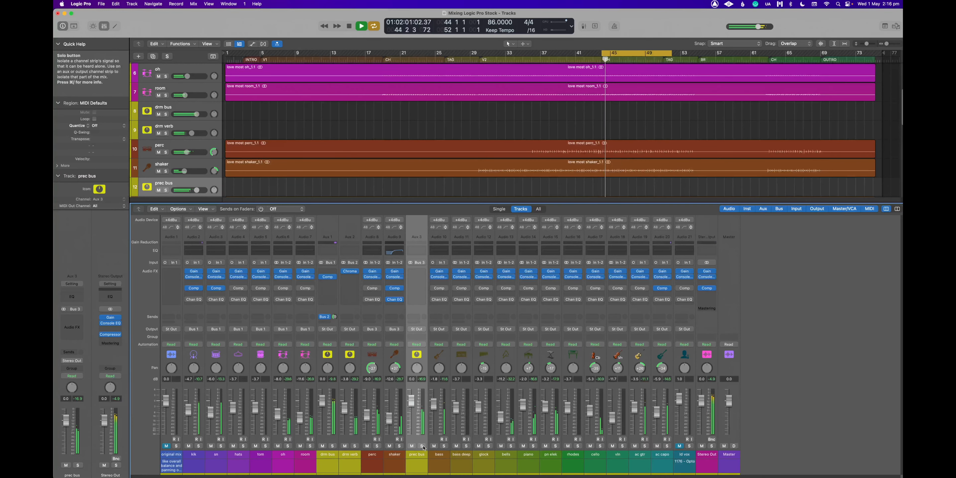
click(422, 446)
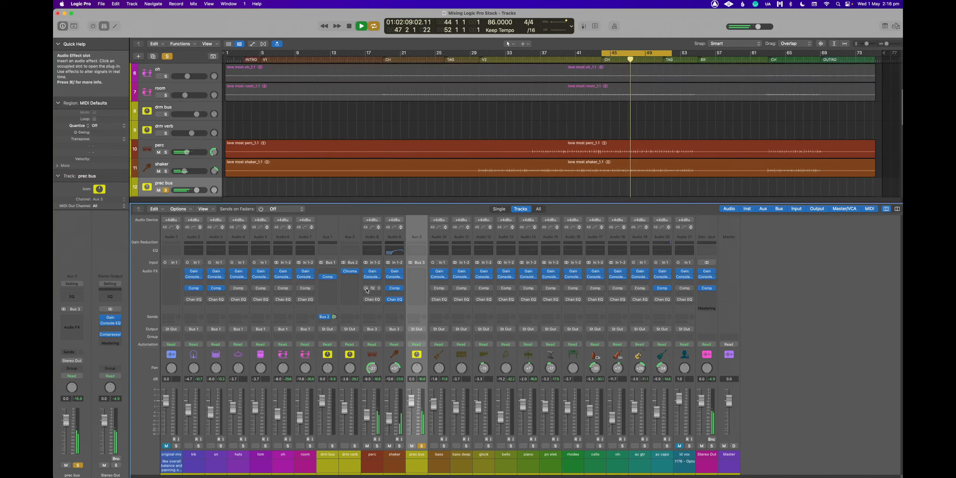
click(367, 291)
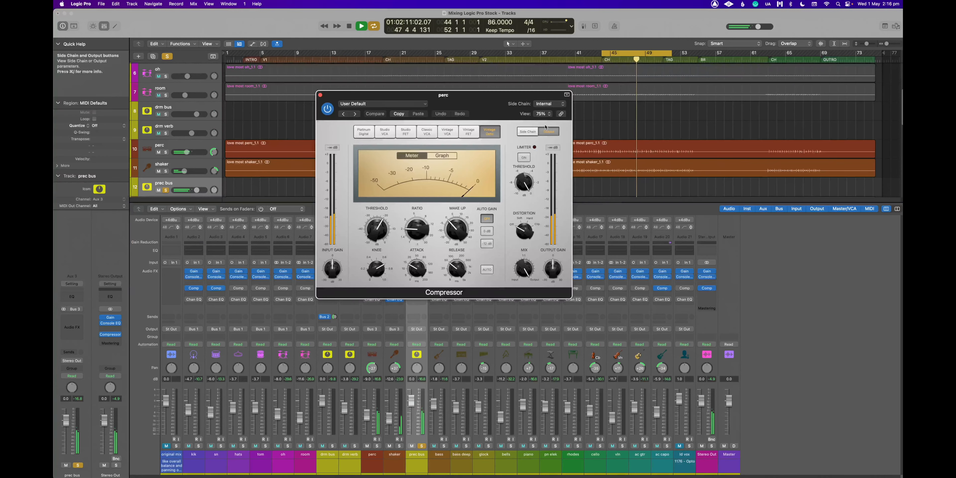
click(425, 105)
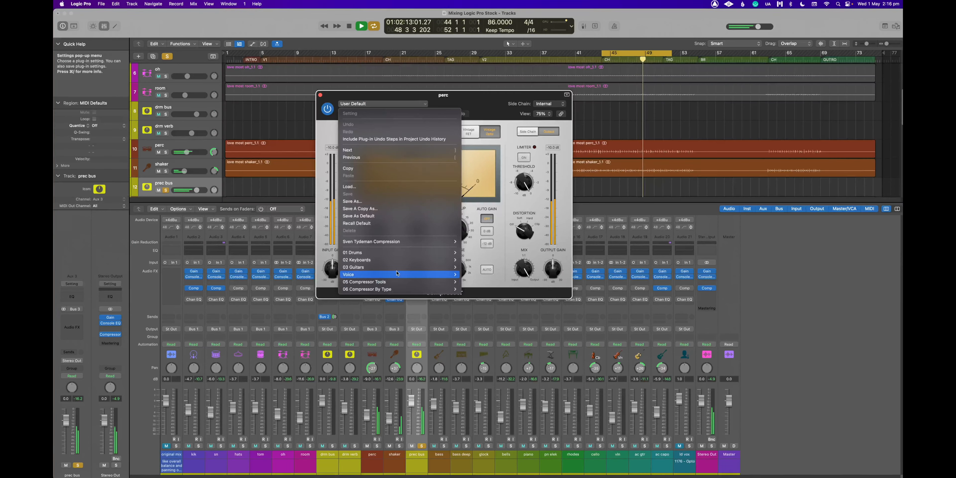
mouse_move(427, 253)
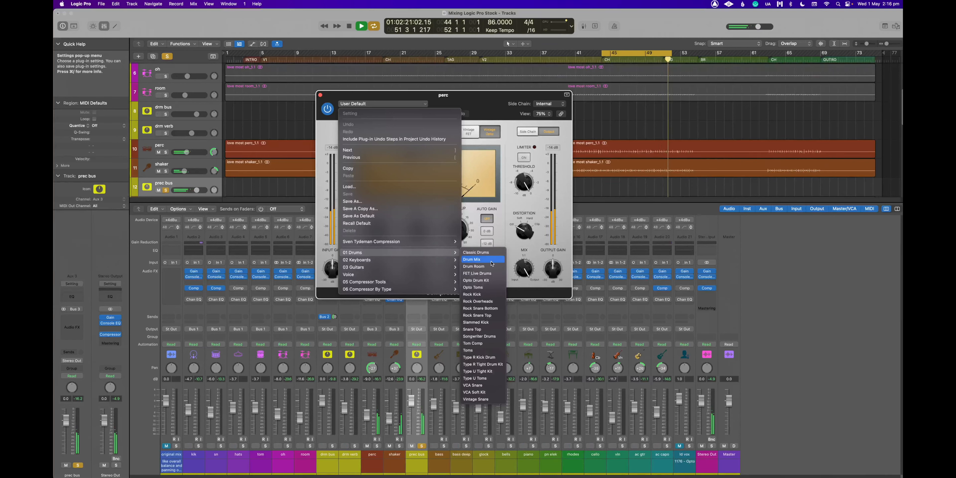
mouse_move(431, 285)
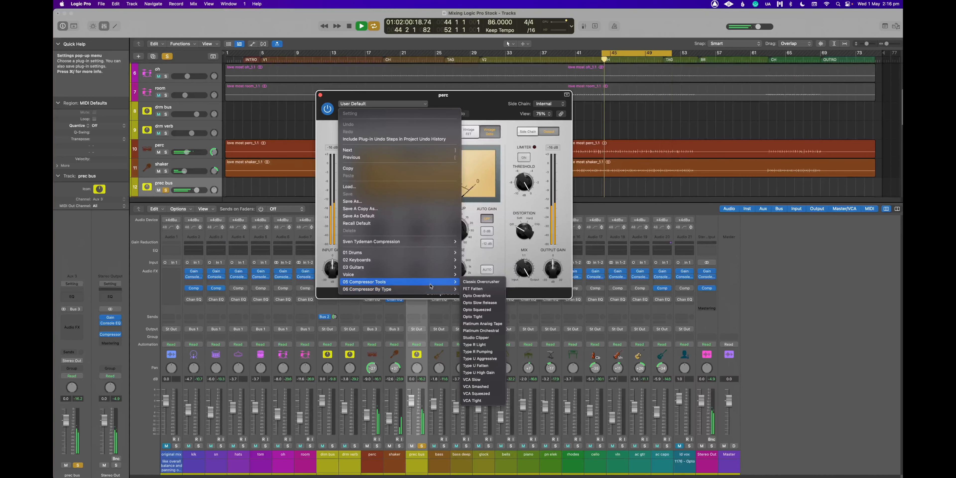
click(476, 290)
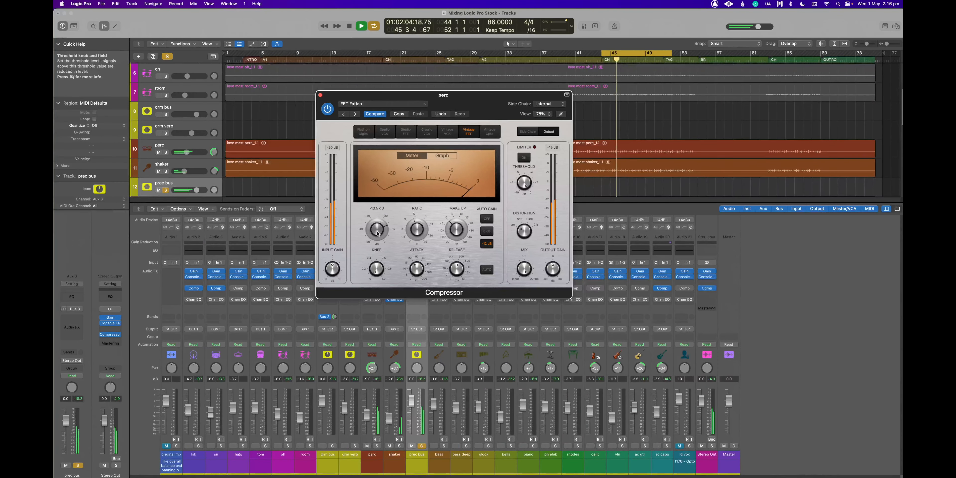
Step: Lower the perc compressor's threshold to about -20 dB, compare it with bypass, and close the plug-in window
drag(378, 232, 378, 242)
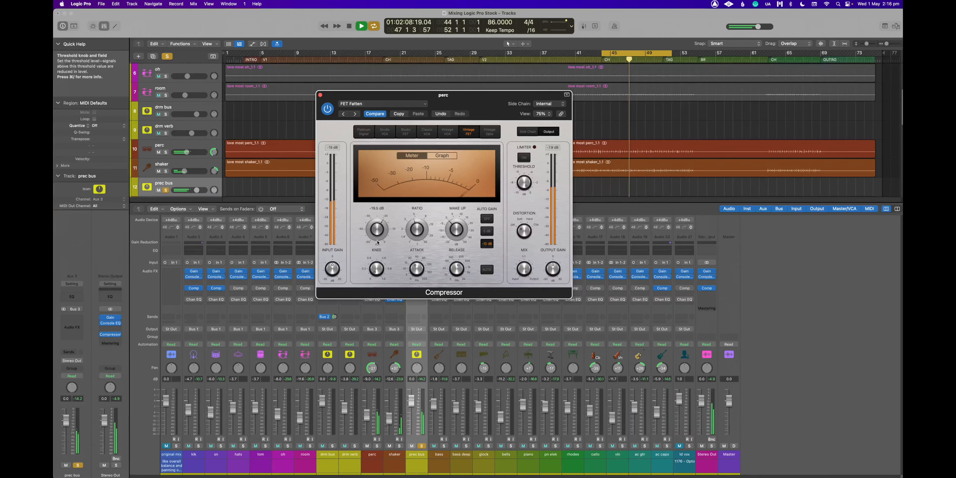
click(328, 108)
click(328, 108)
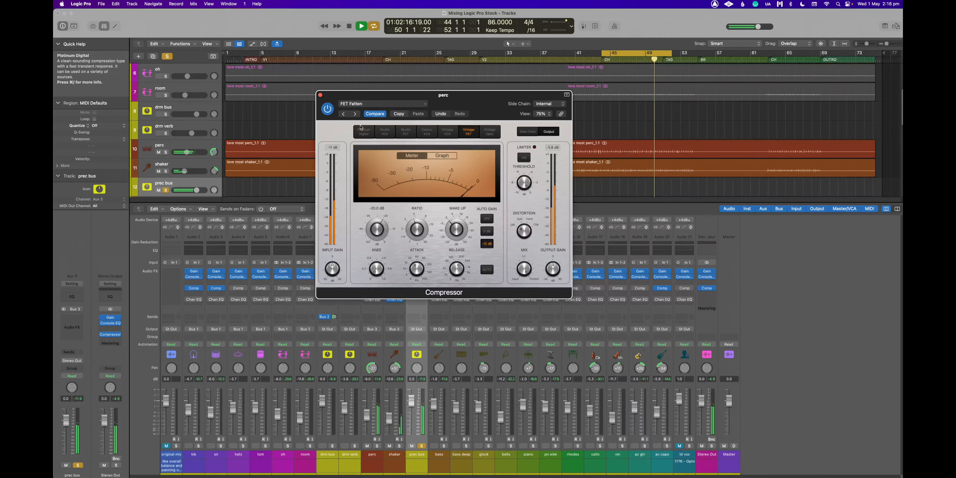
click(320, 95)
Step: Lower the perc channel fader to about -11.2 dB while listening to the soloed percussion
key(space)
key(space)
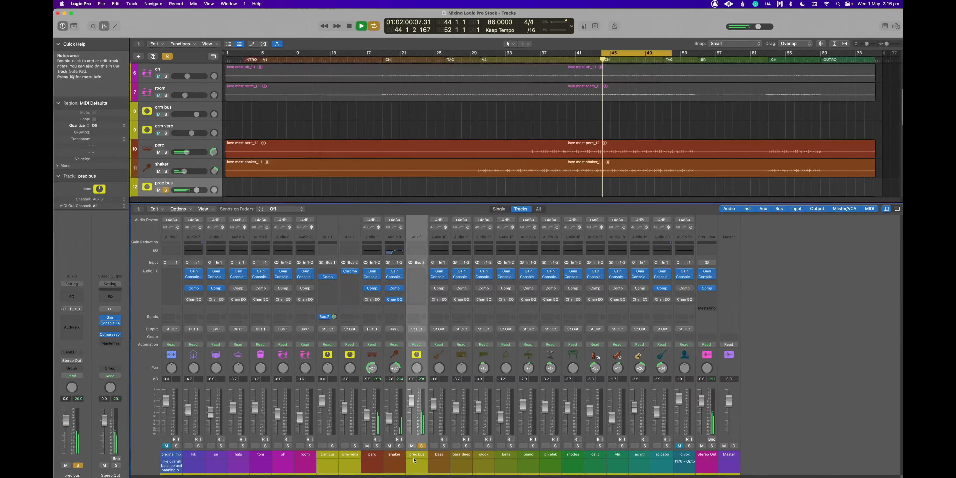
key(space)
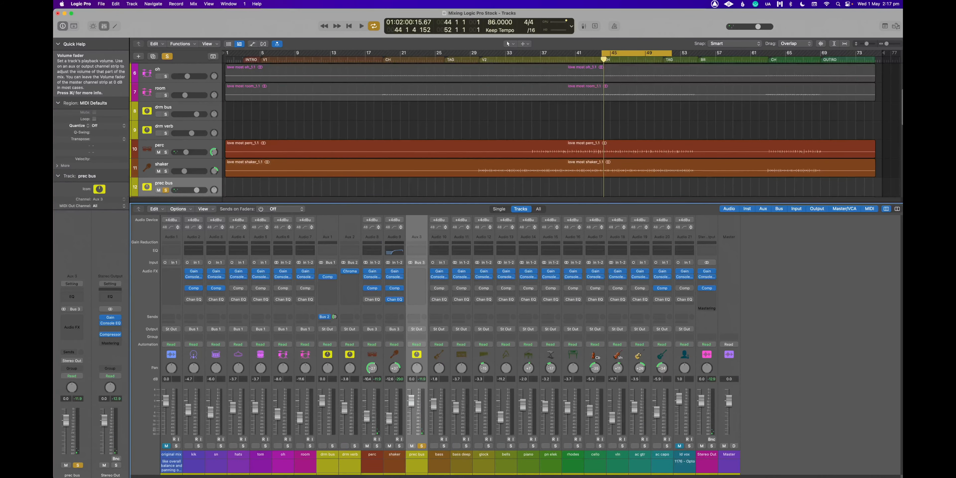
key(space)
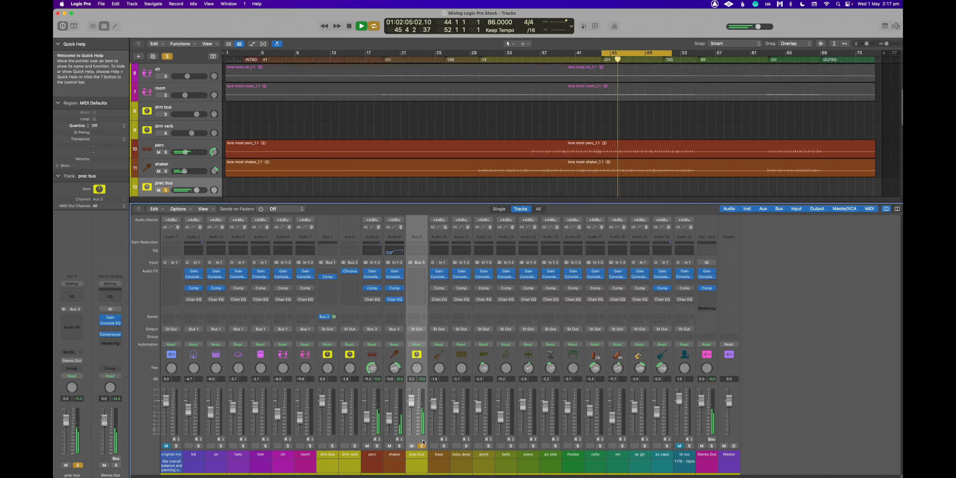
key(space)
key(space)
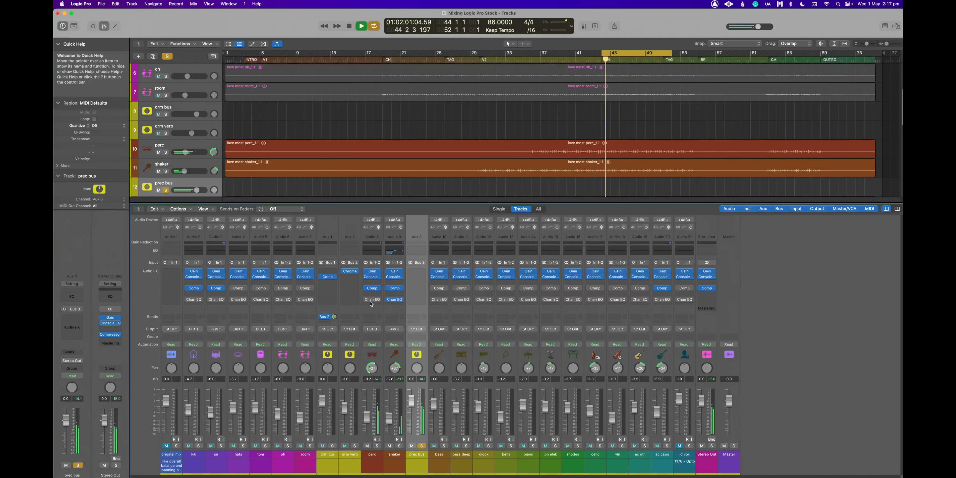
Step: Open the Channel EQ on the perc channel and switch it on
click(371, 299)
key(space)
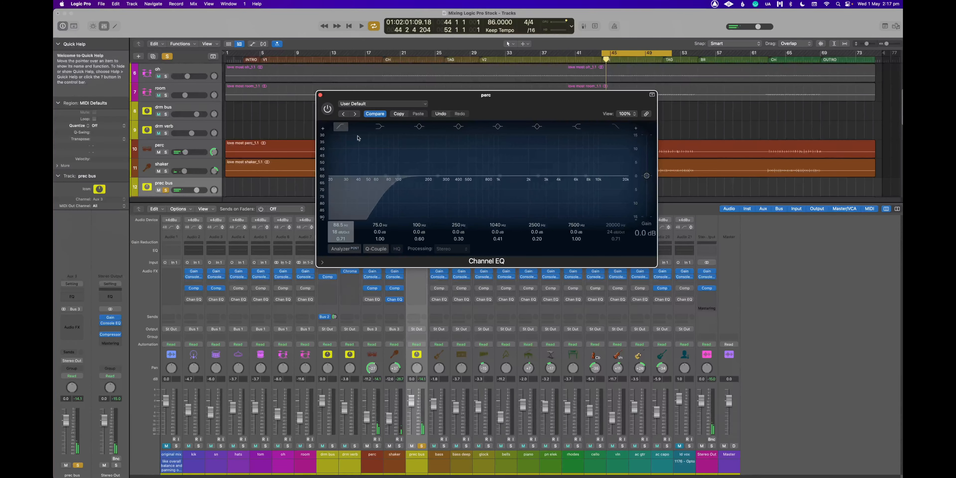
click(327, 109)
click(328, 108)
click(328, 108)
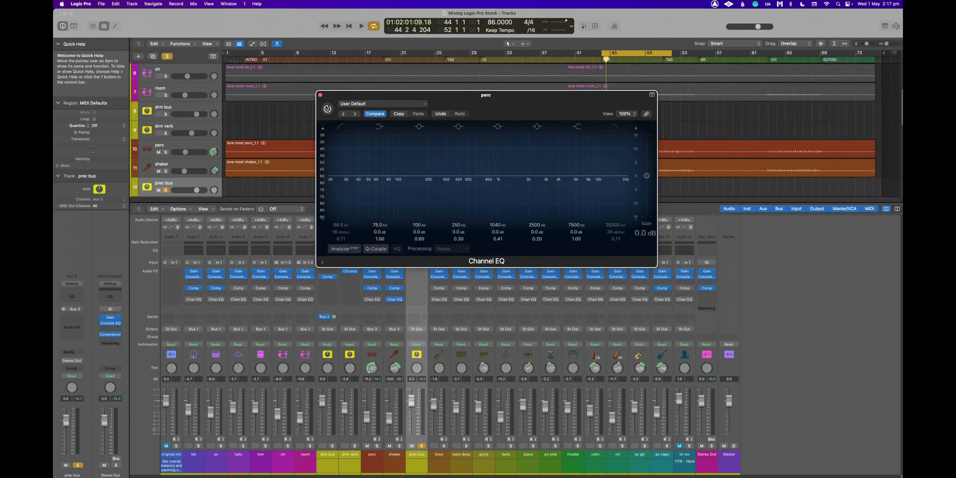
click(327, 108)
Step: Raise the perc EQ's low-cut frequency to 187 Hz while the percussion plays
key(space)
click(393, 185)
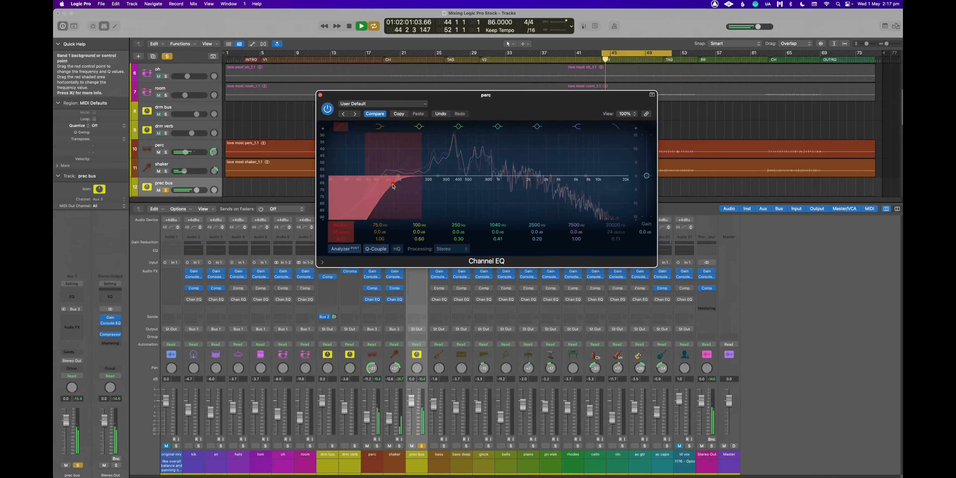
drag(393, 185, 425, 190)
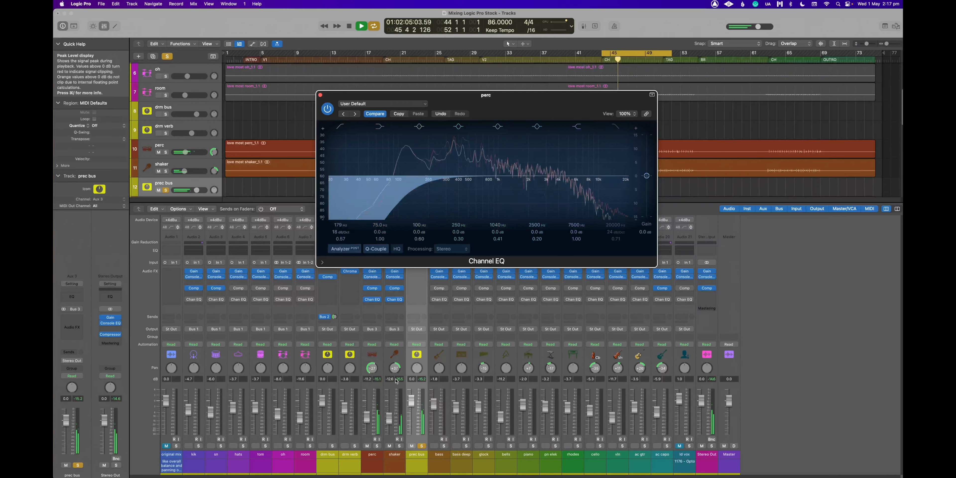
key(space)
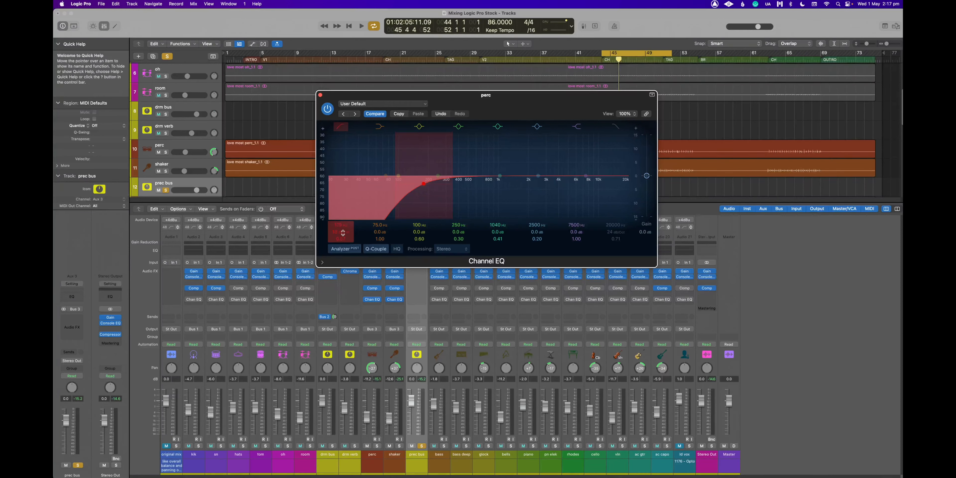
key(space)
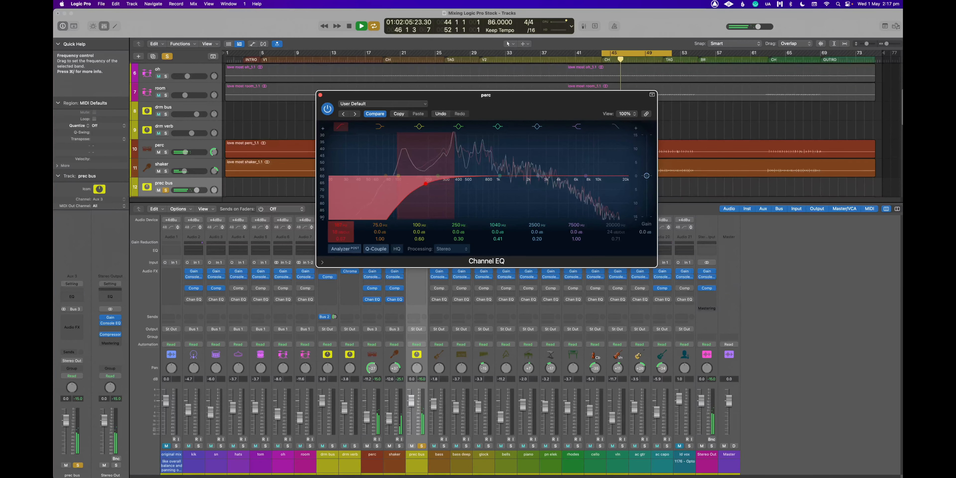
Step: Compare the percussion with the EQ's low-cut band off and on, and close the EQ window with the band on
click(340, 127)
click(340, 127)
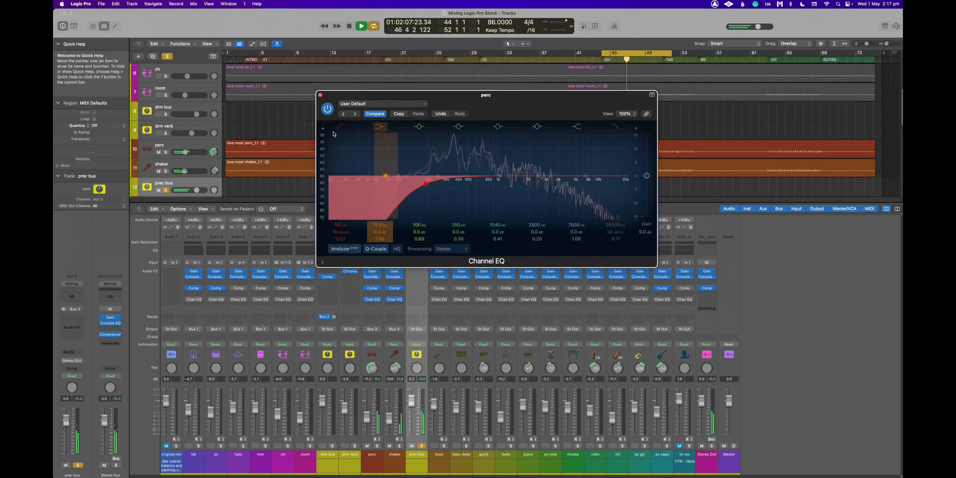
click(340, 127)
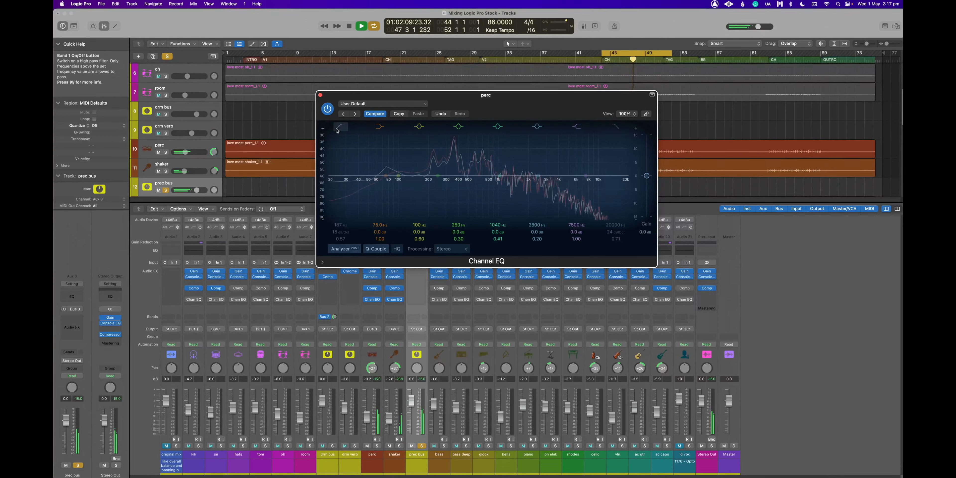
click(340, 127)
key(space)
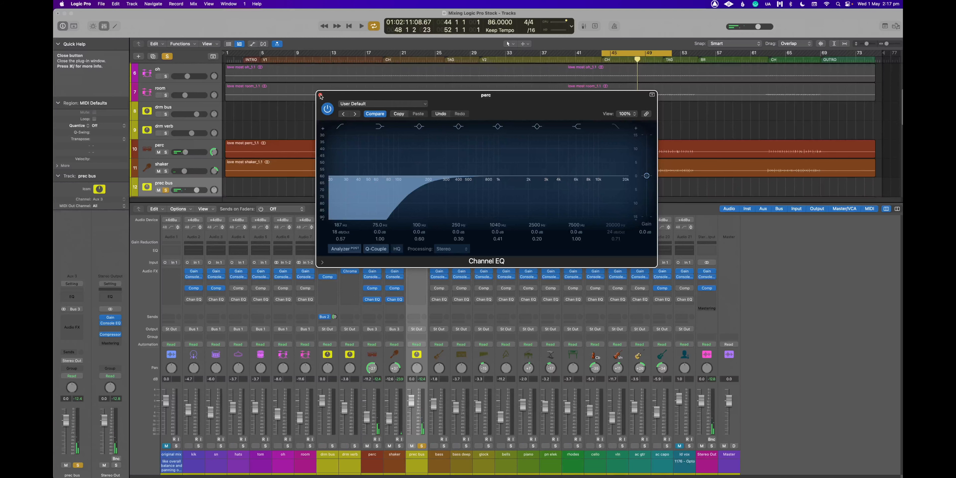
click(320, 95)
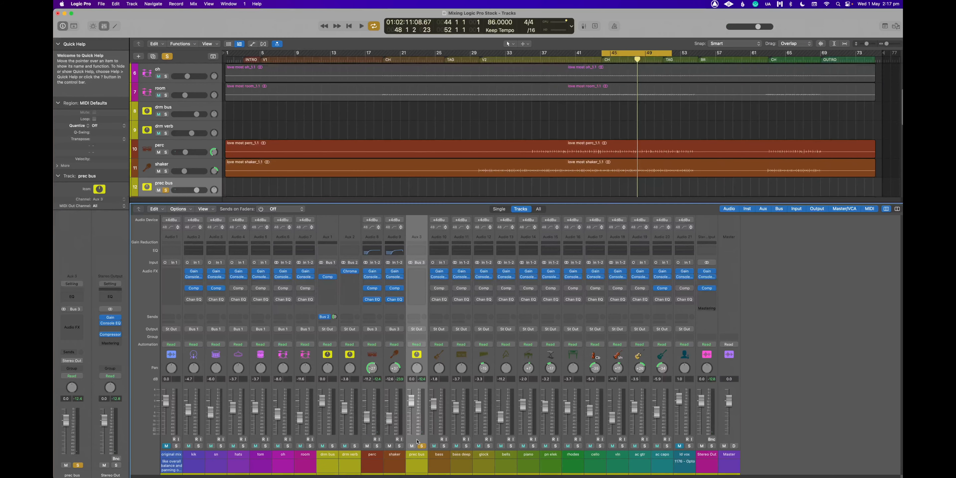
Step: Unsolo the prec bus and fine-tune the perc channel fader against the full mix
click(421, 446)
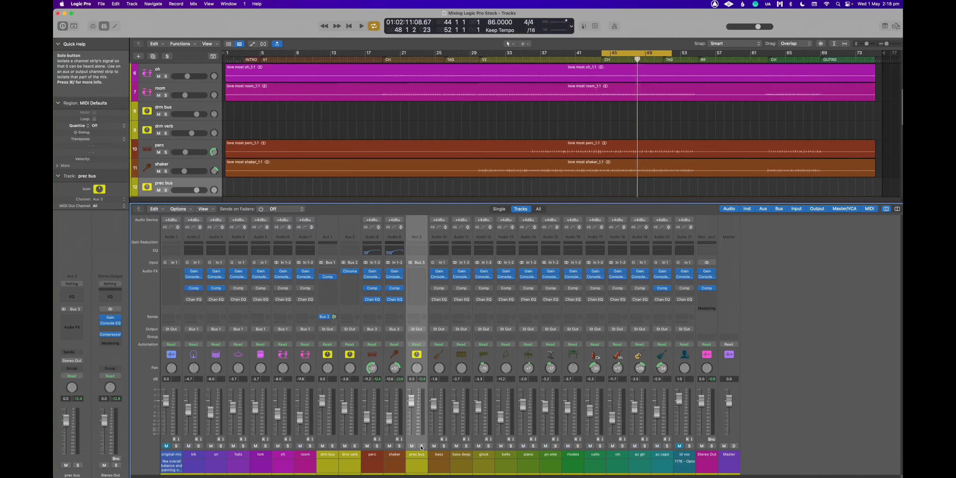
key(space)
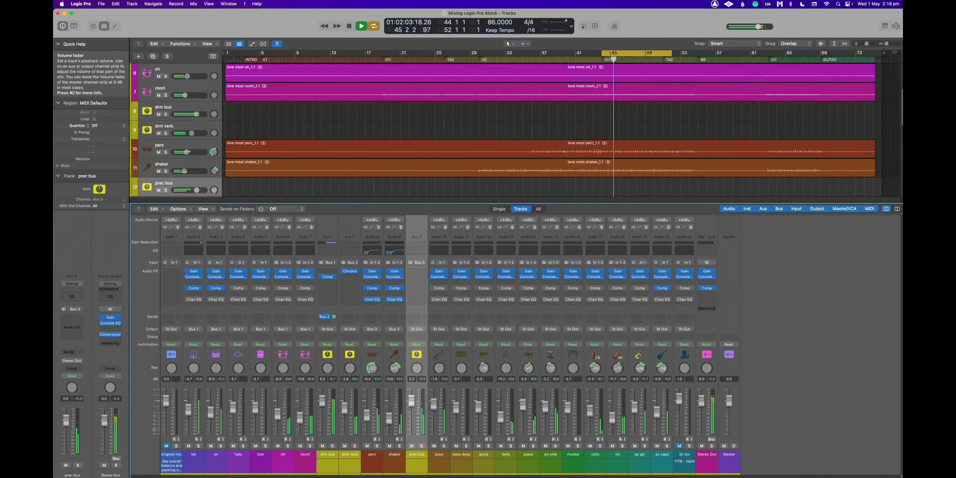
drag(367, 416, 367, 415)
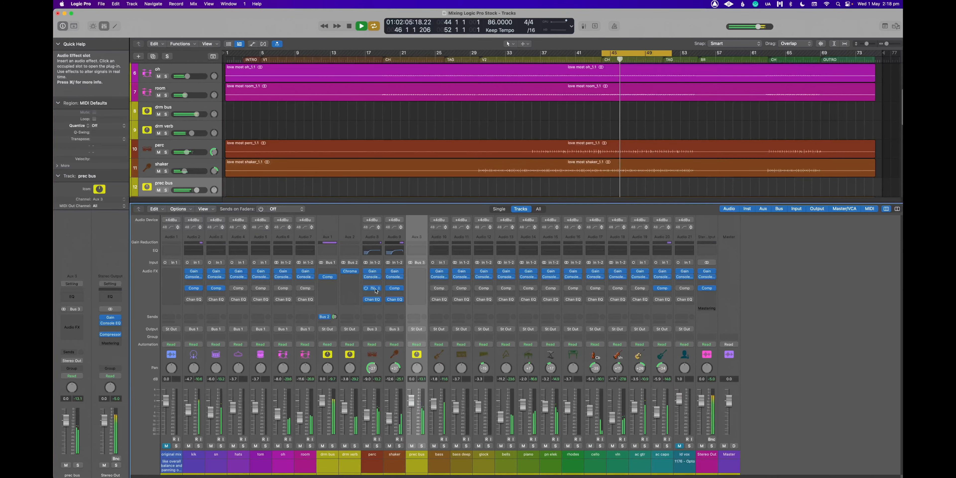
key(space)
Step: Boost Band 5 of the perc channel's EQ by about 2.8 dB and solo the perc channel
click(372, 299)
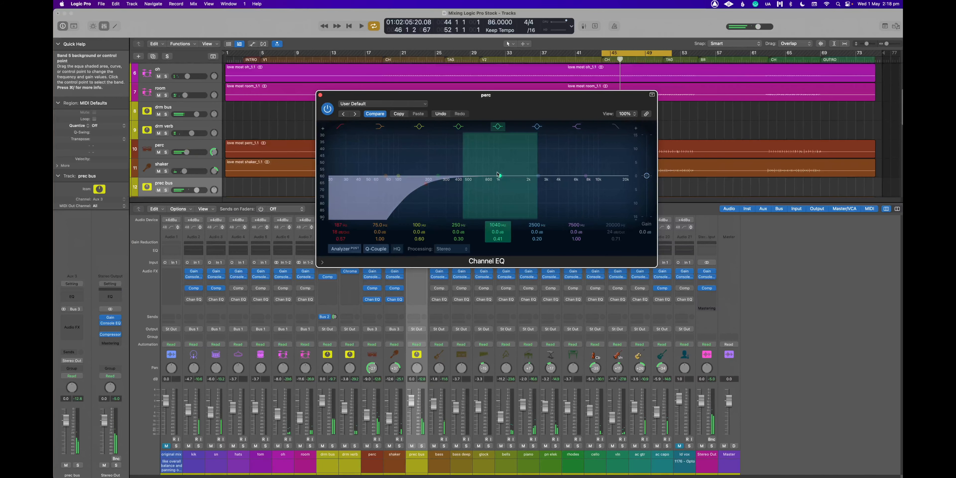
key(space)
drag(499, 176, 517, 169)
key(space)
click(378, 446)
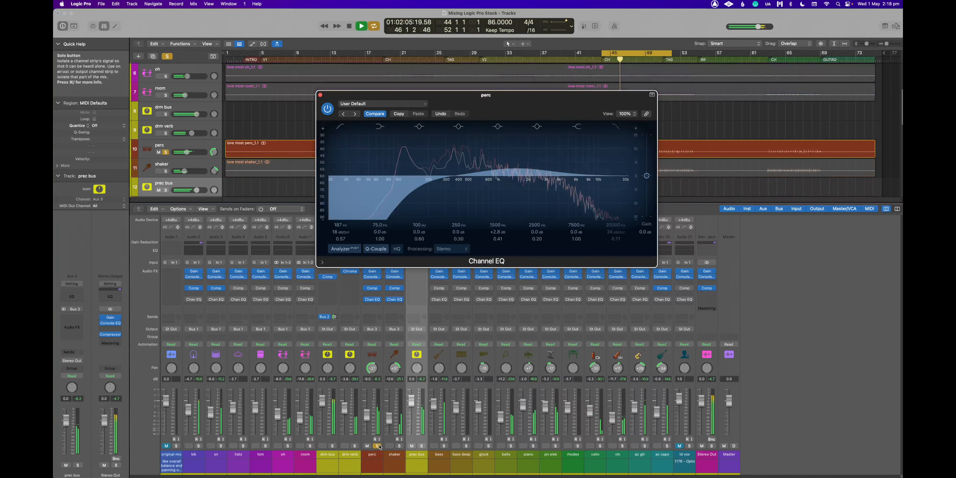
Step: Move the perc EQ's Band 5 boost down to about 770 Hz and narrow its Q to about 1.60
mouse_move(516, 169)
mouse_down()
mouse_move(469, 167)
mouse_move(487, 168)
mouse_up()
key(space)
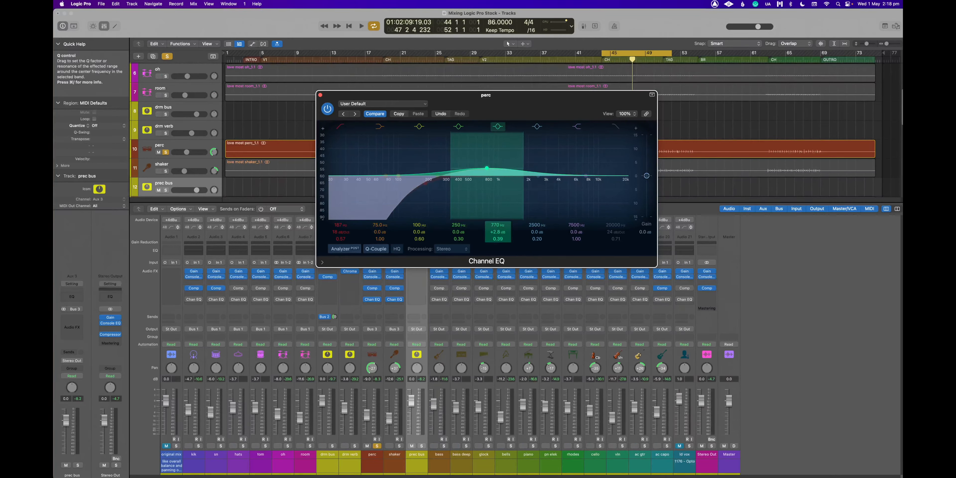
drag(498, 239, 497, 222)
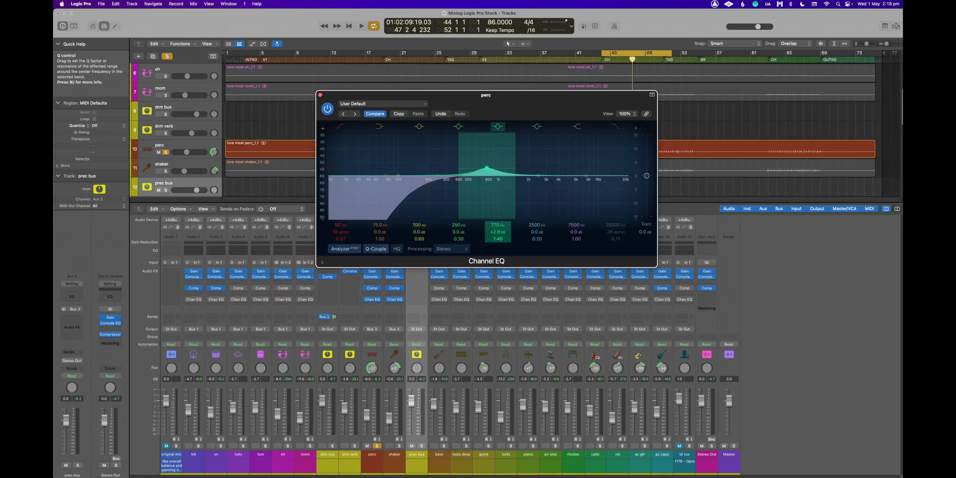
drag(497, 222, 498, 222)
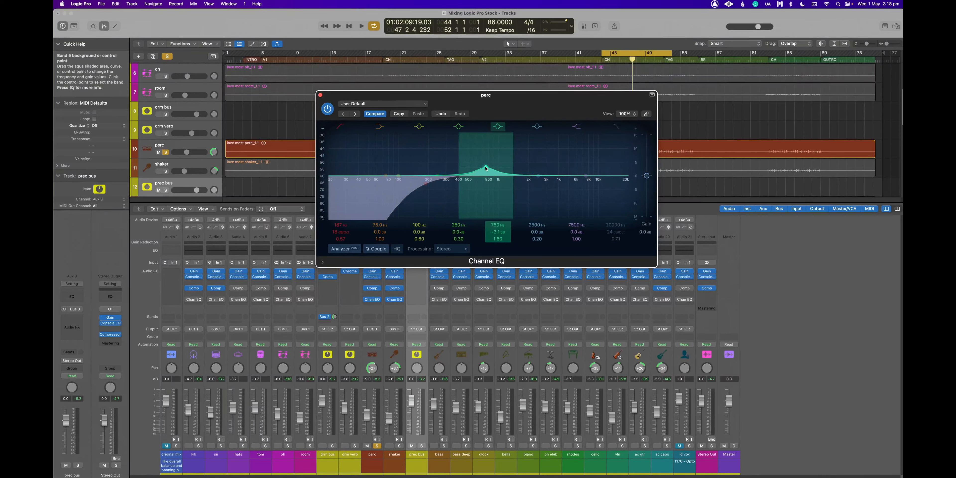
Step: Move the perc EQ's Band 5 boost to about 404 Hz at +2.8 dB and cut Band 6 about 0.9 dB at 10200 Hz
key(space)
drag(485, 168, 478, 165)
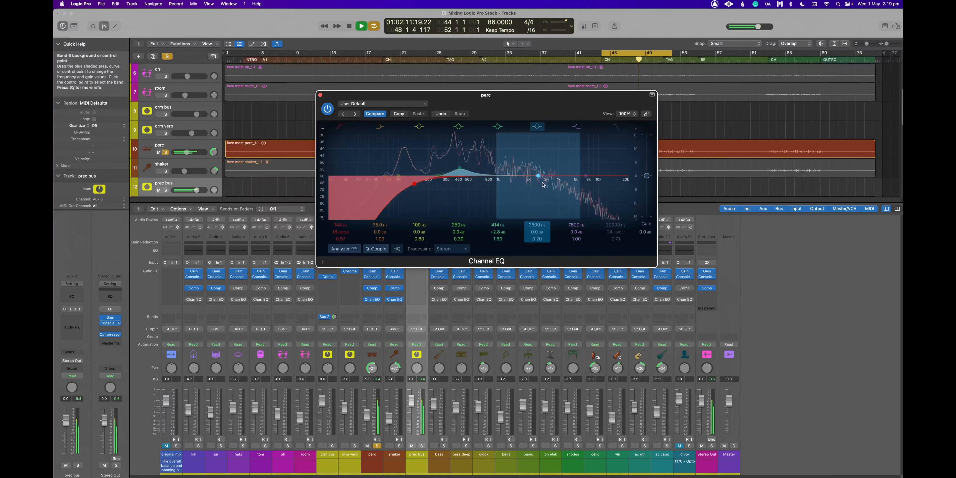
drag(542, 180, 557, 170)
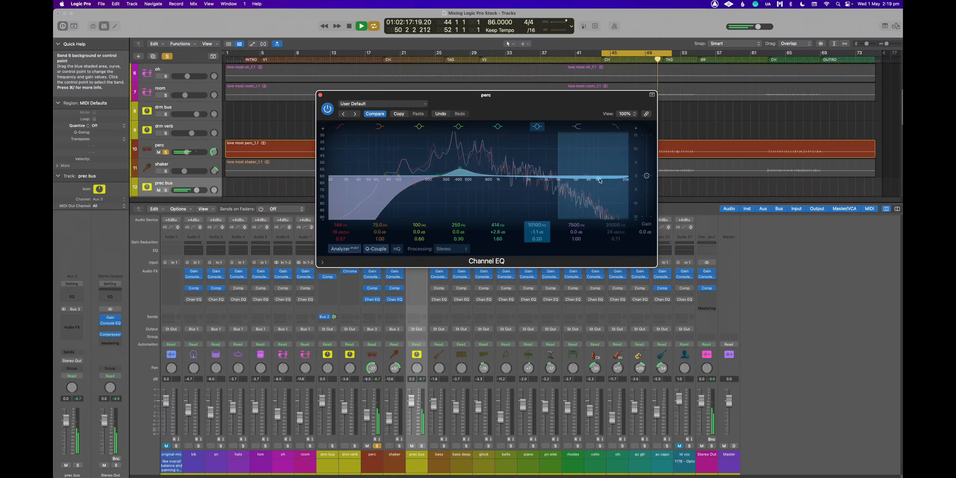
drag(600, 178, 600, 178)
drag(462, 168, 461, 167)
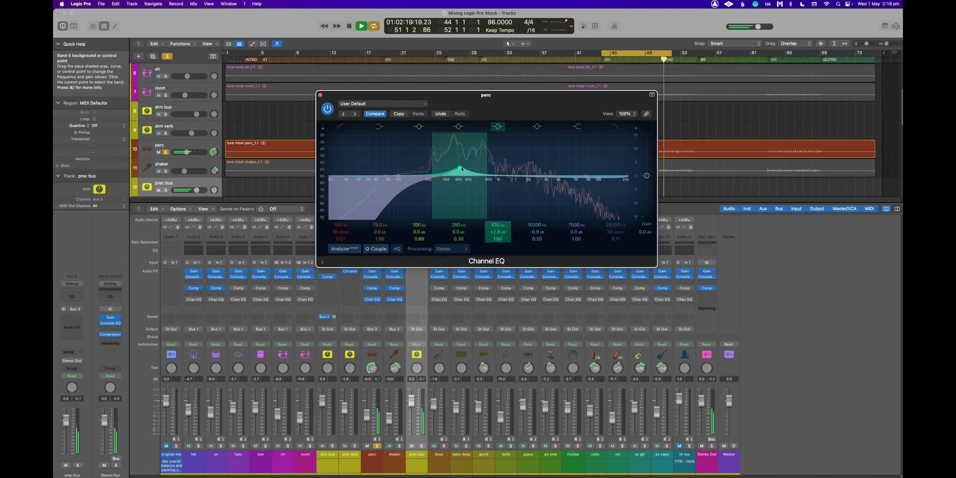
Step: Unsolo the perc channel and audition the percussion with the prec bus soloed and within the full mix
click(377, 446)
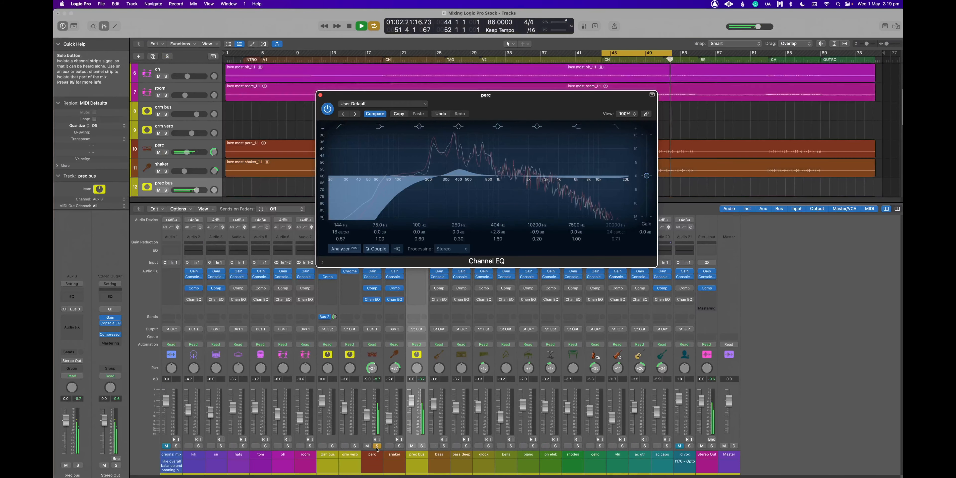
click(421, 447)
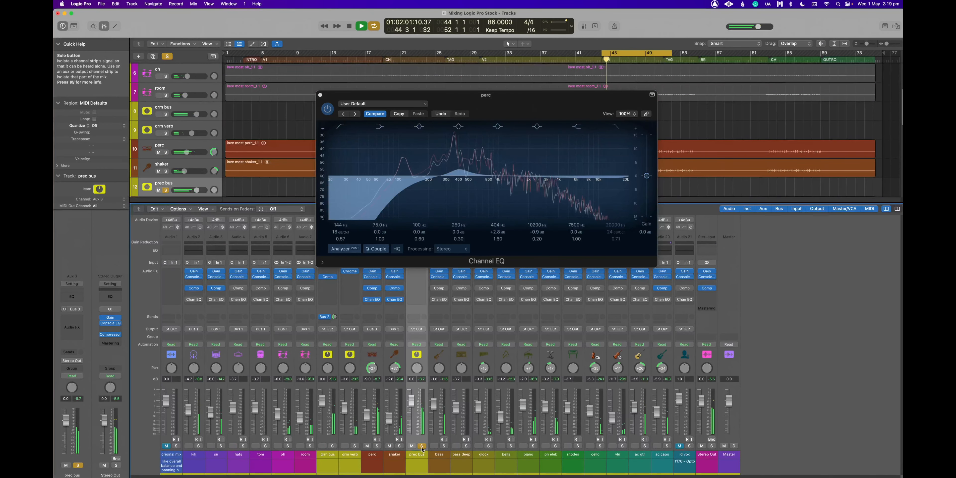
click(422, 446)
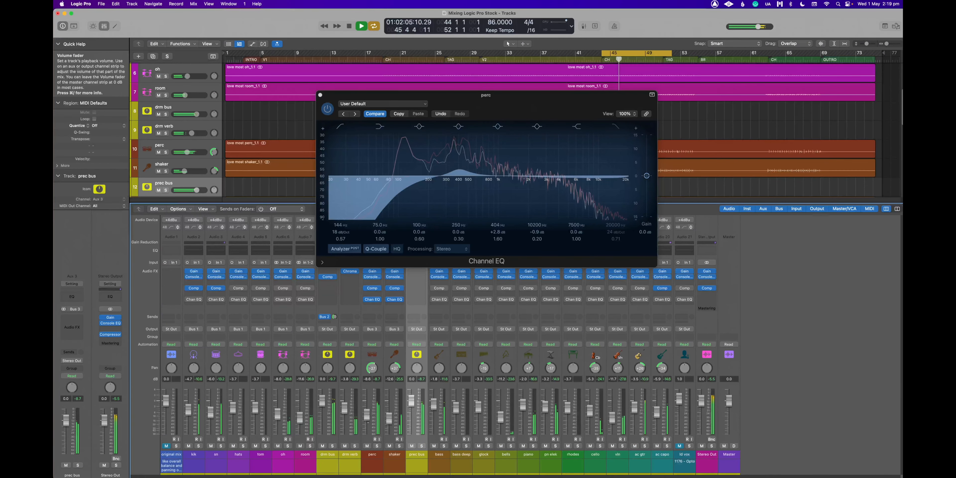
key(space)
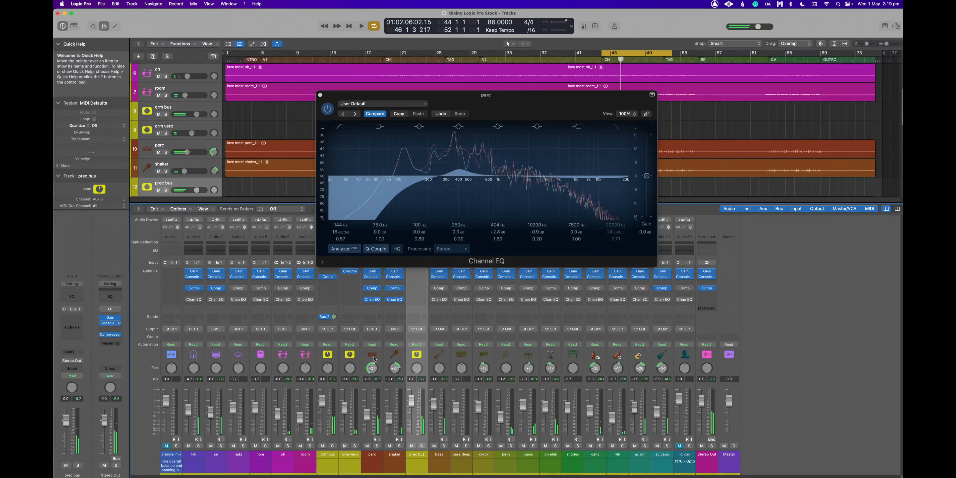
key(space)
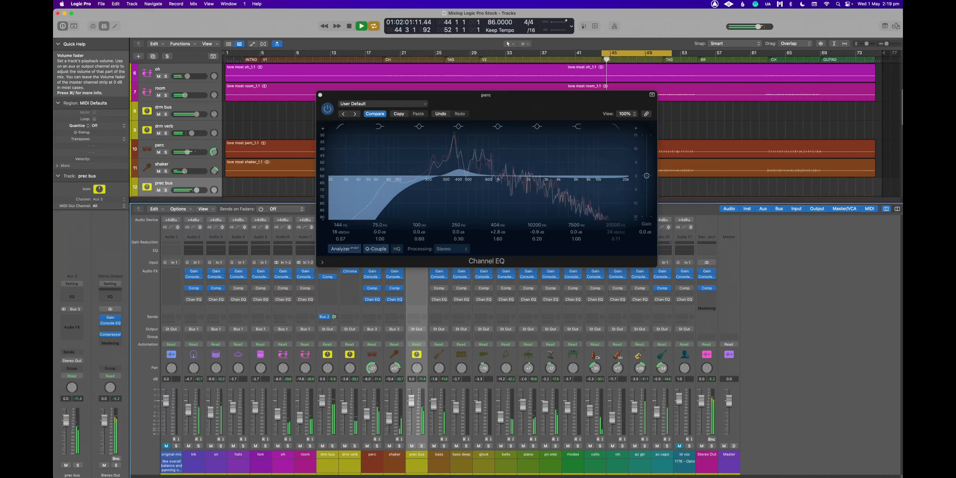
Step: Adjust the perc EQ's Band 5 to about 422 Hz and +2.5 dB, and boost Band 7 by about 0.8 dB near 1900 Hz
drag(458, 169, 462, 169)
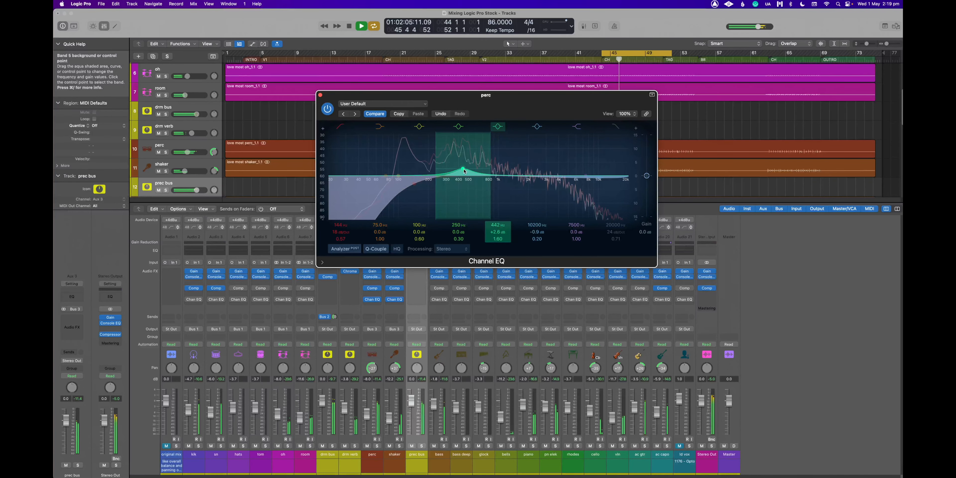
drag(462, 171, 462, 171)
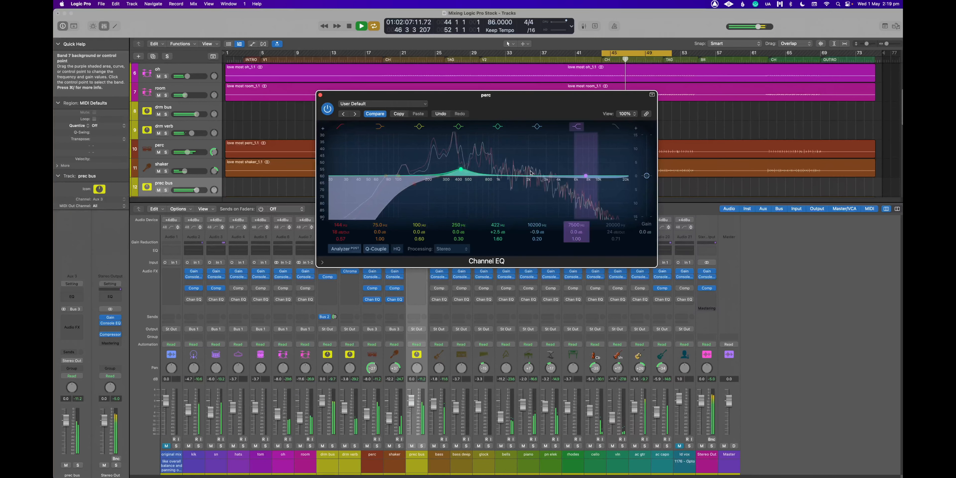
mouse_move(585, 176)
mouse_down()
mouse_move(585, 158)
mouse_move(535, 149)
mouse_move(529, 162)
mouse_up()
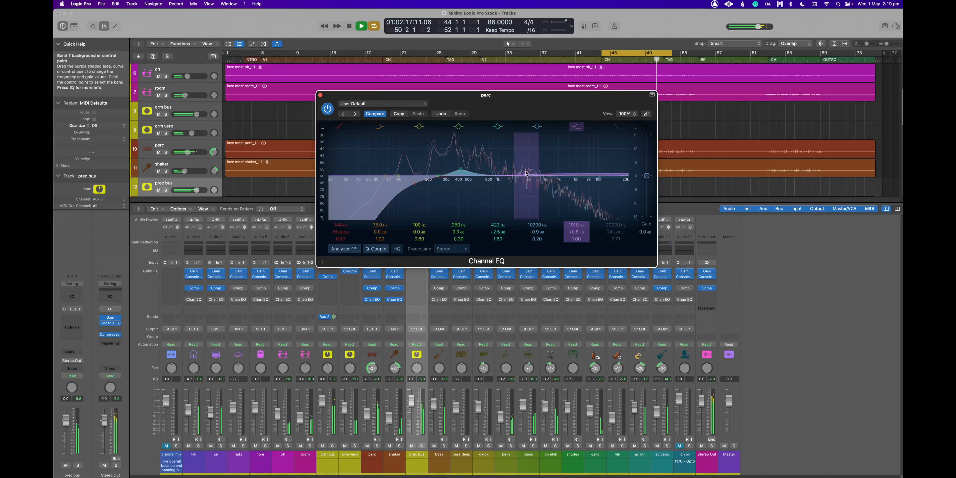
click(321, 95)
click(372, 288)
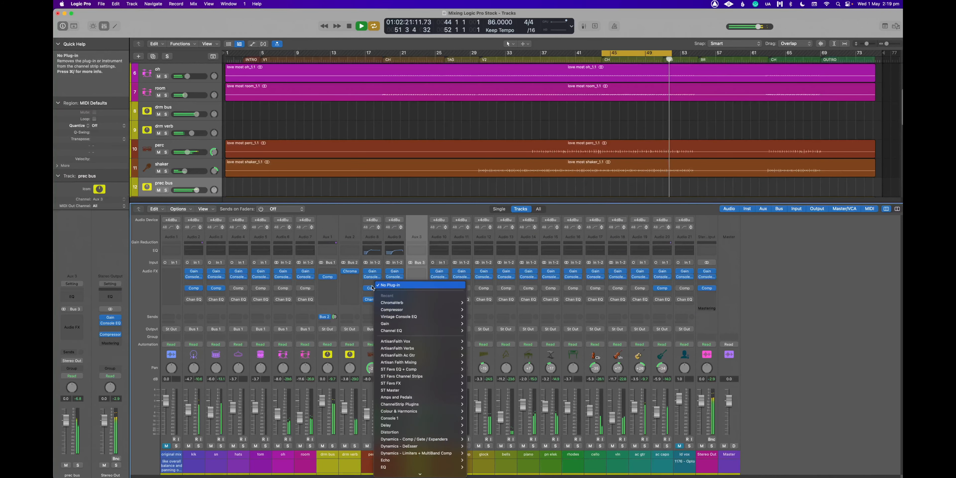
click(563, 181)
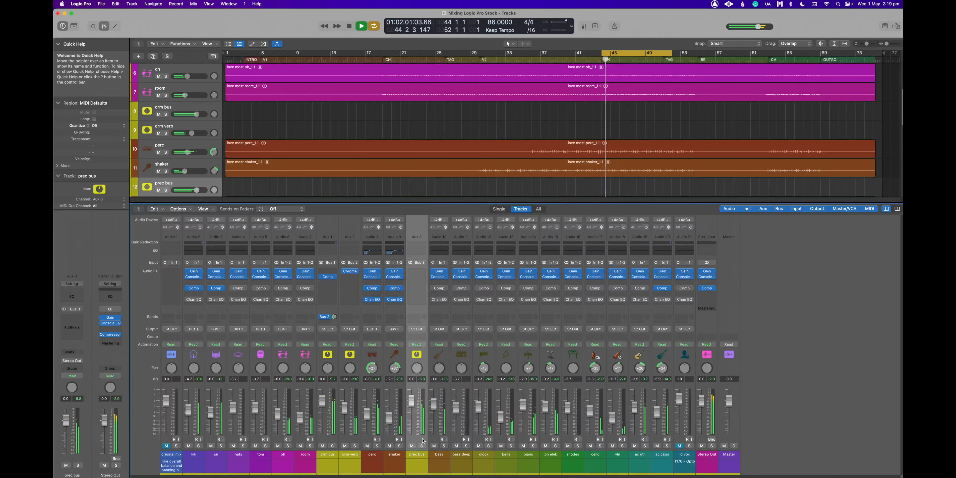
key(space)
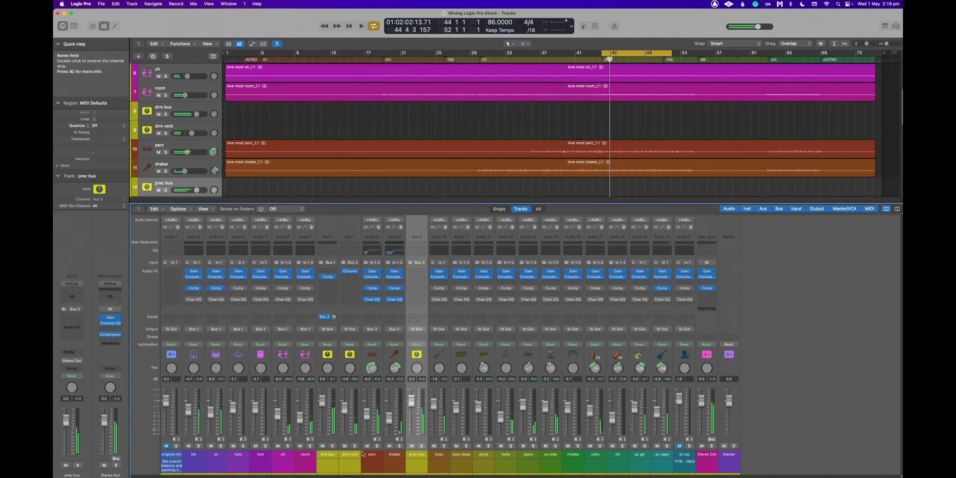
Step: Add a Bus 4 send to the prec bus and create a track for the new aux channel
click(415, 319)
mouse_move(420, 328)
click(477, 226)
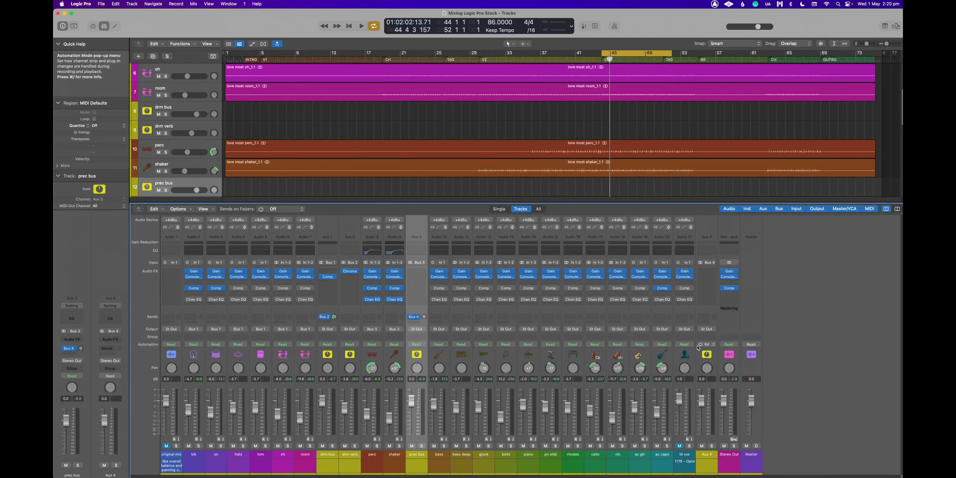
click(699, 346)
Step: Rename the new Bus 4 aux channel as perc verb
double_click(440, 454)
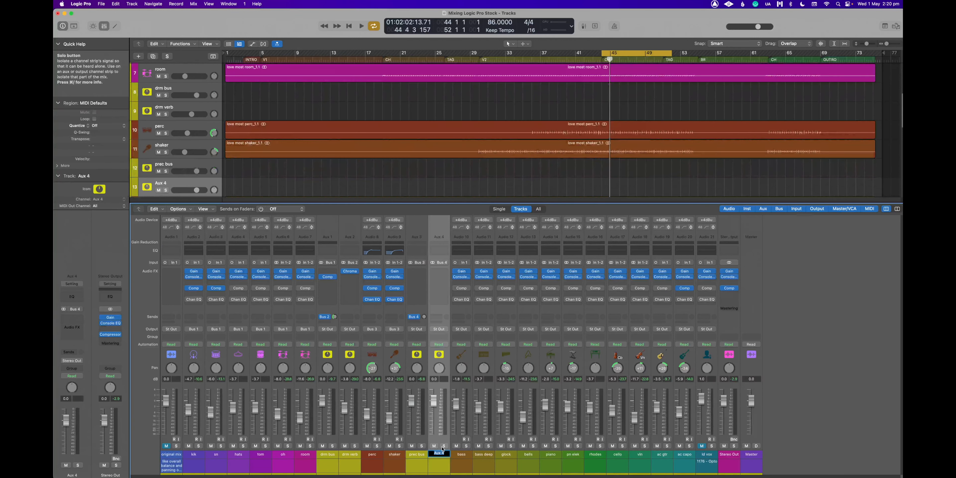
text(oerc verb)
key(Return)
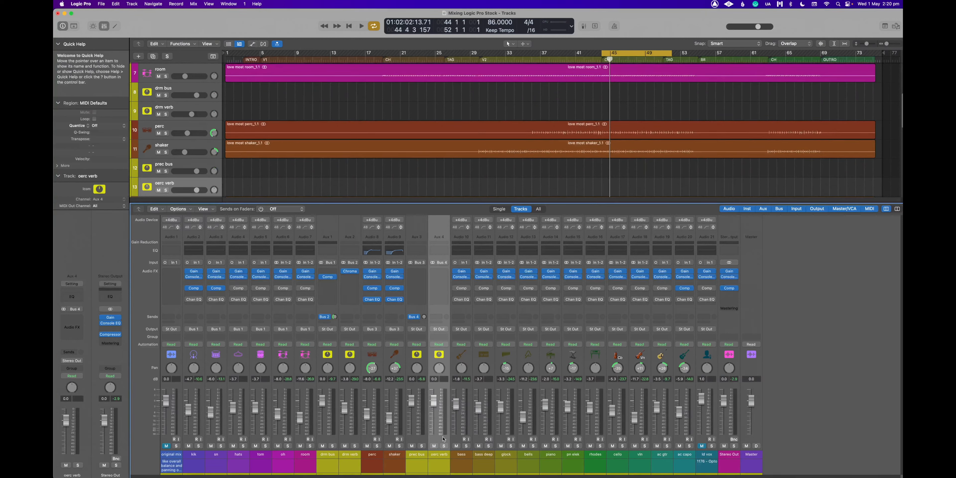
double_click(440, 455)
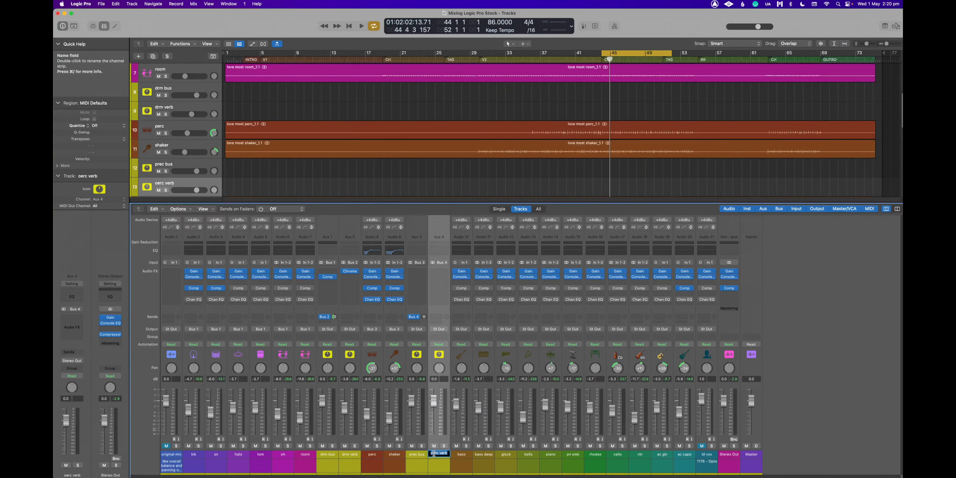
click(434, 454)
text(p)
key(Return)
double_click(436, 457)
key(Return)
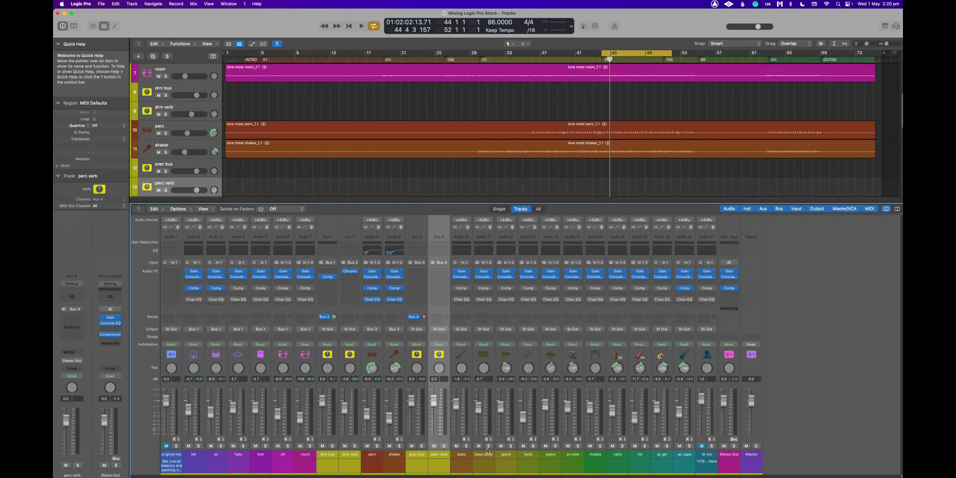
Step: Insert Logic's Space Designer reverb on the perc verb channel
click(444, 271)
mouse_move(456, 273)
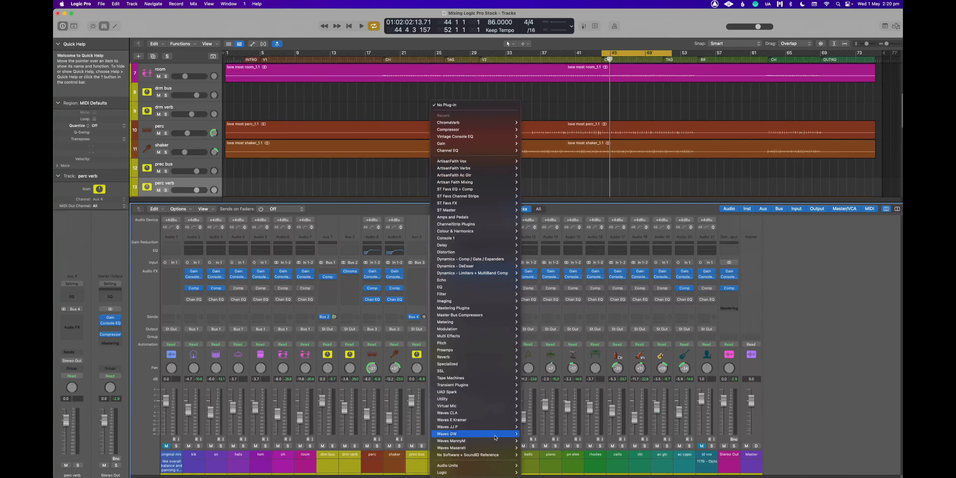
mouse_move(497, 473)
mouse_move(544, 459)
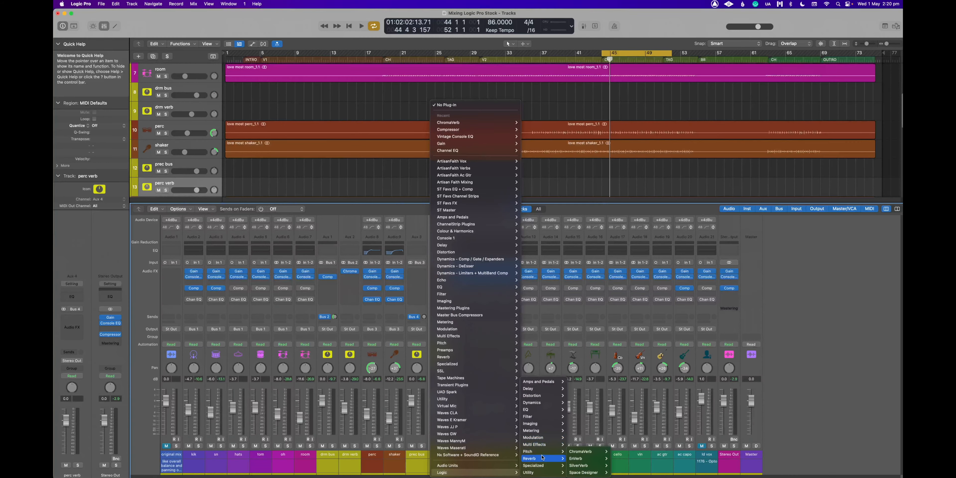
mouse_move(592, 473)
click(619, 467)
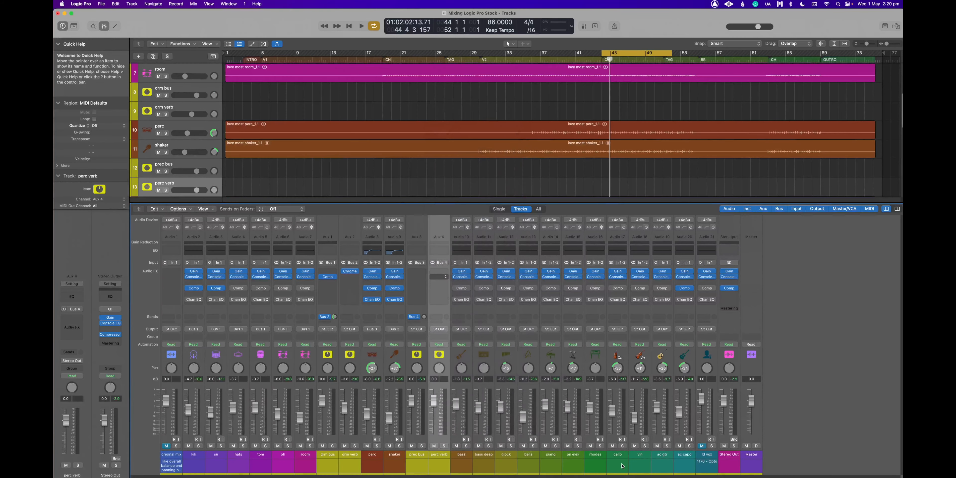
Step: Load the 0.4s Wide & Small room preset from Small Spaces in Space Designer
click(383, 105)
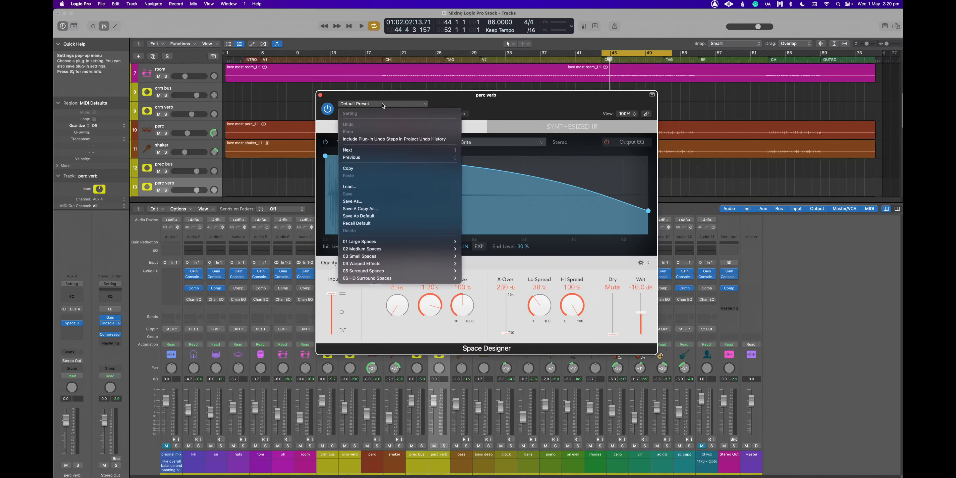
mouse_move(381, 257)
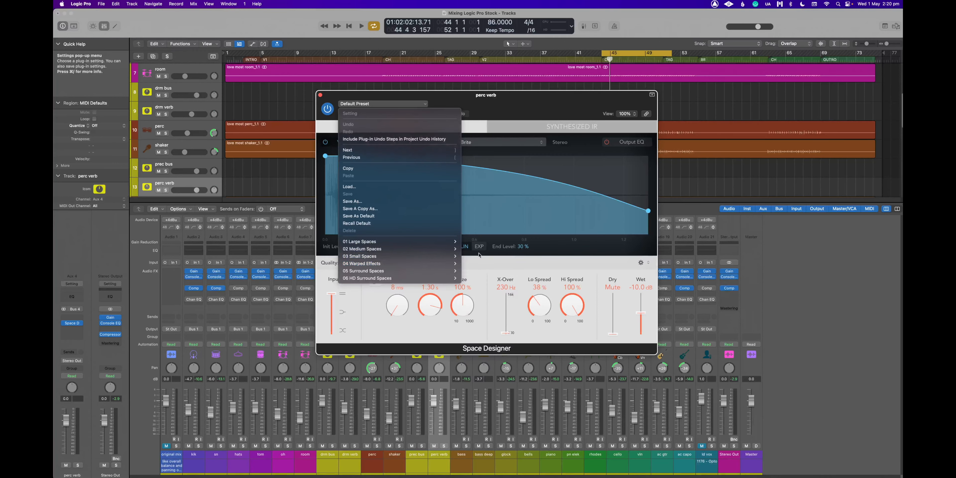
mouse_move(505, 257)
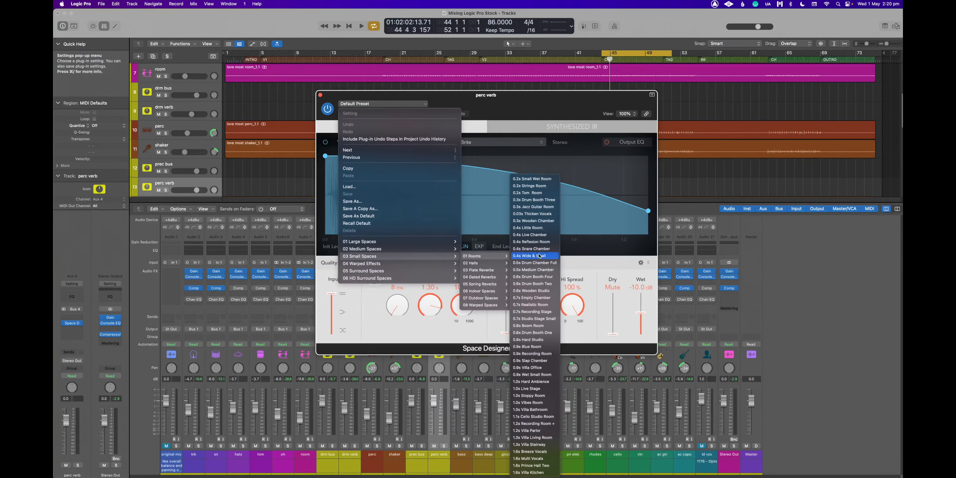
click(534, 257)
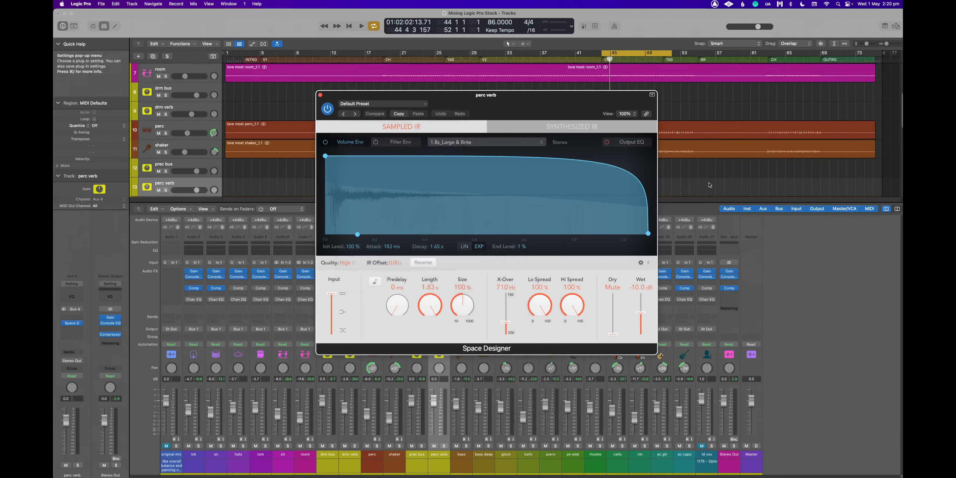
Step: Solo the prec bus, move the Space Designer window aside, and raise the Bus 4 send to about -21.5 dB
key(space)
click(422, 446)
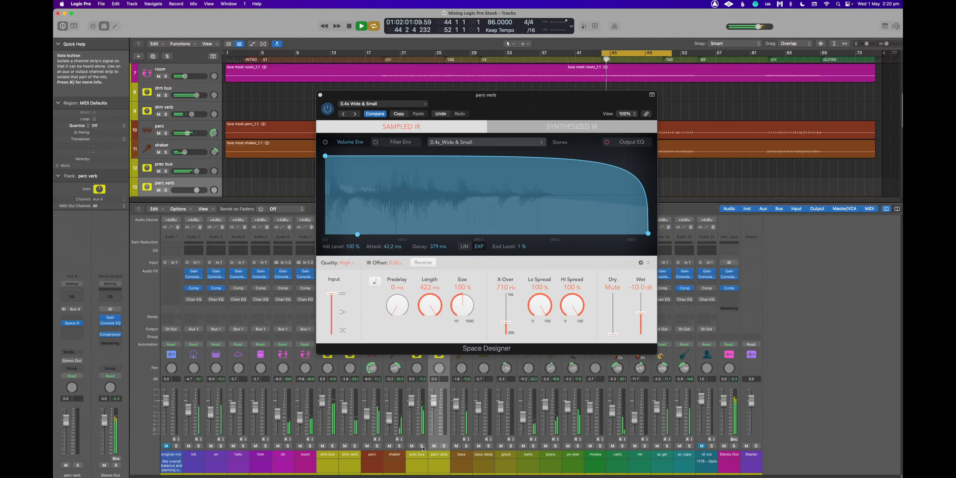
drag(393, 95, 552, 70)
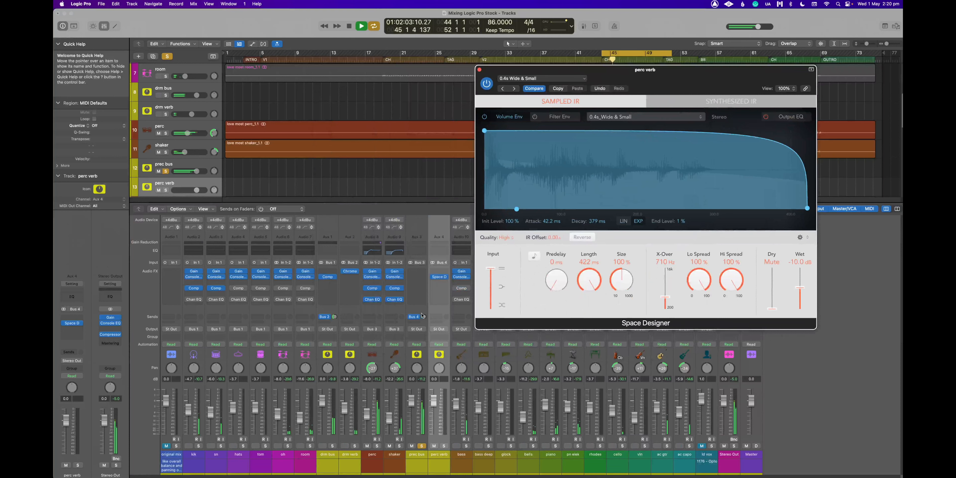
drag(424, 317, 426, 299)
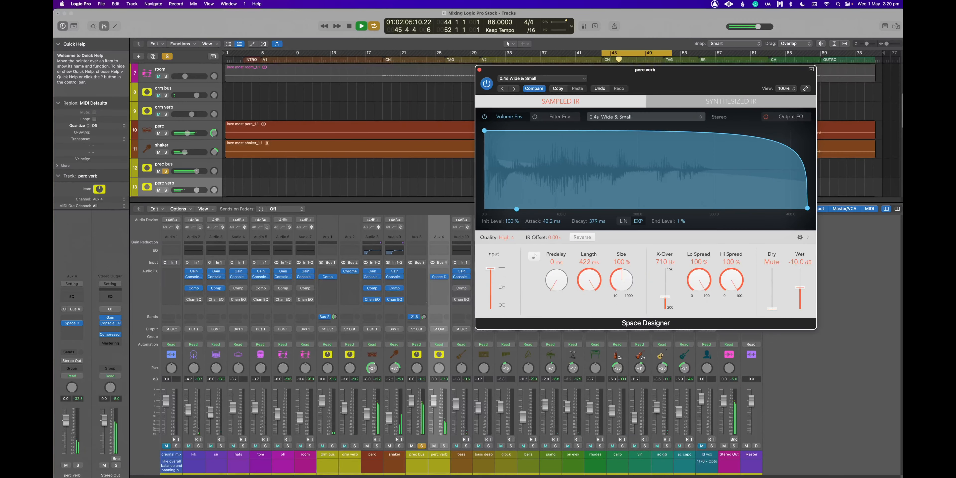
key(space)
Step: Load Space Designer's 0.6s Drum Booth Two preset from Small Spaces, Rooms, and audition the percussion with perc verb muted and unmuted
click(551, 82)
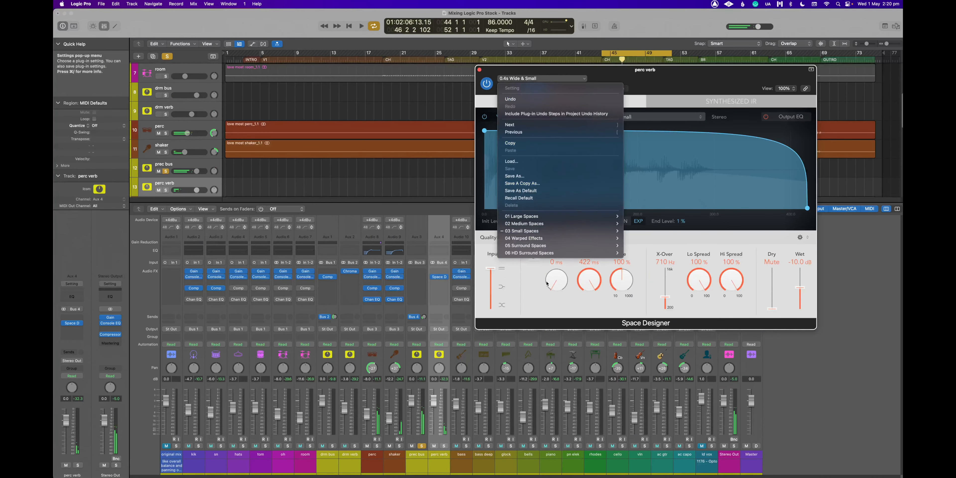
mouse_move(545, 231)
mouse_move(665, 231)
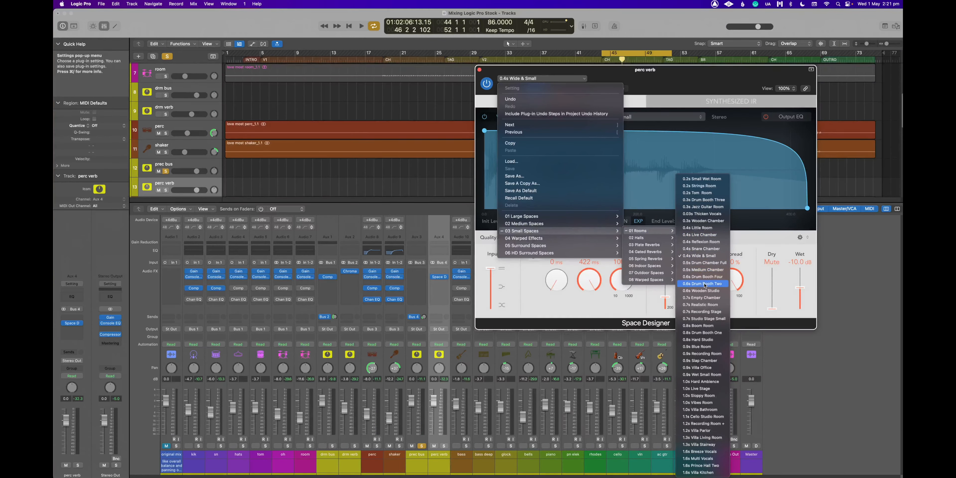
click(705, 284)
key(space)
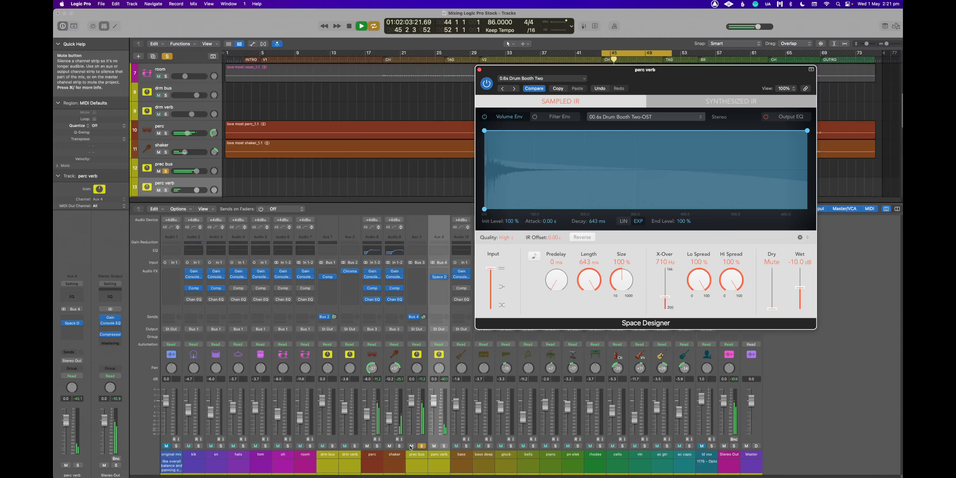
click(436, 446)
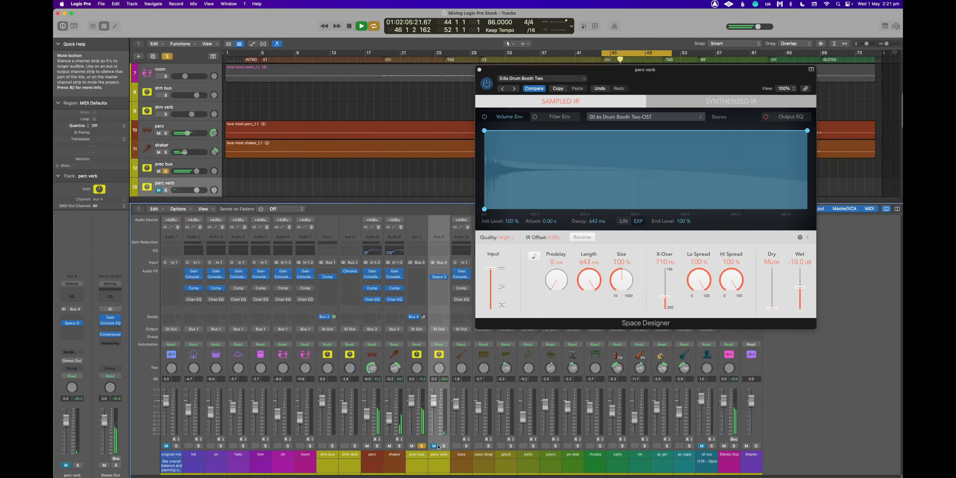
click(437, 446)
key(space)
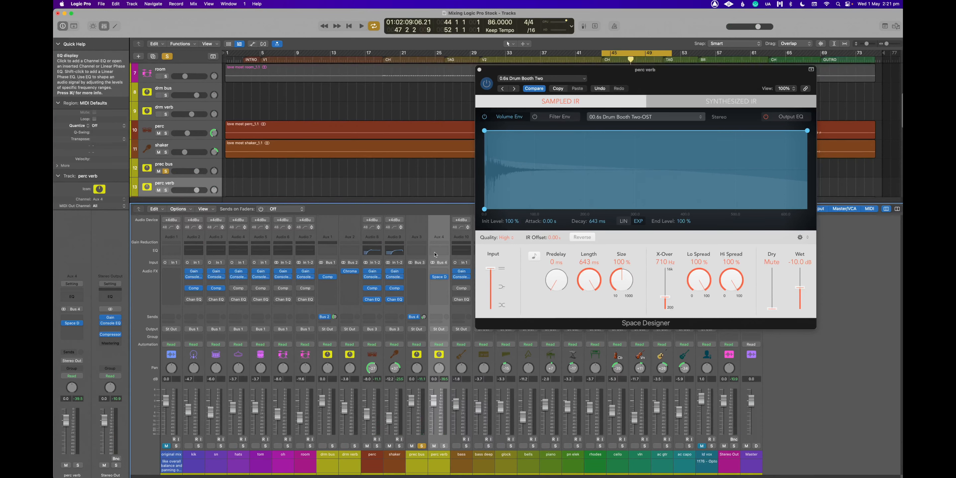
Step: Insert Channel EQ before Space Designer on perc verb and enable an 18 dB/oct low cut at about 89.5 Hz with Q 0.67
click(436, 254)
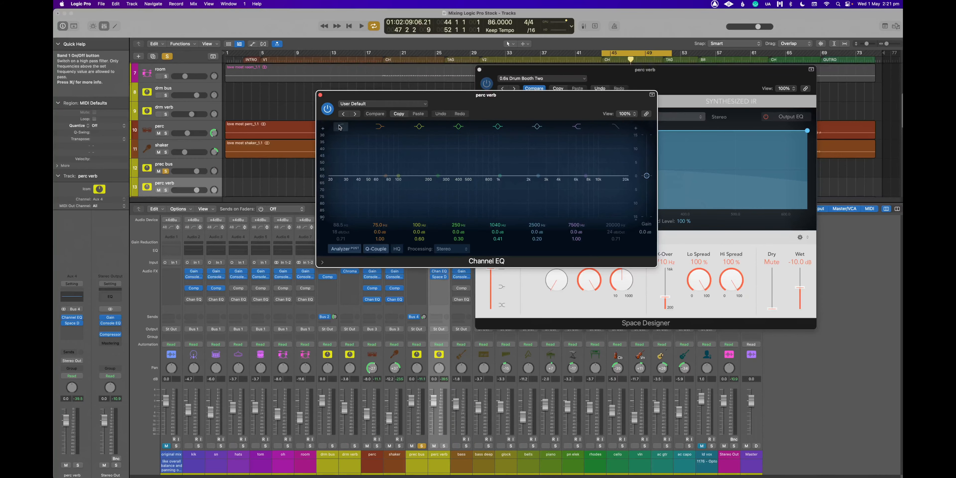
drag(342, 96, 457, 52)
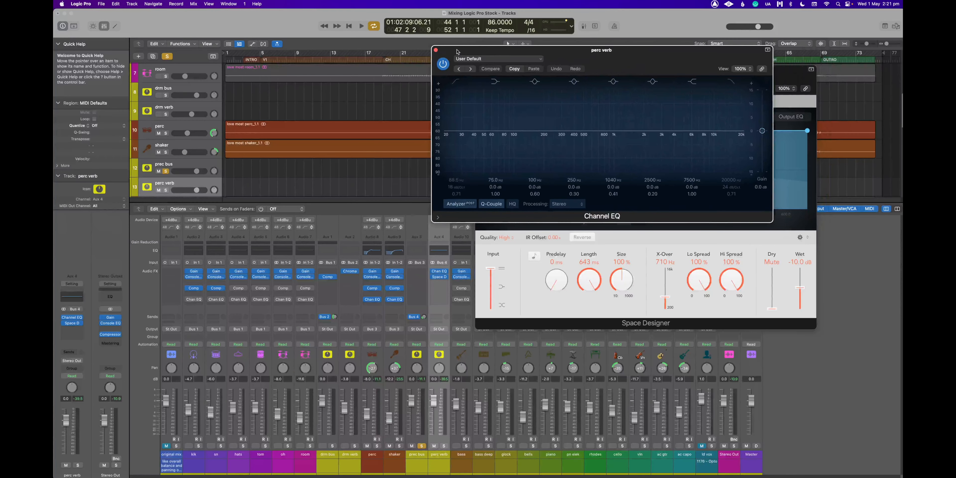
click(456, 83)
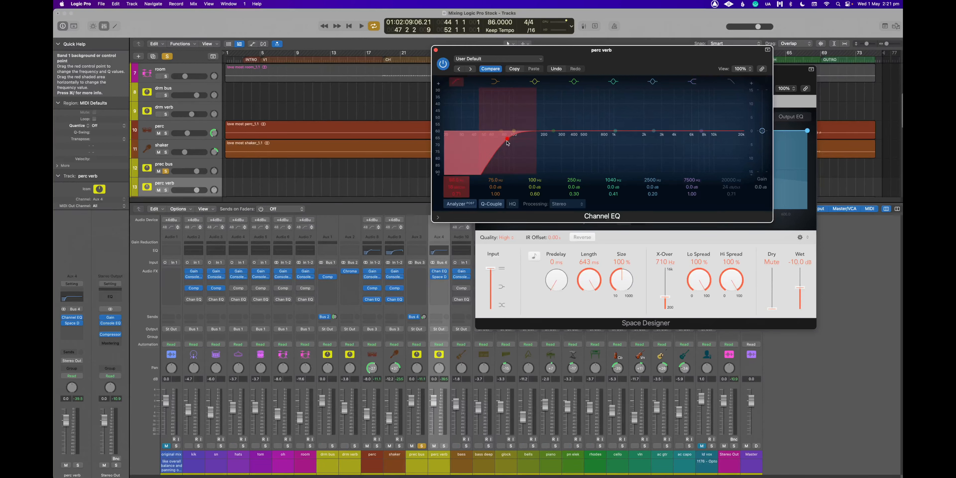
drag(508, 143, 507, 143)
drag(507, 143, 507, 143)
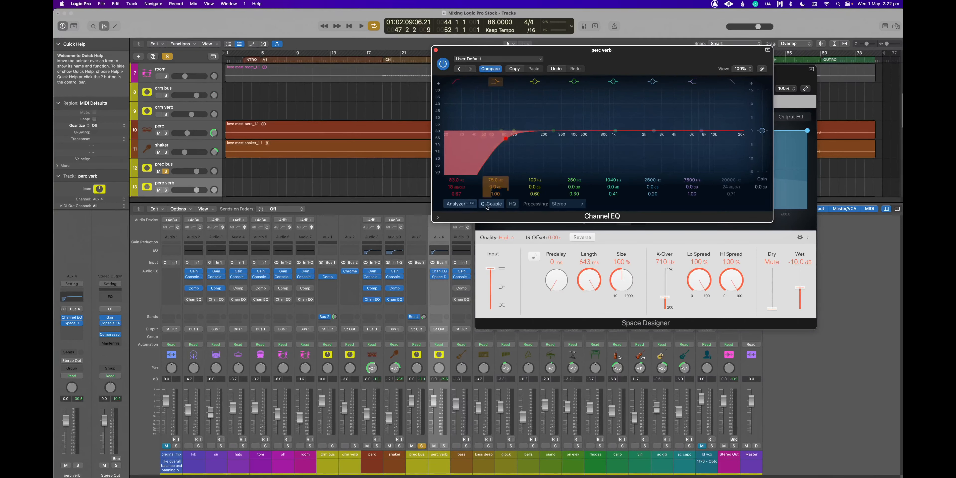
drag(507, 140, 508, 140)
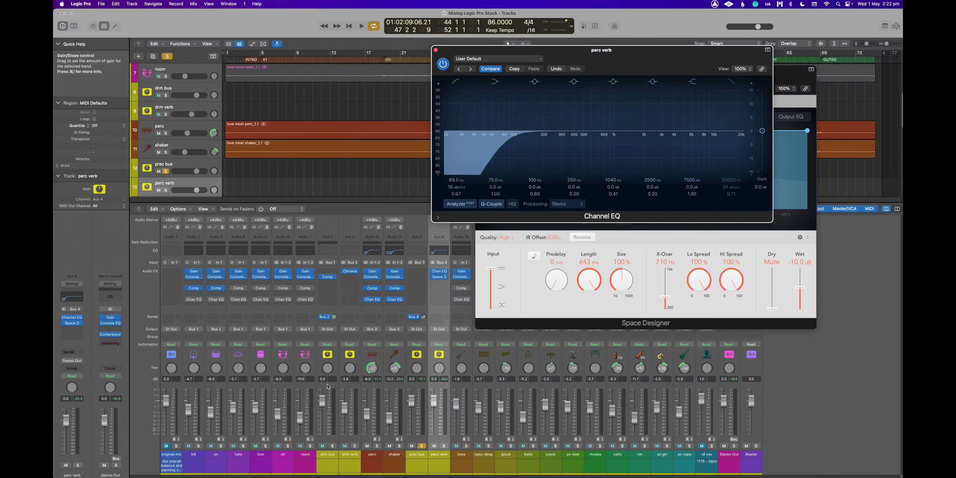
Step: Enable the hats channel's Channel EQ and check the Vintage Console EQ on the sn channel
click(235, 305)
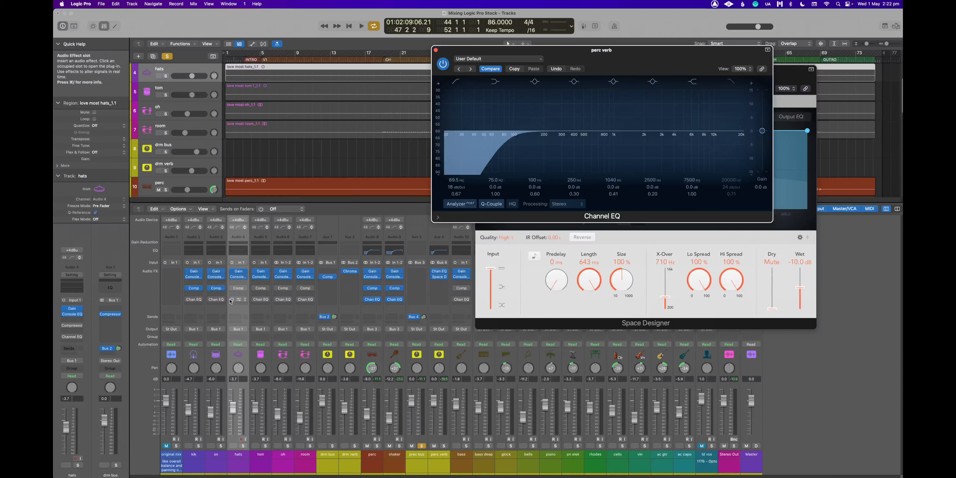
click(231, 300)
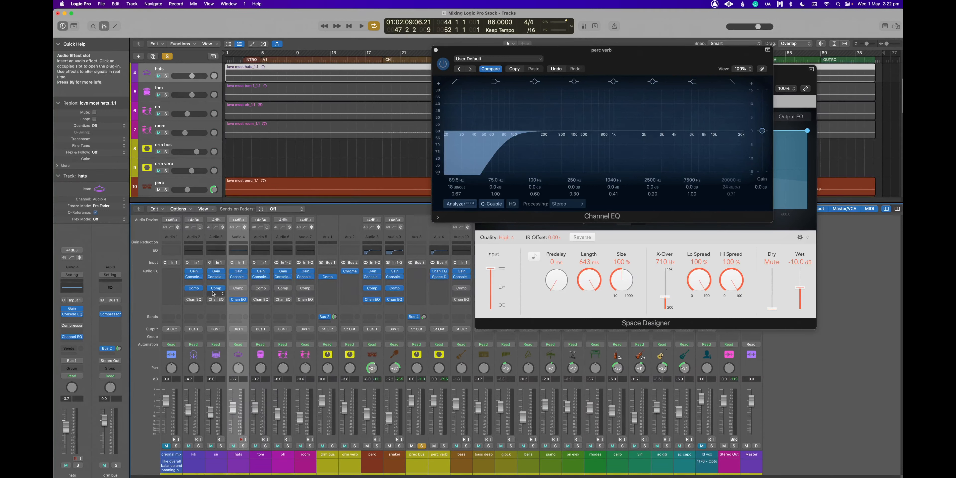
click(217, 278)
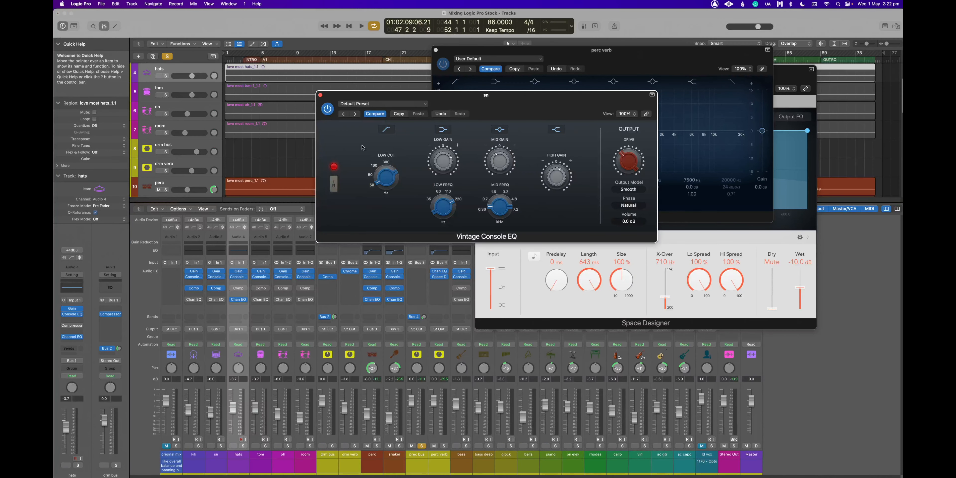
click(320, 94)
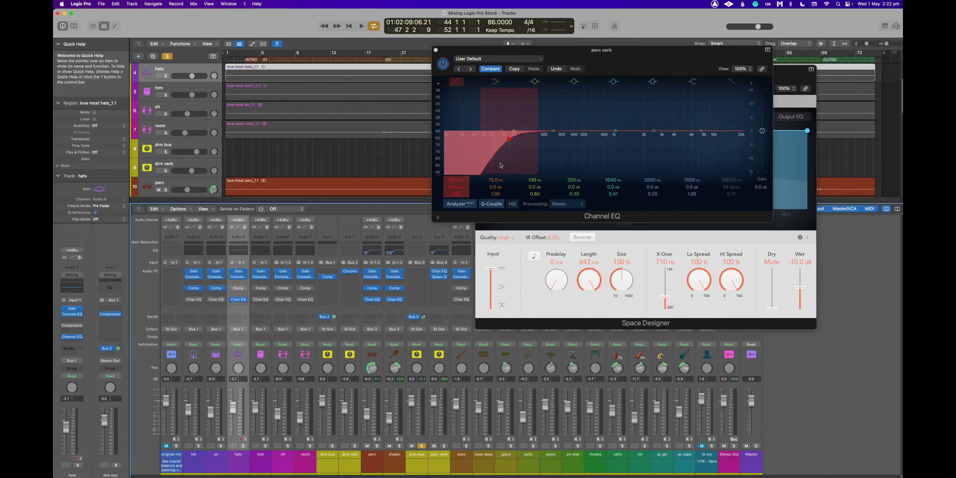
Step: Play the percussion and fine-tune the perc verb low cut to about 90.5 Hz
key(space)
click(509, 141)
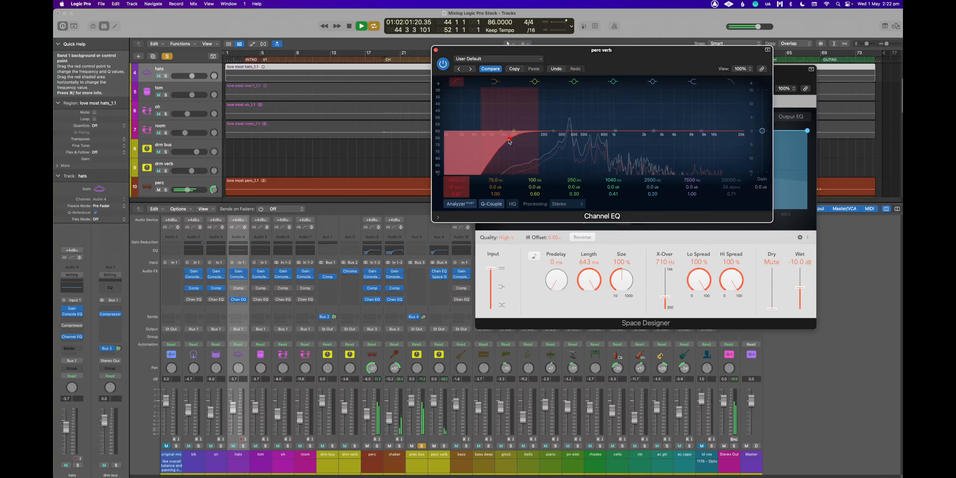
key(space)
click(388, 148)
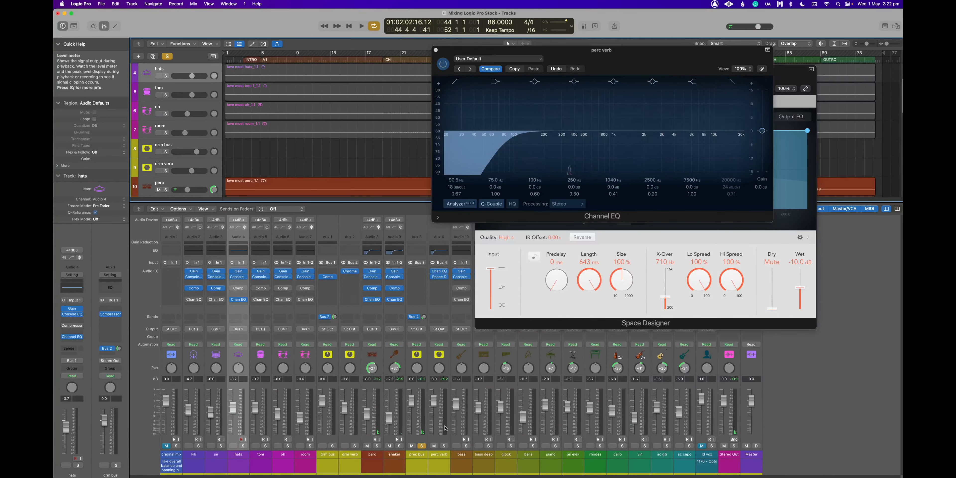
Step: Solo perc verb during playback and move its Channel EQ after Space Designer
key(space)
click(444, 446)
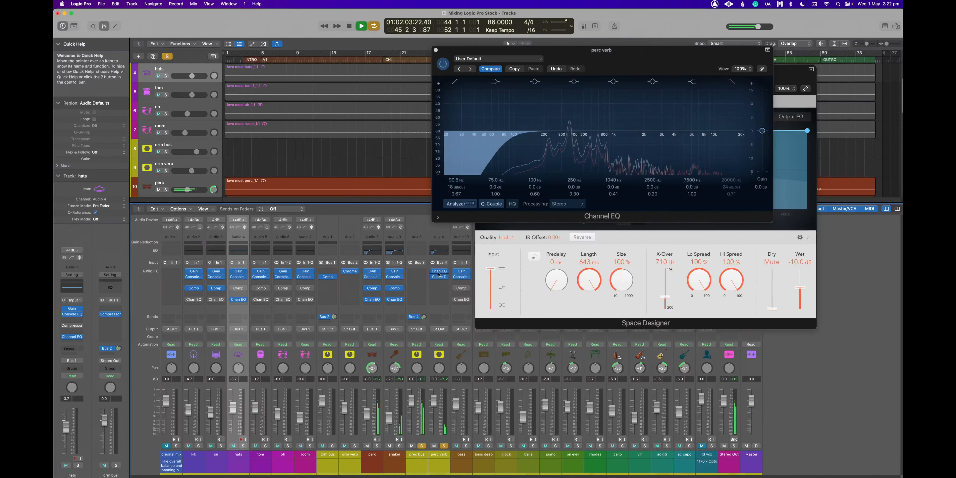
drag(440, 272, 440, 285)
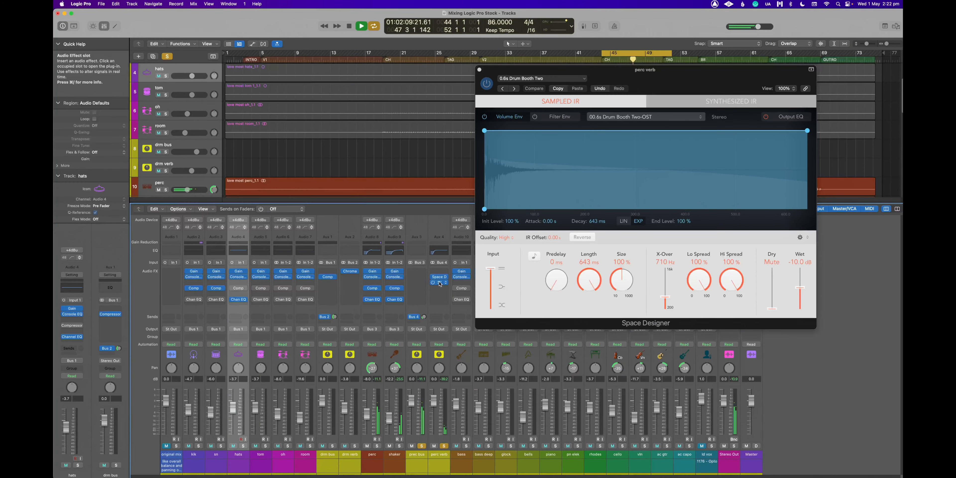
Step: Set the perc verb Channel EQ's low cut to about 114 Hz and its high cut to about 5800 Hz
click(439, 284)
drag(394, 198, 410, 195)
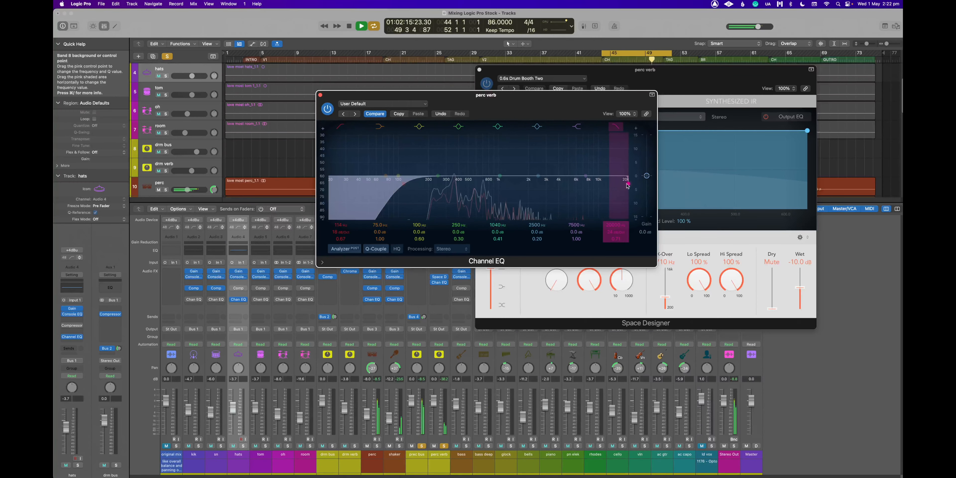
drag(628, 185, 576, 188)
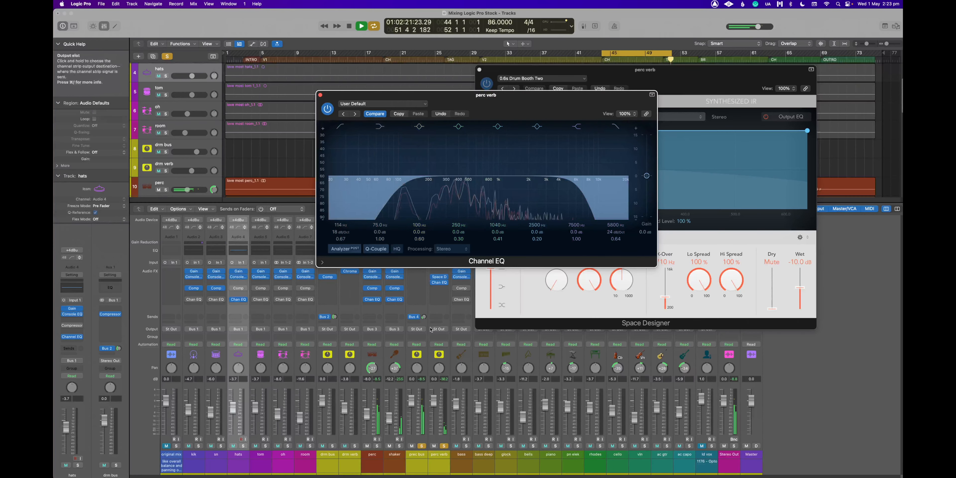
Step: Audition the filtered percussion reverb, stop playback, and remove the solos from perc verb and prec bus
click(434, 447)
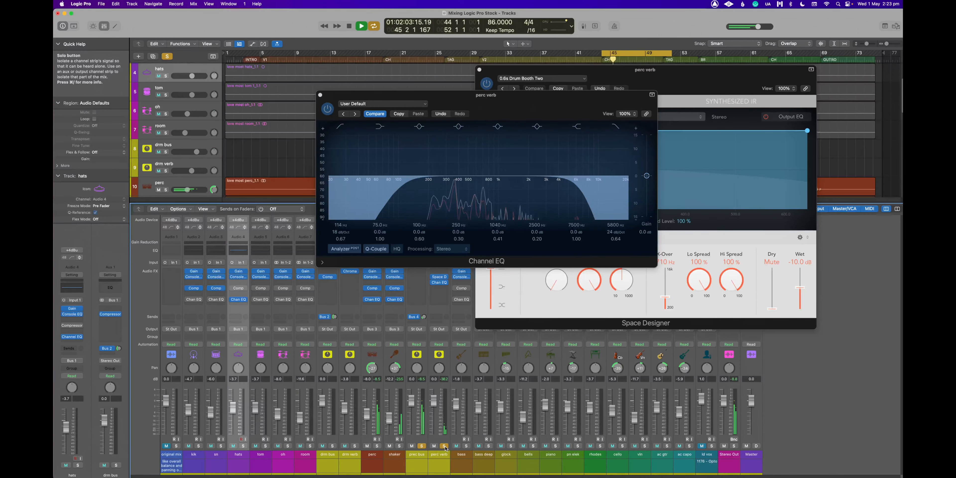
key(space)
click(444, 446)
click(422, 446)
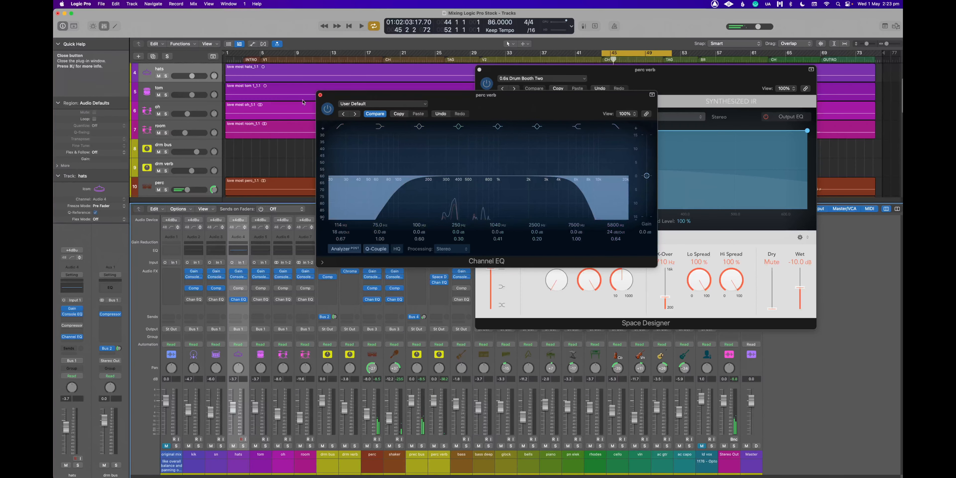
Step: Close the perc verb Channel EQ and Space Designer windows and play the full mix
click(320, 94)
drag(531, 71, 448, 65)
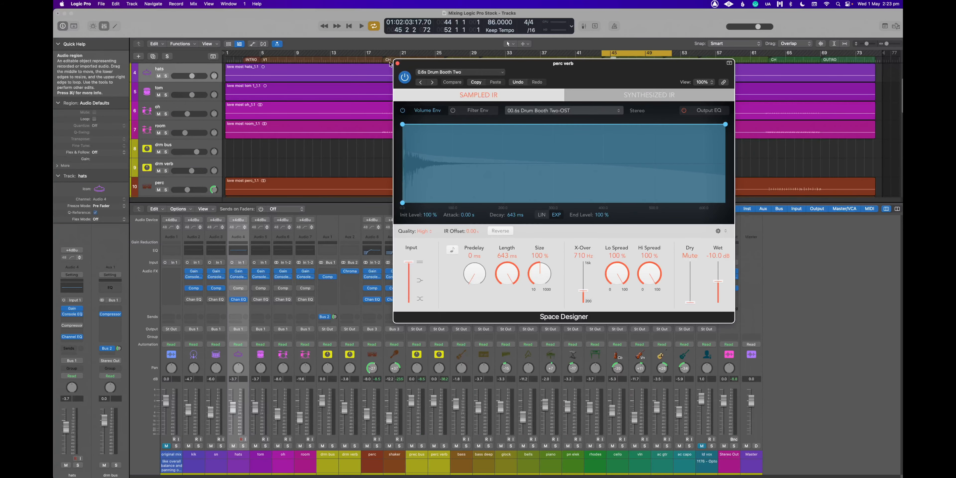
key(space)
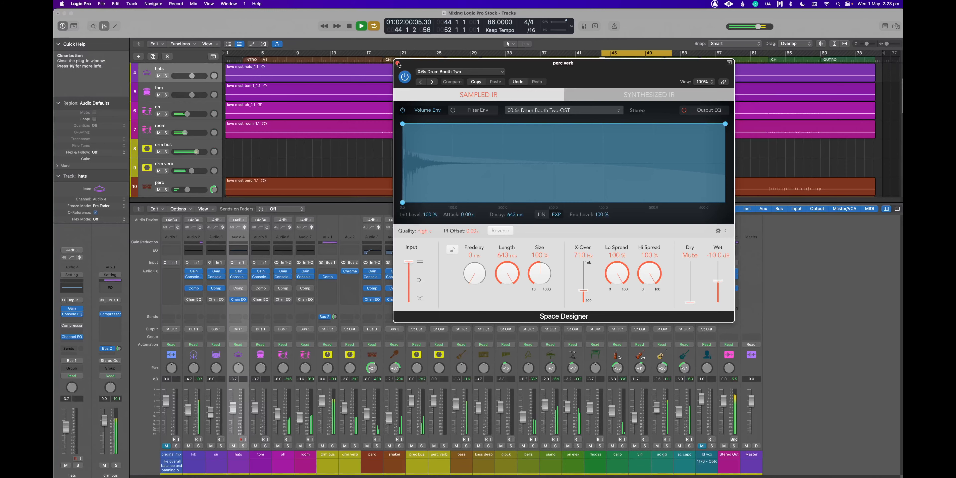
click(397, 63)
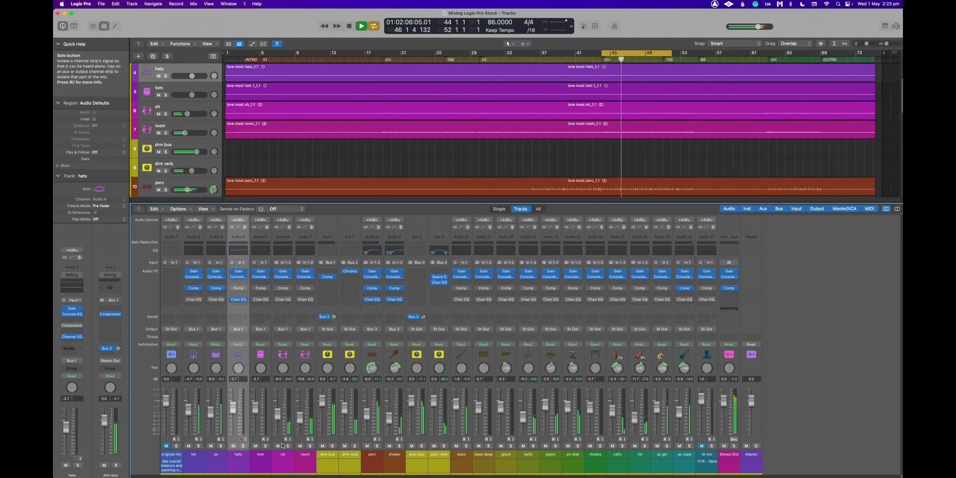
Step: Audition the sn and oh channels in solo, one after the other, against the full mix
click(222, 446)
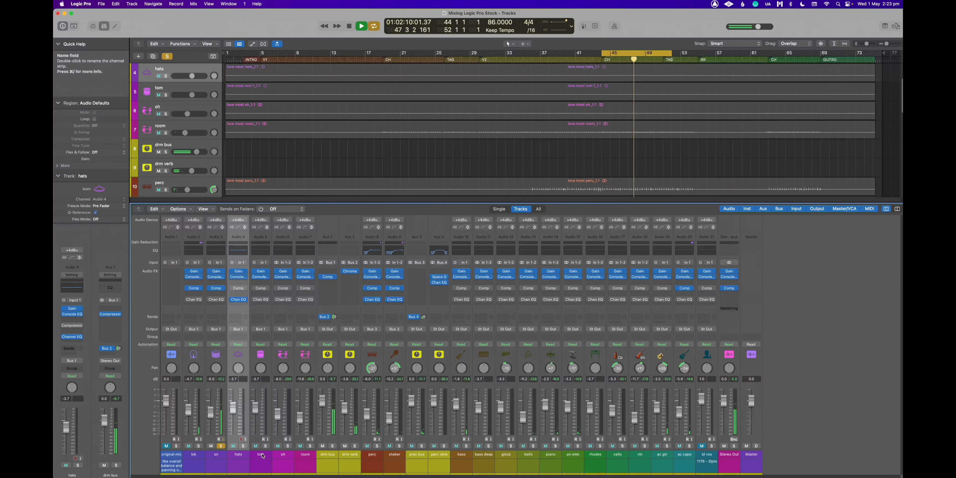
click(221, 445)
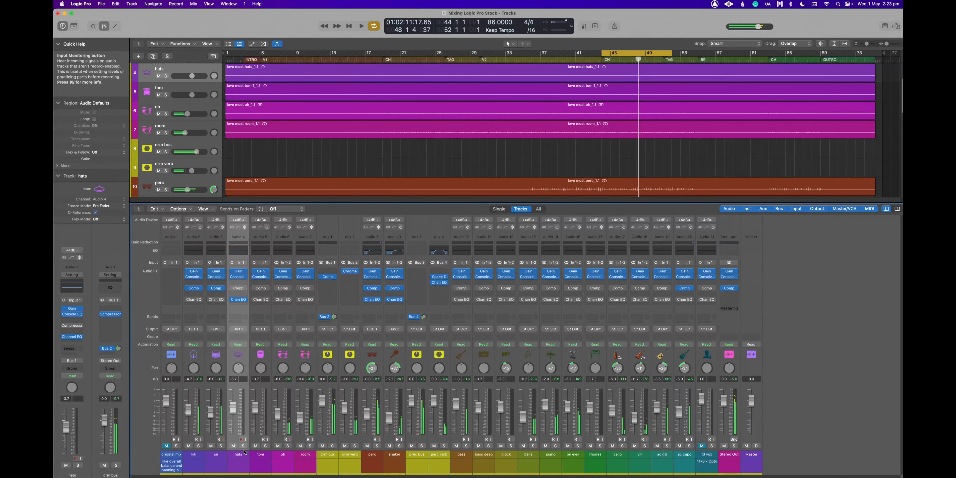
key(space)
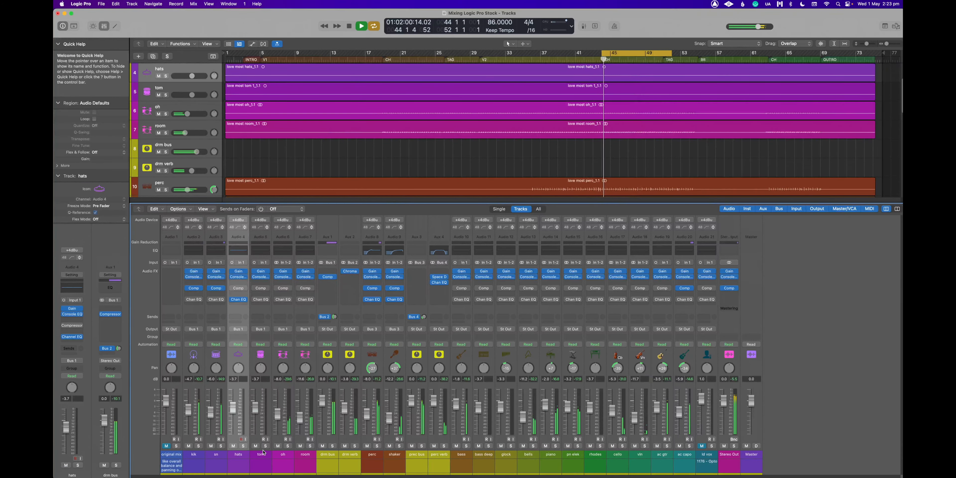
click(289, 446)
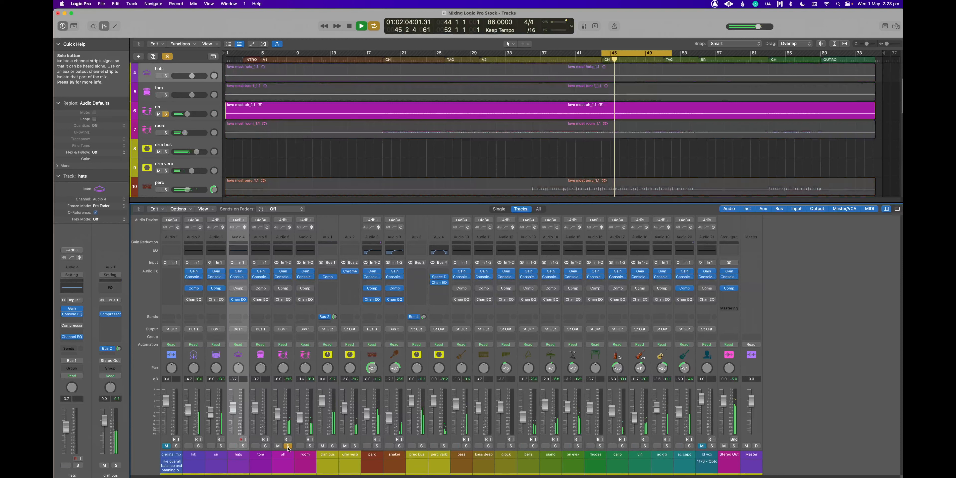
click(288, 446)
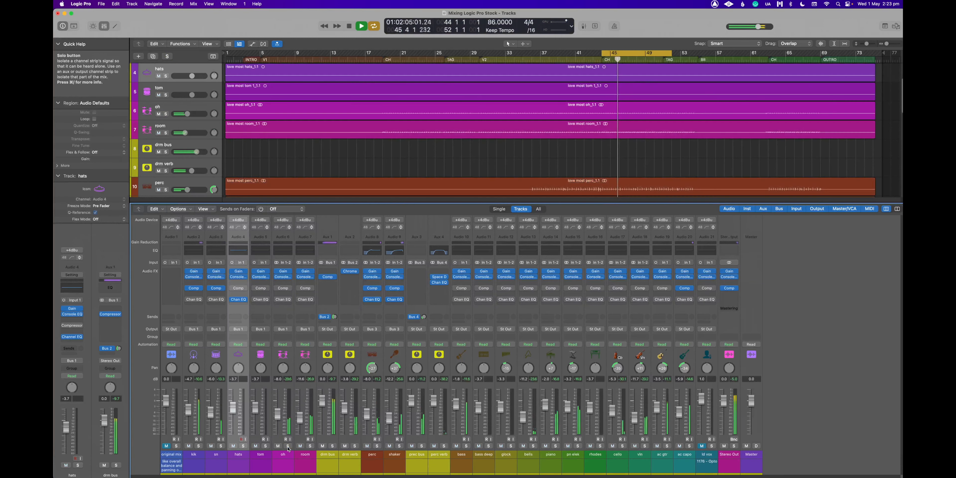
Step: Set the oh channel's Vintage Console EQ low cut to about 152 Hz, solo oh, and compare the EQ off and on
click(283, 279)
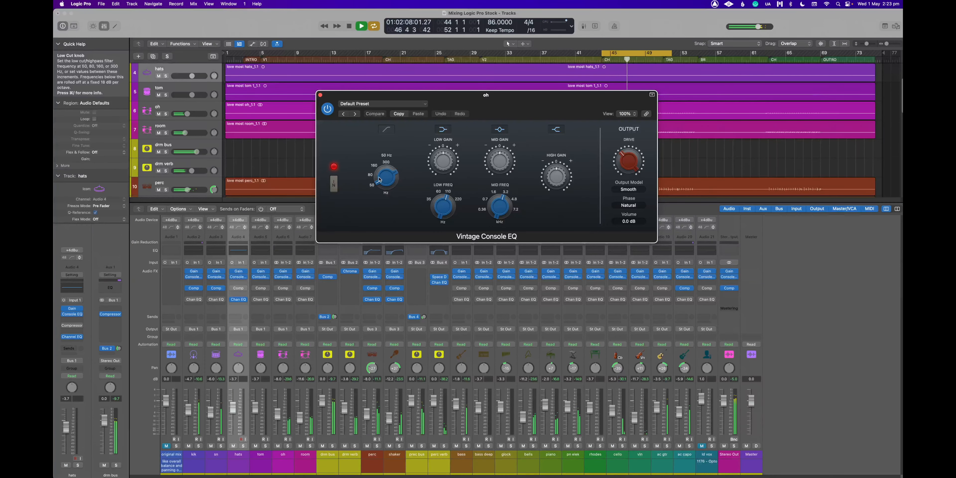
drag(380, 149, 378, 130)
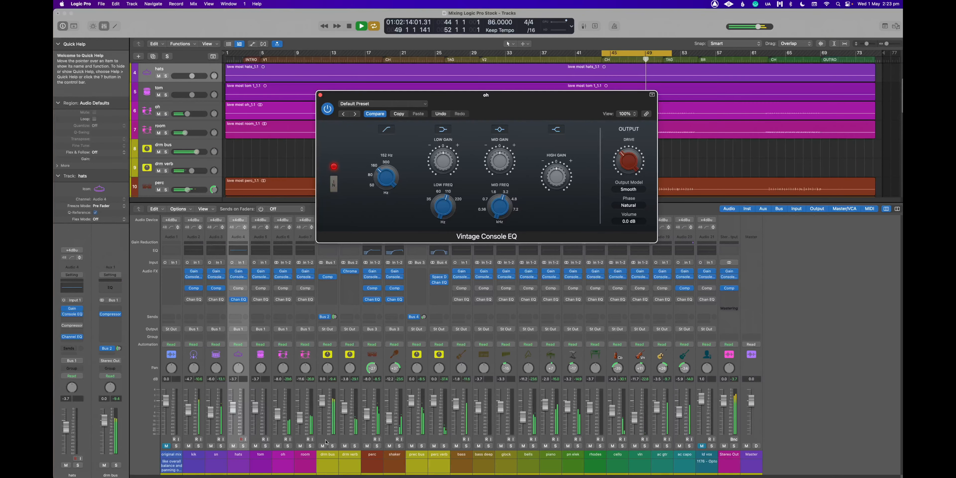
key(s)
click(382, 180)
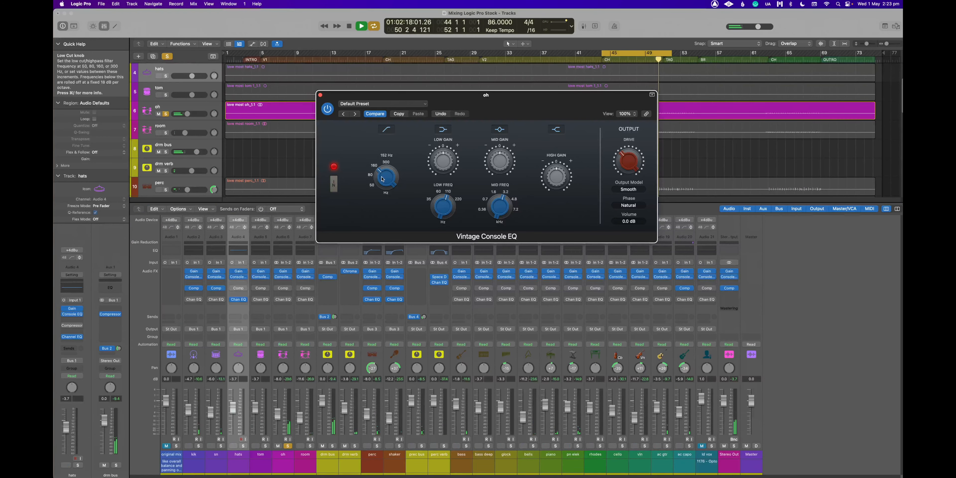
click(332, 182)
click(332, 182)
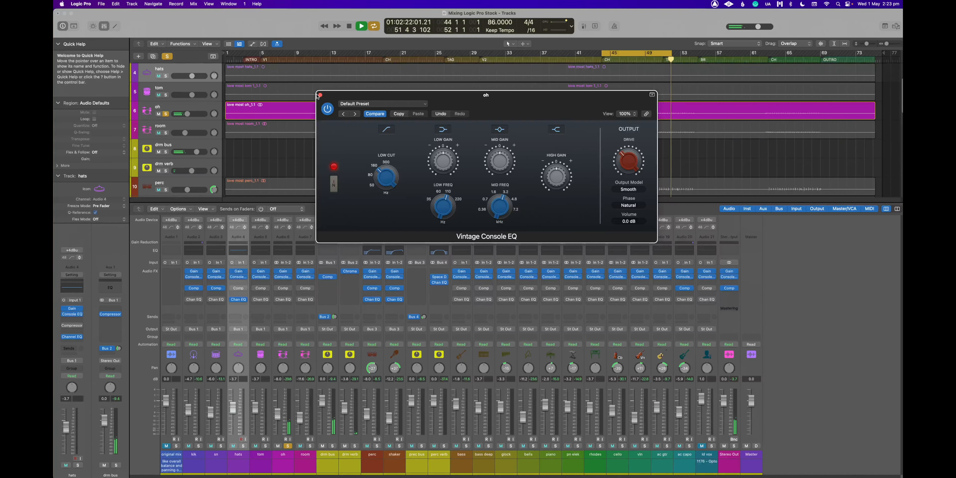
Step: Add room and the kik through tom channels to the solo to hear all the drums, and clear every solo
click(311, 446)
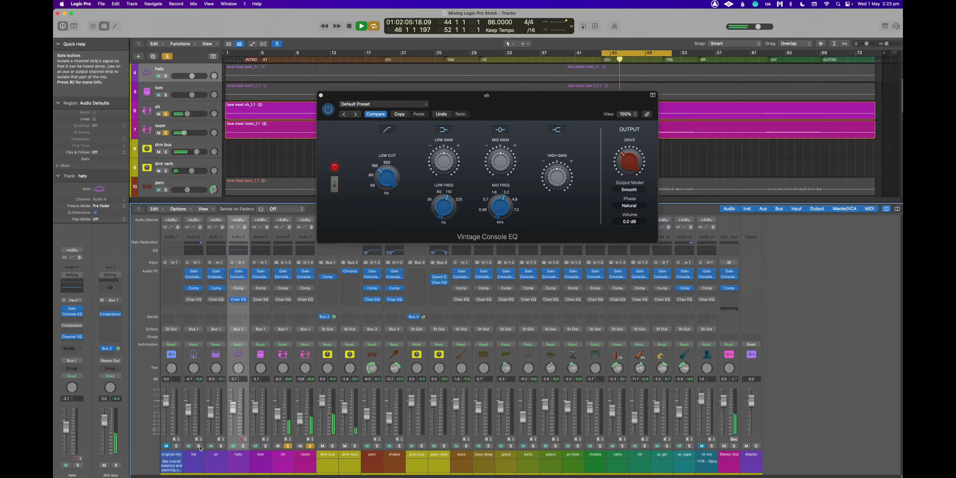
drag(199, 446, 271, 452)
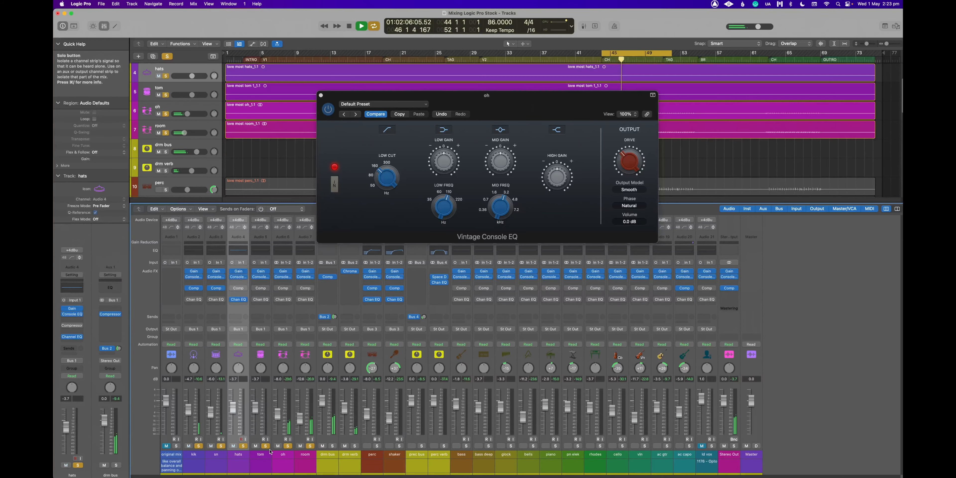
alt+click(310, 448)
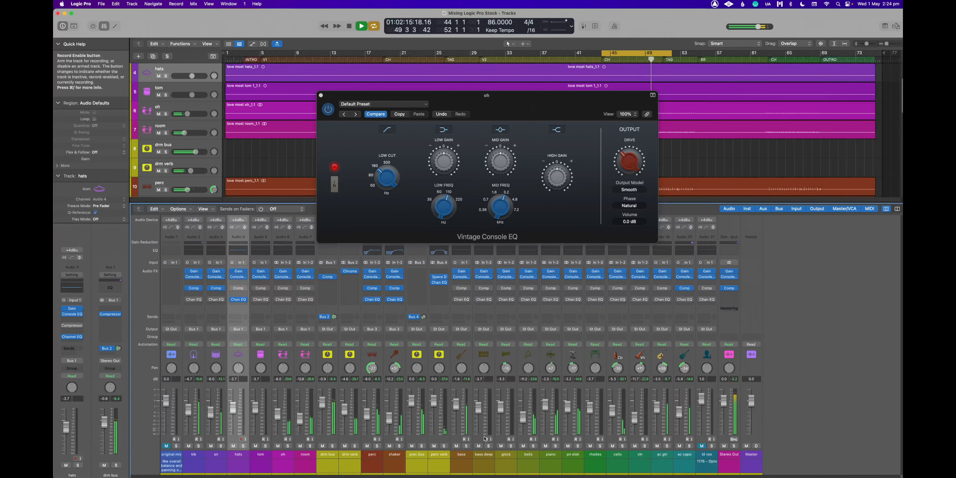
Step: Lower the prec bus fader slightly to about -0.5 dB and close the oh Vintage Console EQ window
click(440, 456)
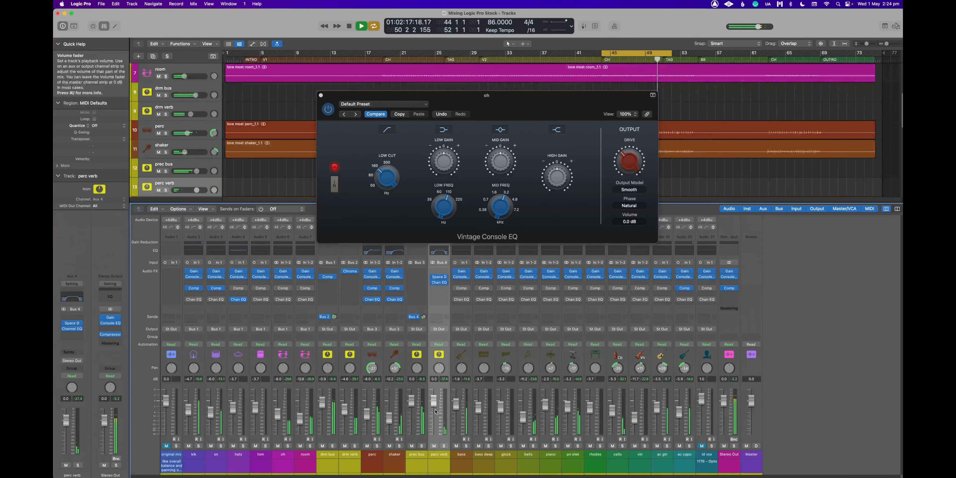
drag(411, 399, 411, 401)
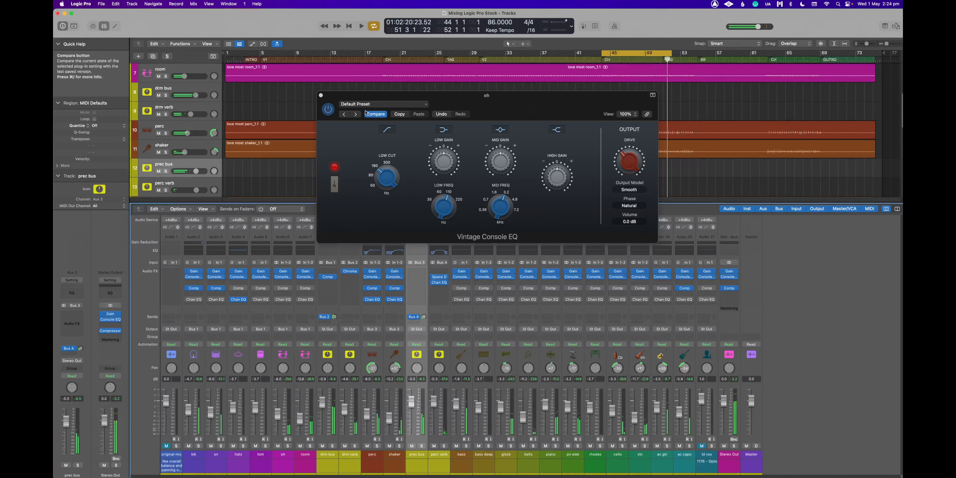
key(super+w)
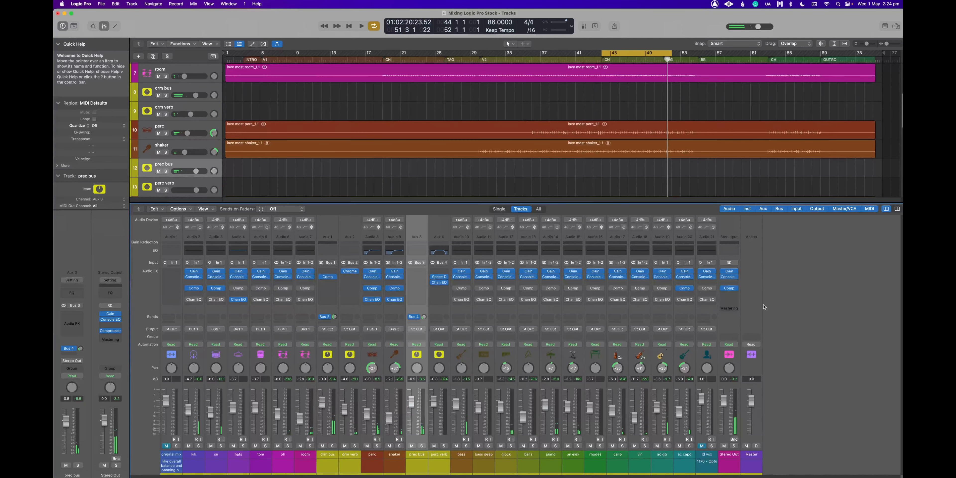
Step: Turn on auto release in the Stereo Out Compressor, comparing it on and off during playback, and close the plug-in
click(729, 288)
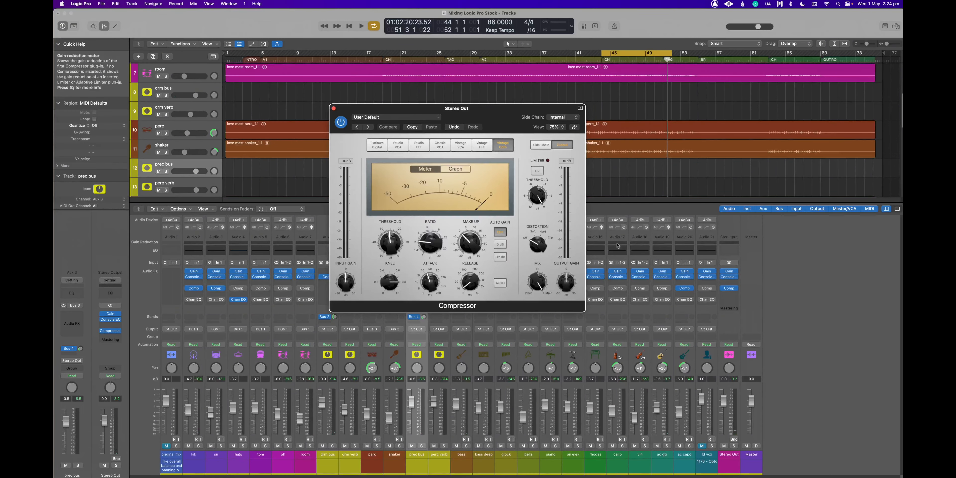
drag(494, 115, 467, 106)
key(space)
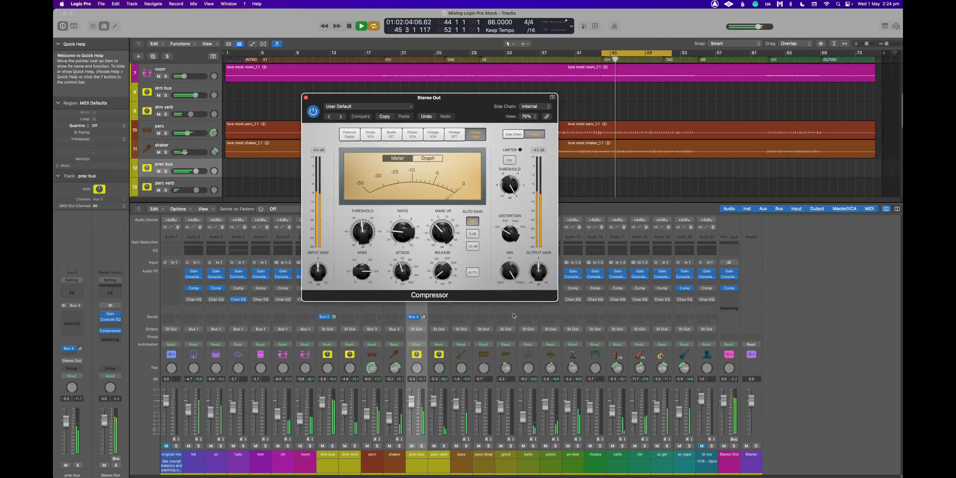
click(474, 272)
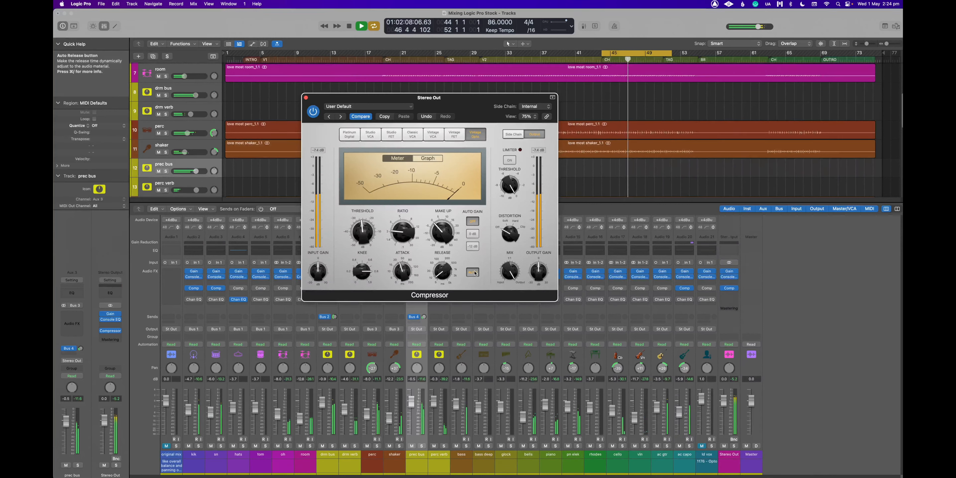
click(475, 274)
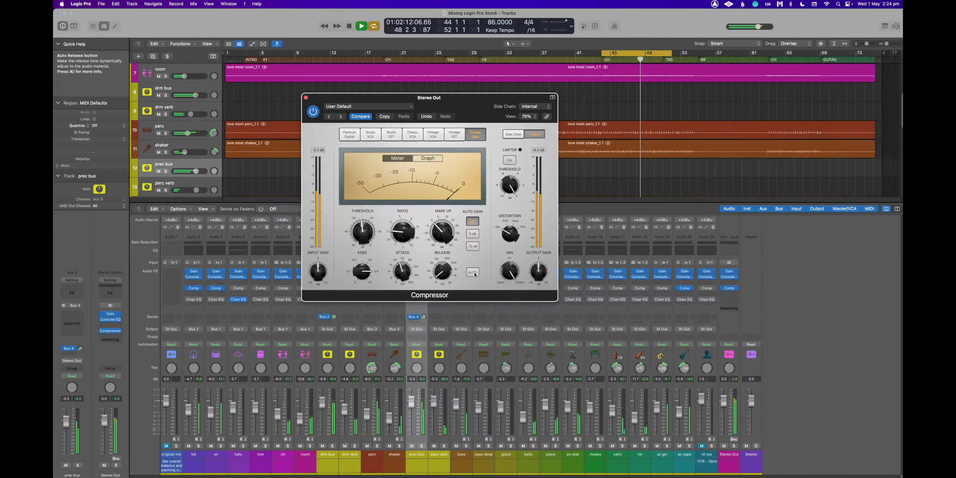
click(475, 273)
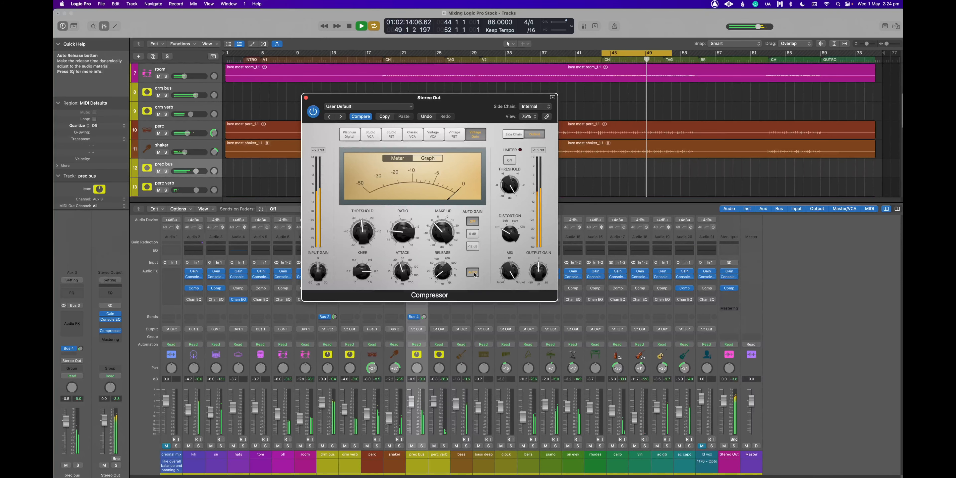
key(space)
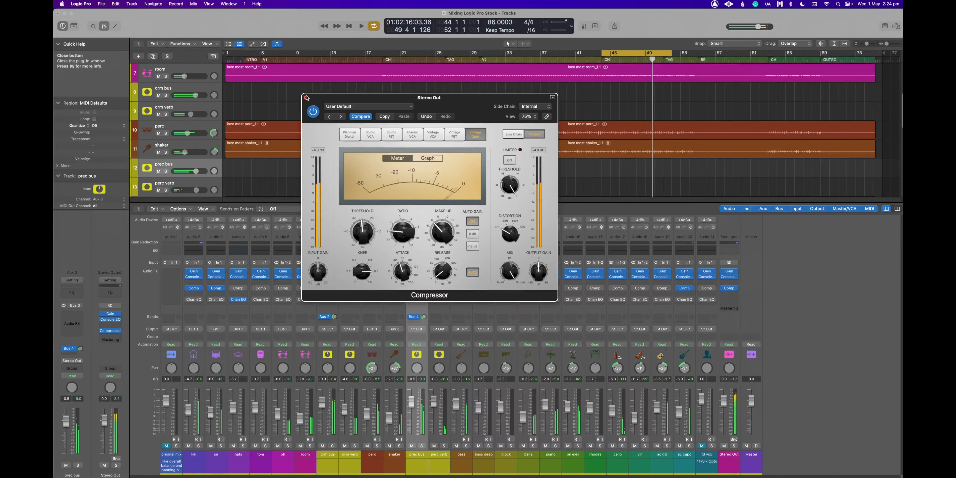
click(306, 98)
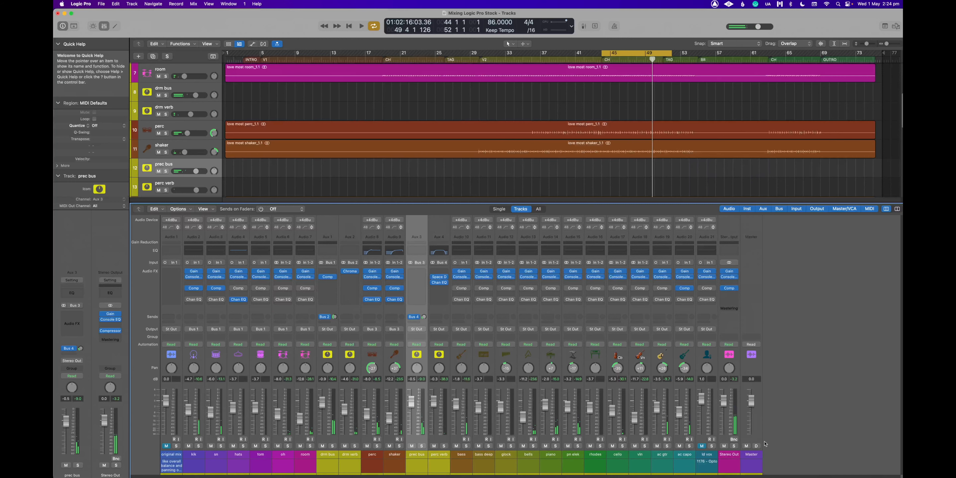
Step: Play the full mix from the loop start, briefly solo the pn elek channel against it, and stop playback
key(x)
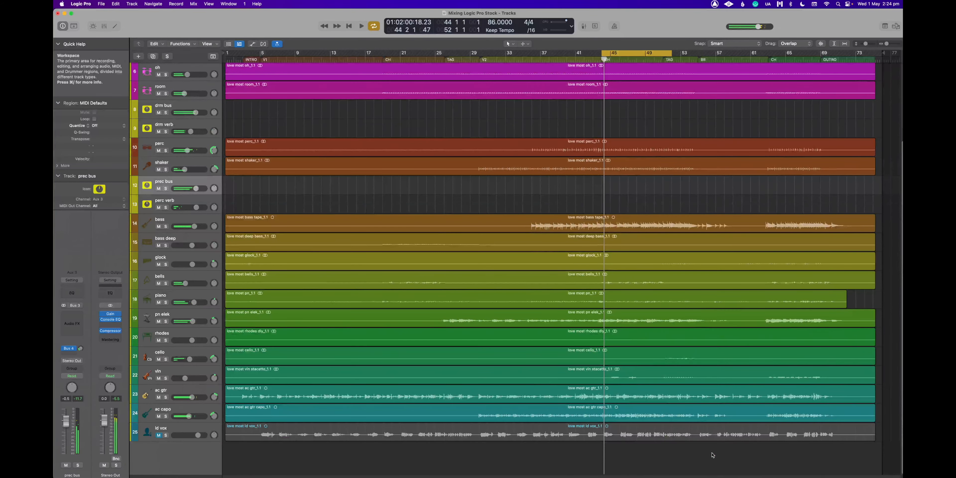
key(space)
key(x)
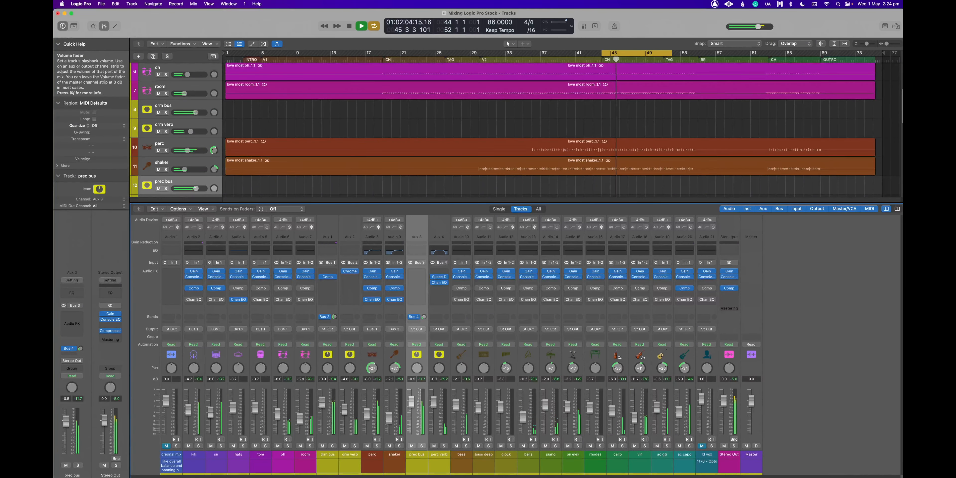
click(578, 446)
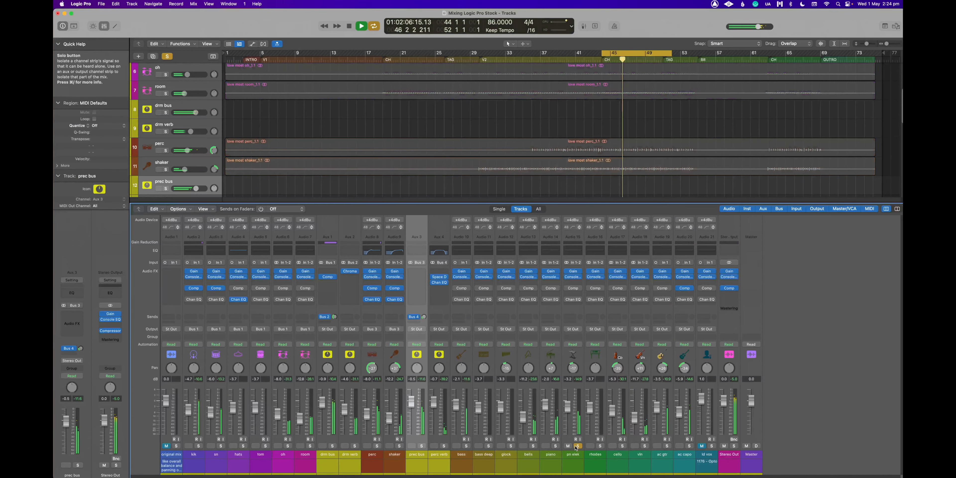
click(577, 446)
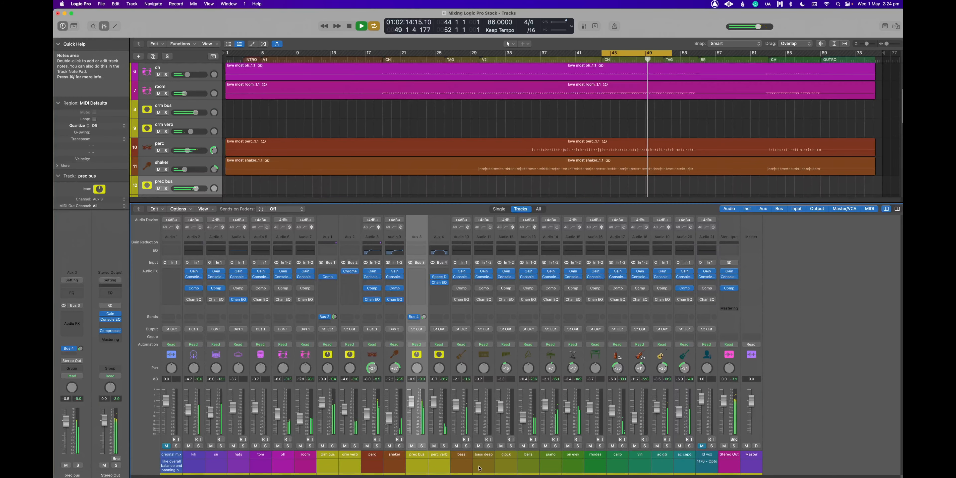
key(space)
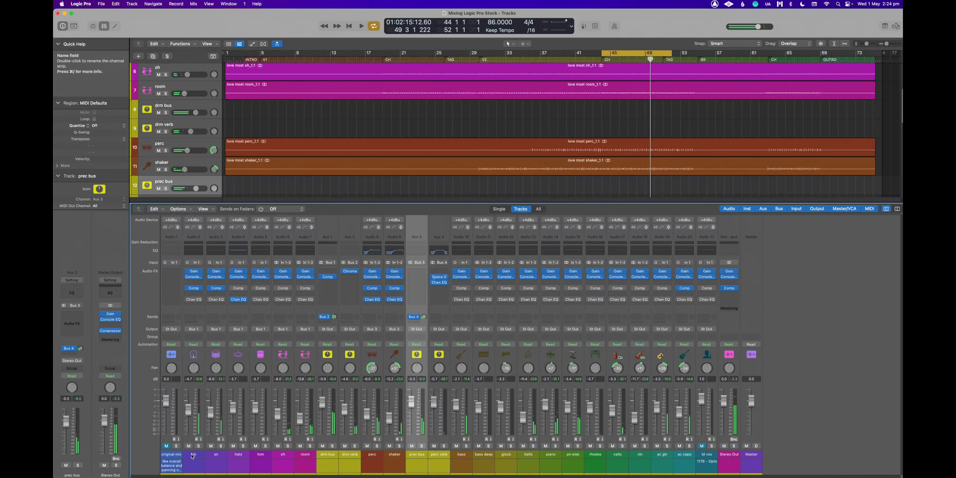
click(199, 456)
drag(200, 456, 443, 461)
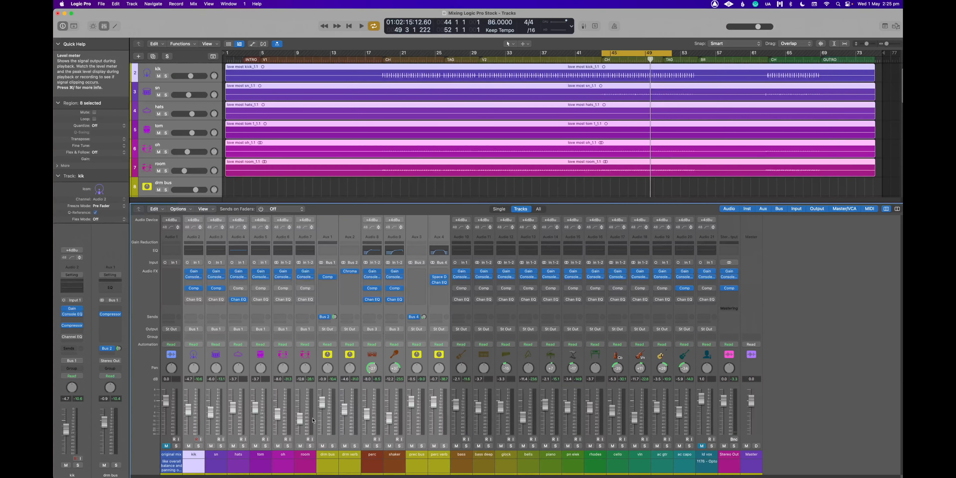
click(242, 469)
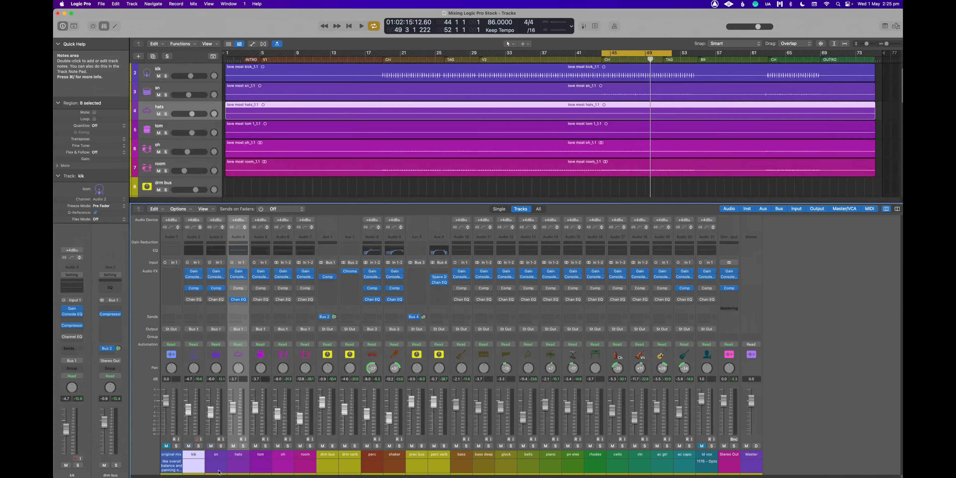
Step: Remove the bypassed Channel EQ from the kik and sn channels
click(196, 469)
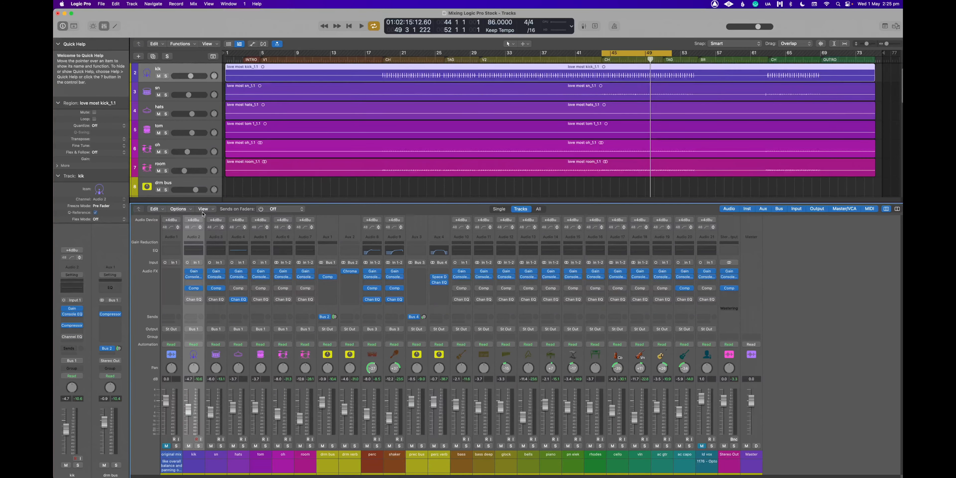
click(199, 300)
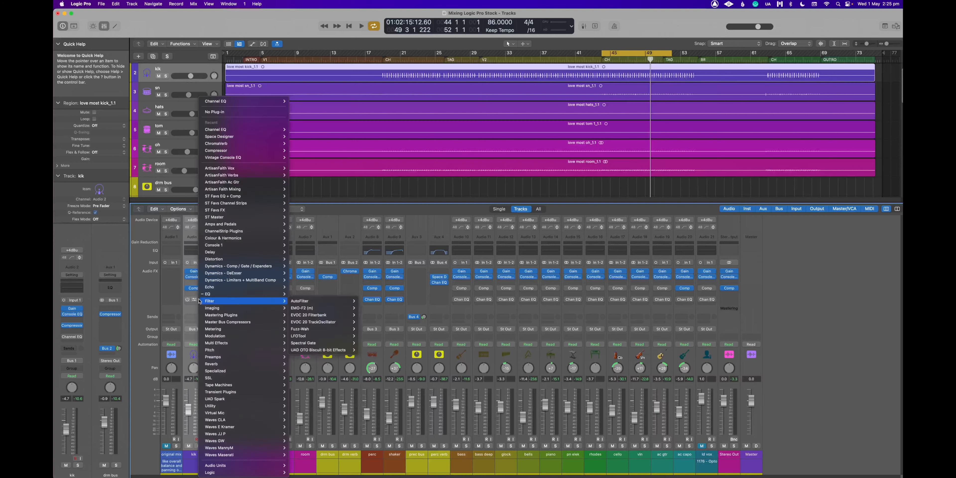
click(218, 112)
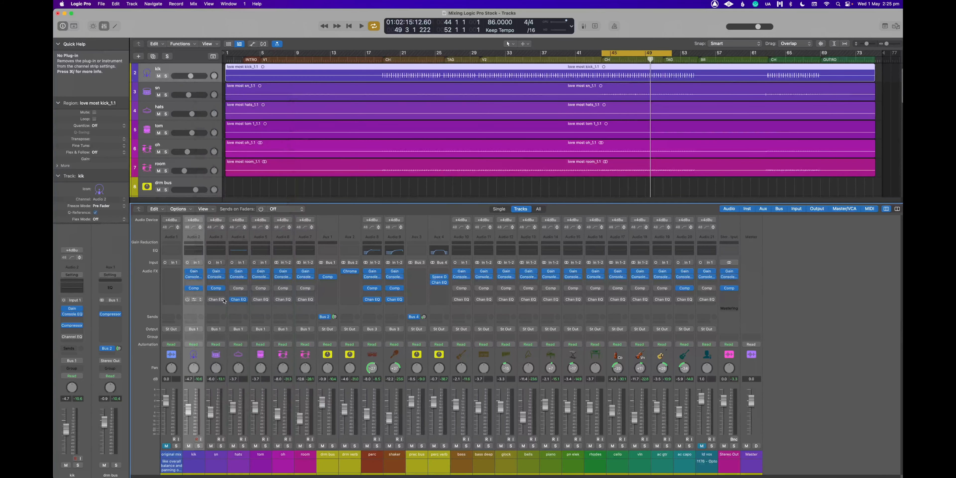
click(223, 300)
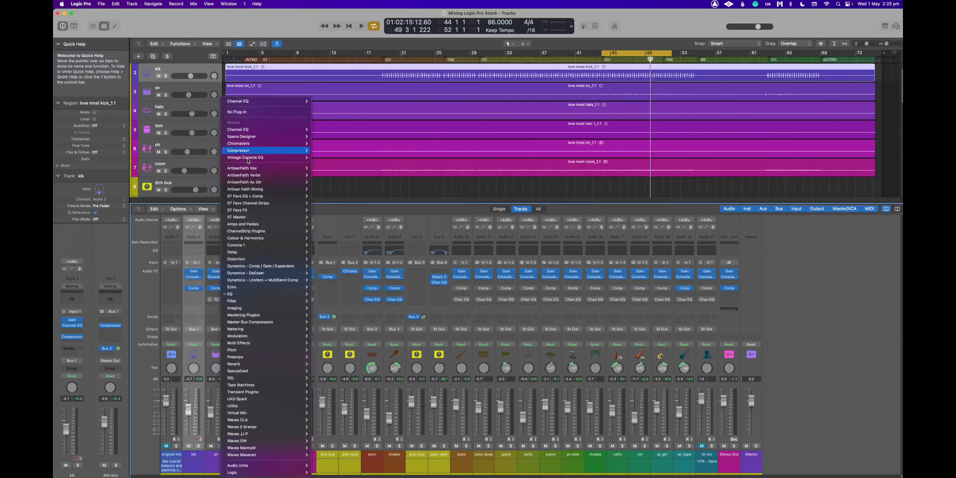
click(242, 112)
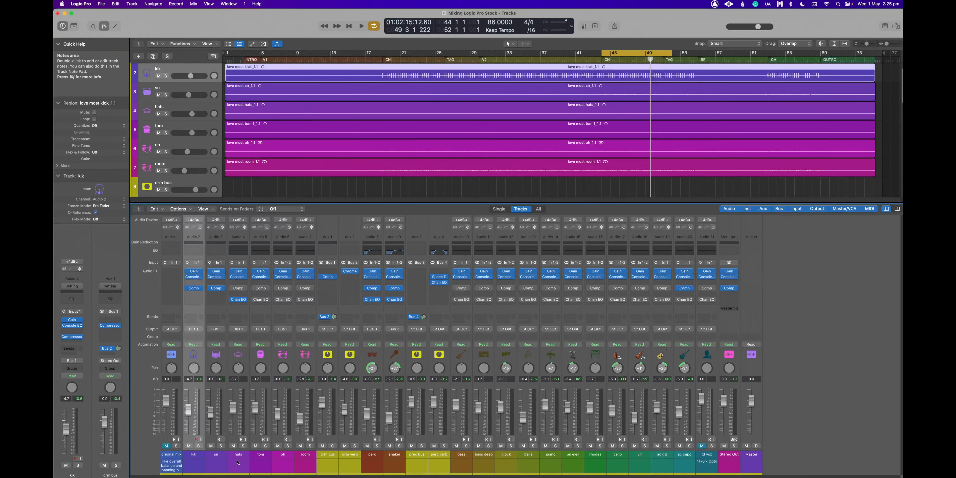
Step: Remove the bypassed Compressor from the hats through room channels together, and the bypassed Channel EQ from tom, oh and room
drag(238, 462, 309, 466)
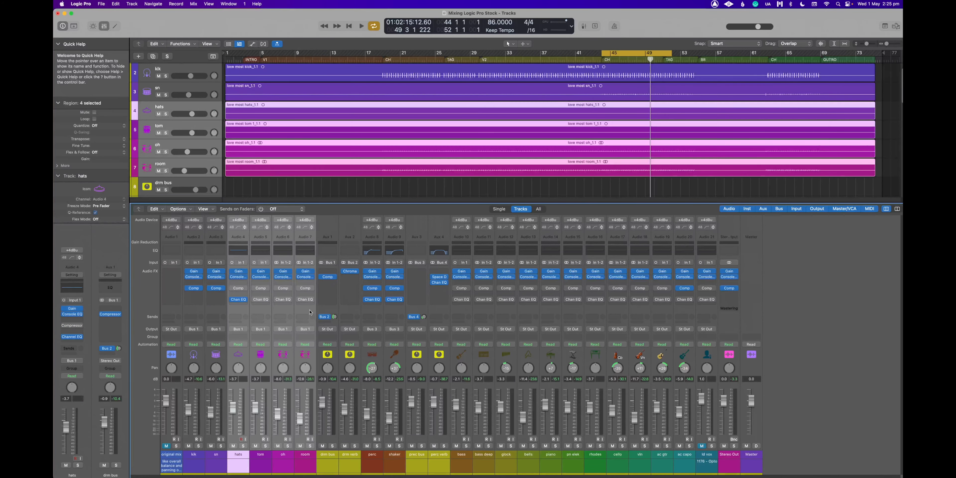
click(312, 290)
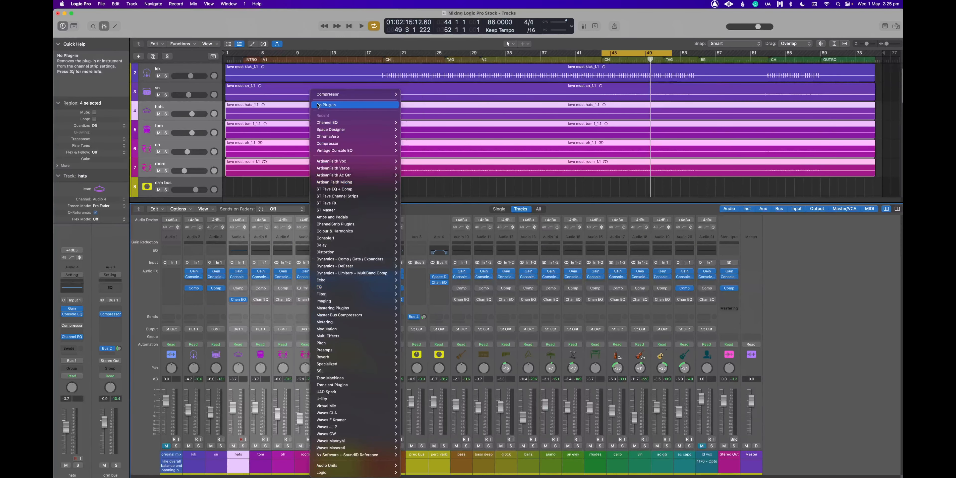
click(334, 95)
drag(260, 465, 306, 458)
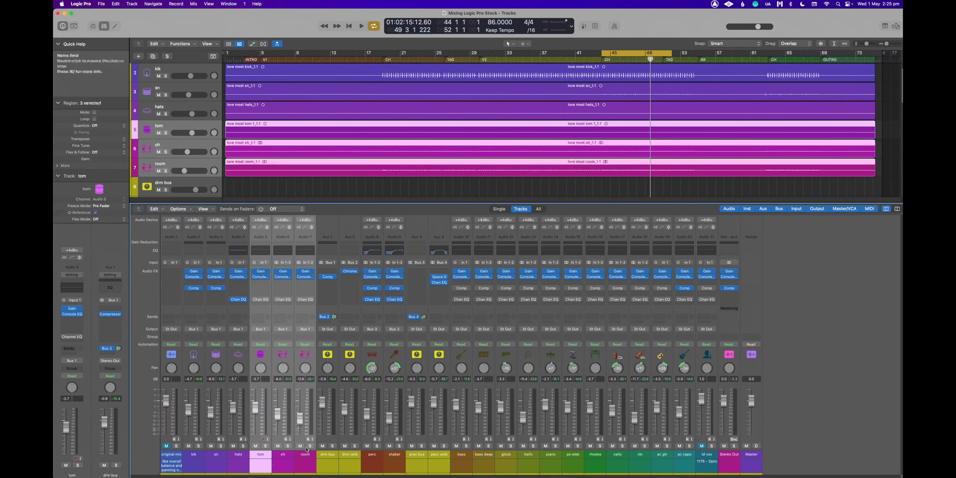
click(266, 300)
click(281, 114)
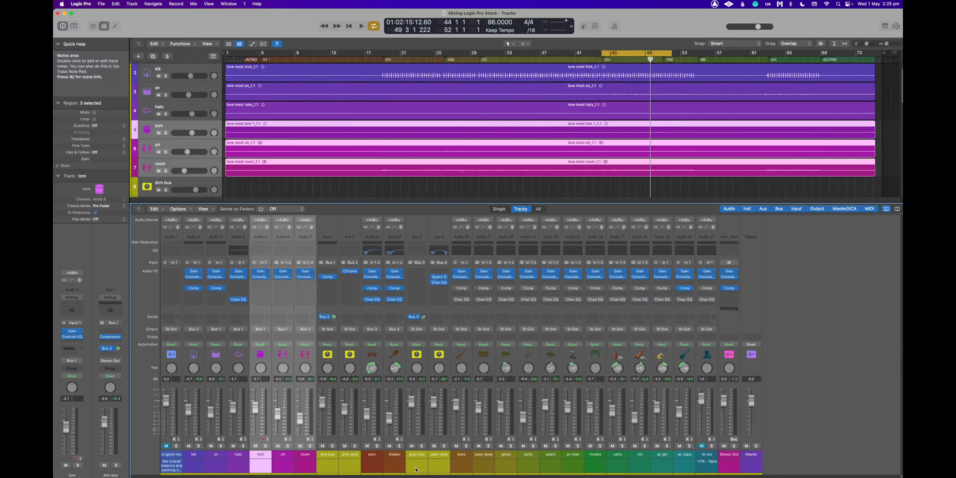
Step: Select the channels from kik through perc verb, solo them as a group, and play them back
click(438, 465)
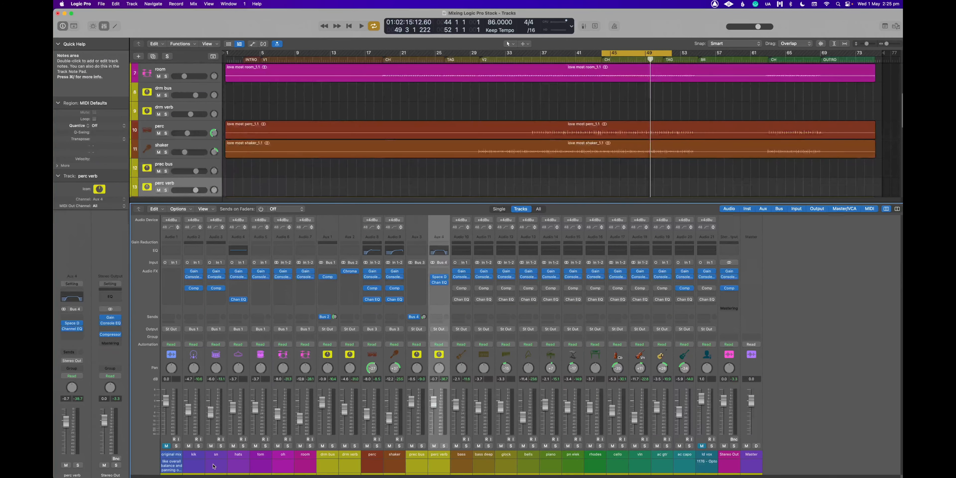
shift+click(199, 465)
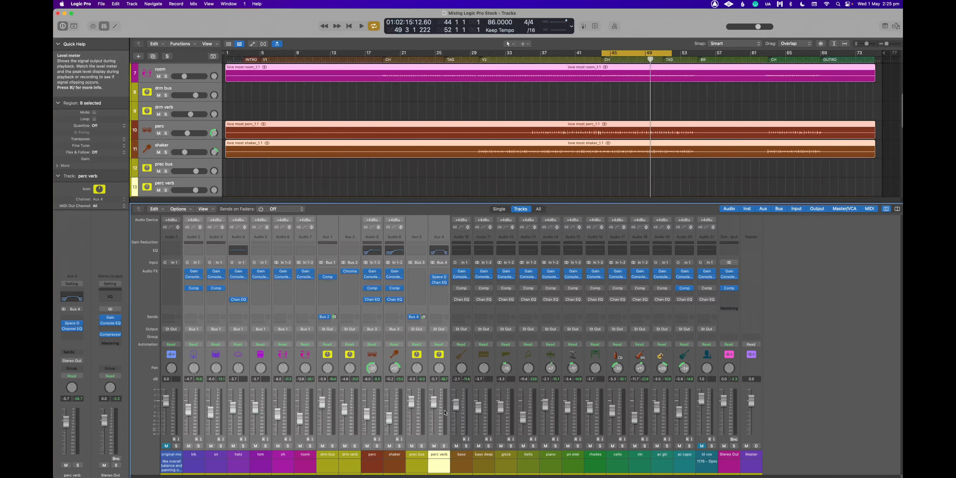
click(377, 446)
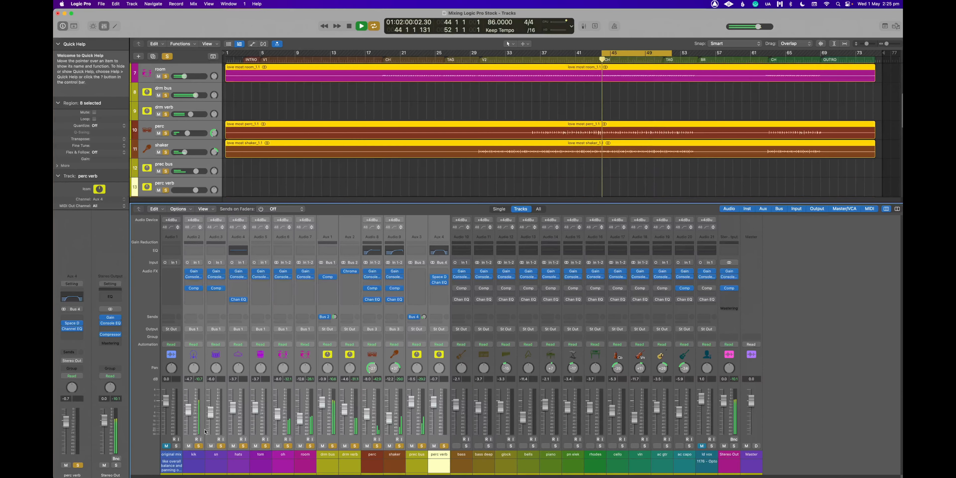
key(space)
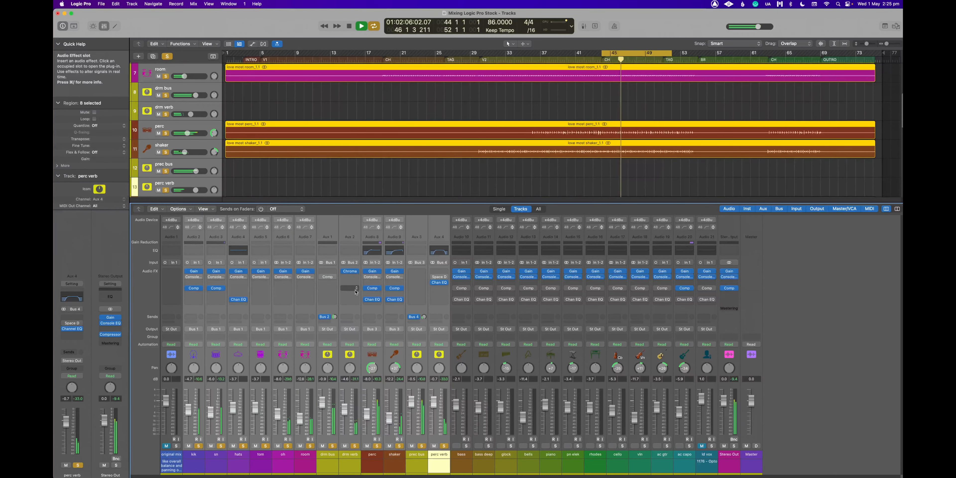
Step: Bypass the drum and percussion console EQs, compressors, channel EQs, Space Designer and both bus sends during playback, and stop
click(434, 284)
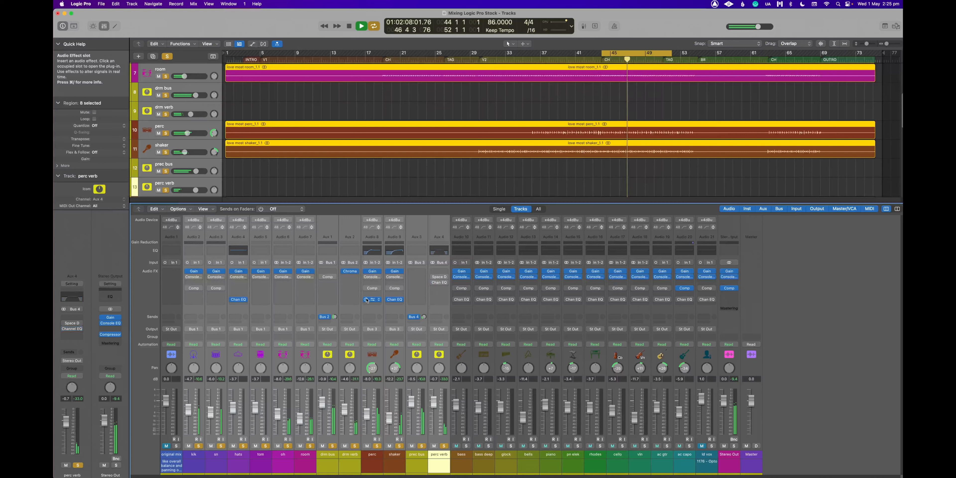
click(366, 300)
click(322, 319)
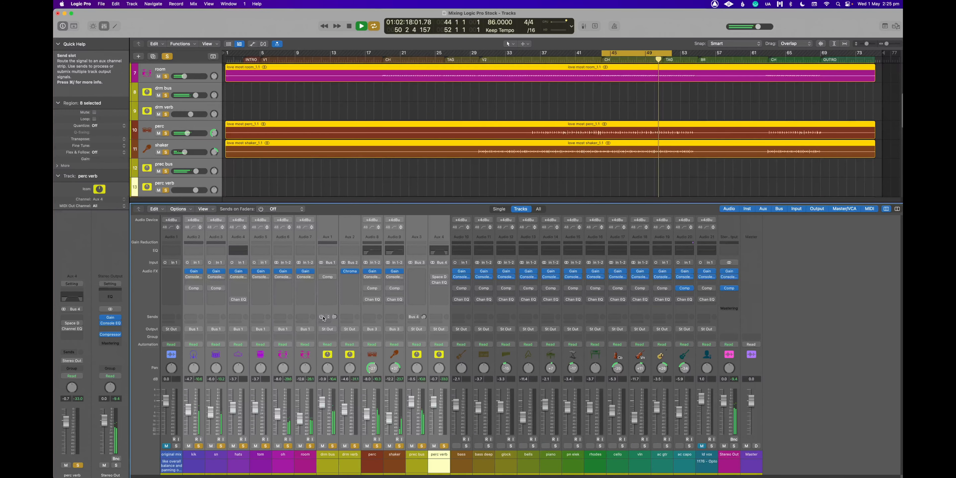
key(space)
Step: Insert Logic's Gain utility on the original mix channel and copy it into further insert slots until there are five
click(171, 271)
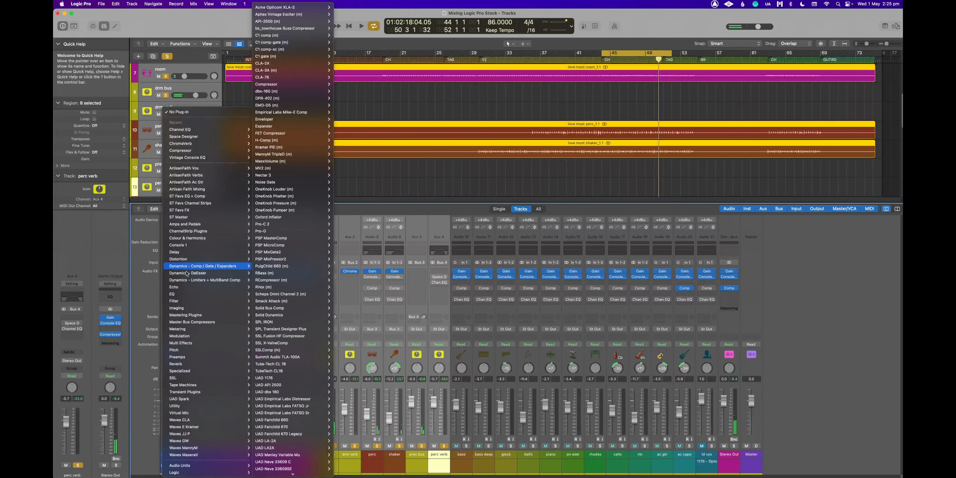
mouse_move(206, 474)
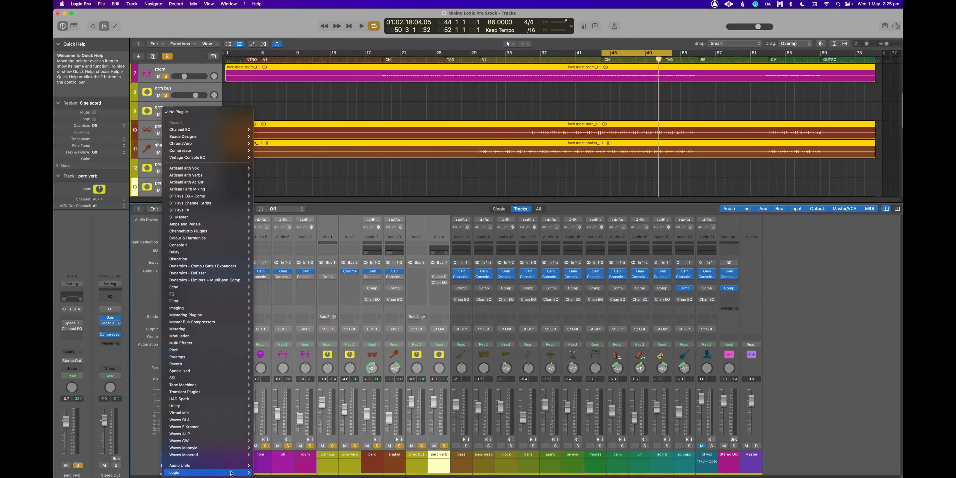
mouse_move(274, 474)
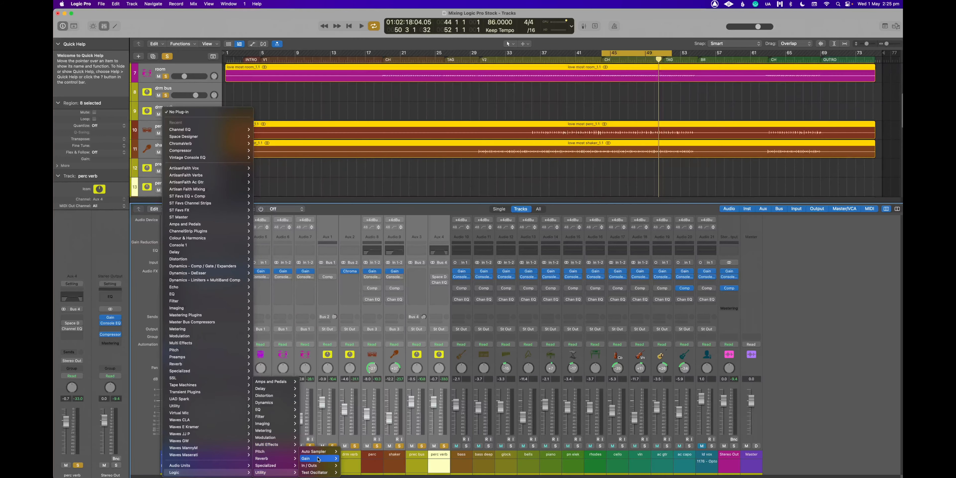
click(317, 460)
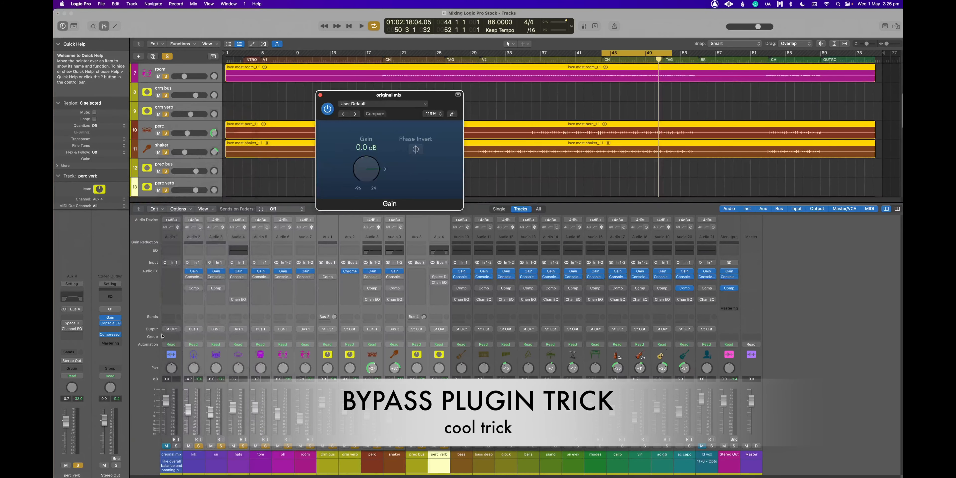
mouse_move(173, 280)
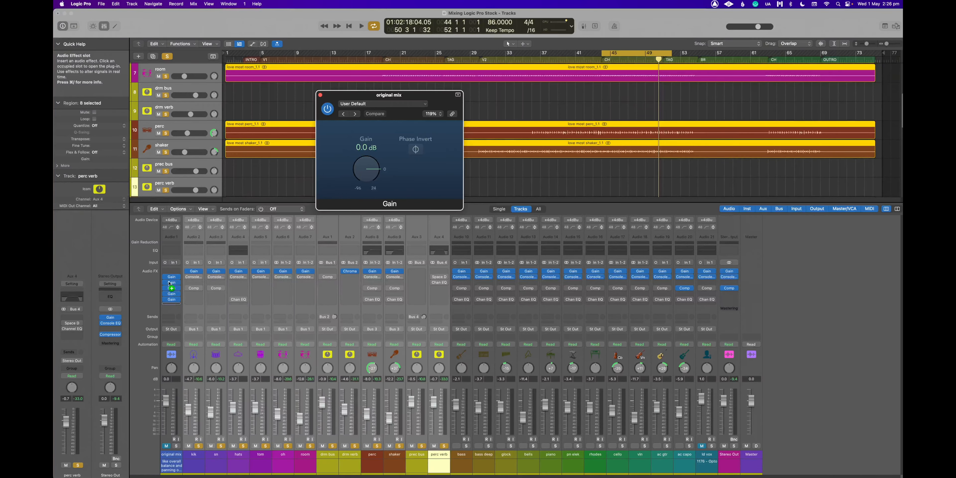
drag(169, 284, 169, 286)
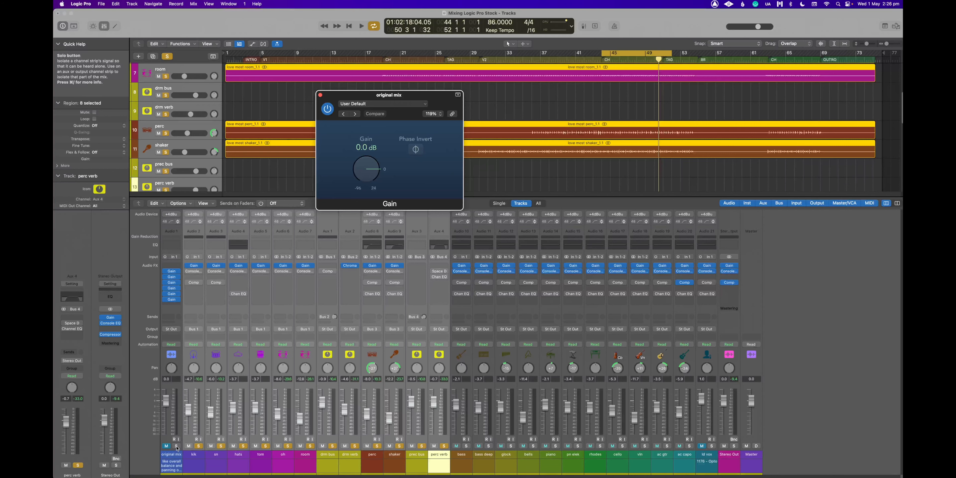
Step: Solo the original mix channel alongside the drum and percussion group, and re-enable its Gain inserts and the group's linked plug-ins
click(177, 448)
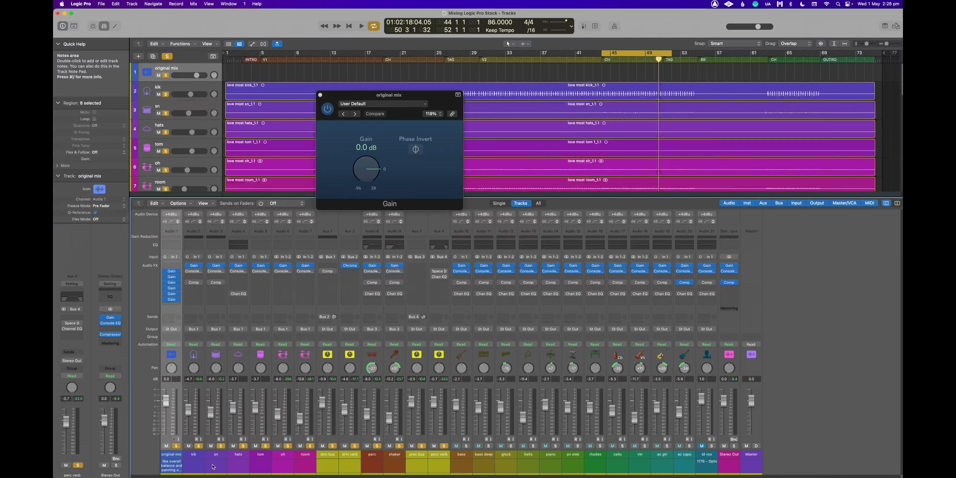
click(171, 455)
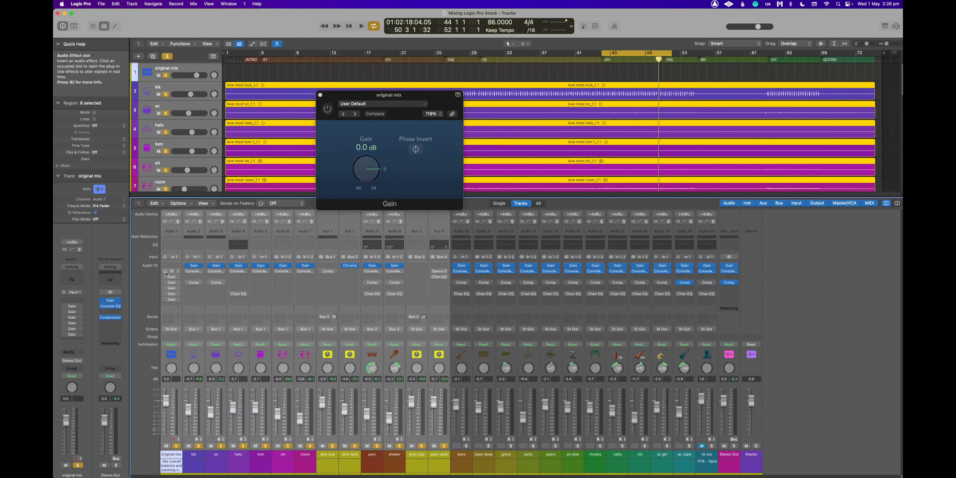
click(165, 271)
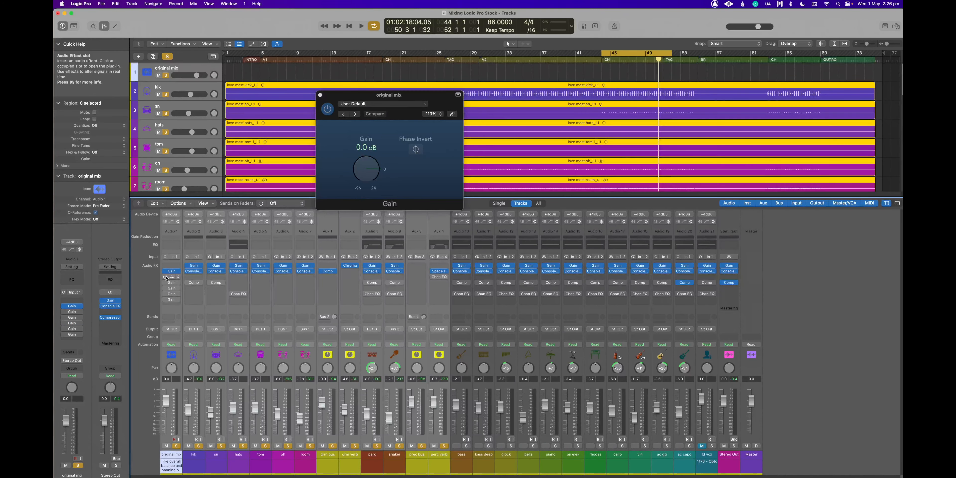
drag(165, 278, 165, 289)
click(165, 300)
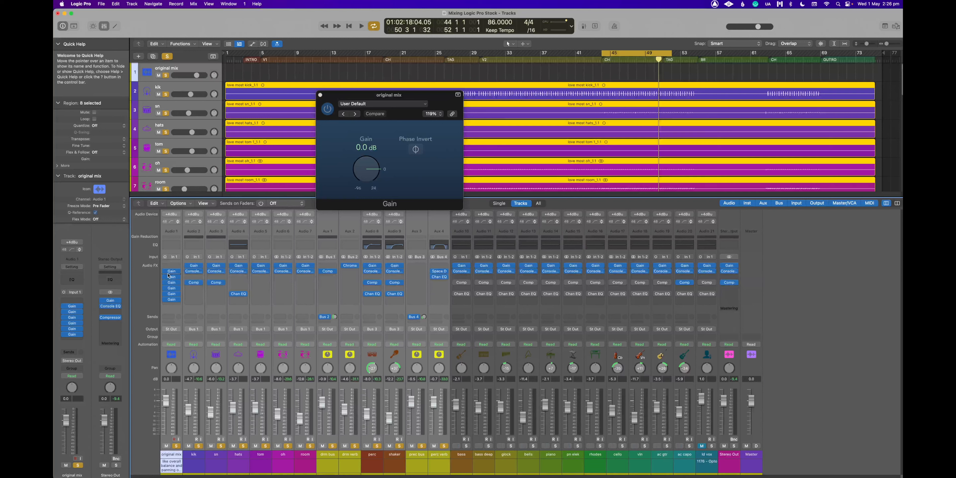
Step: Play the soloed channels and toggle the linked original mix Gain inserts to compare the drum and percussion group bypassed and processed
key(space)
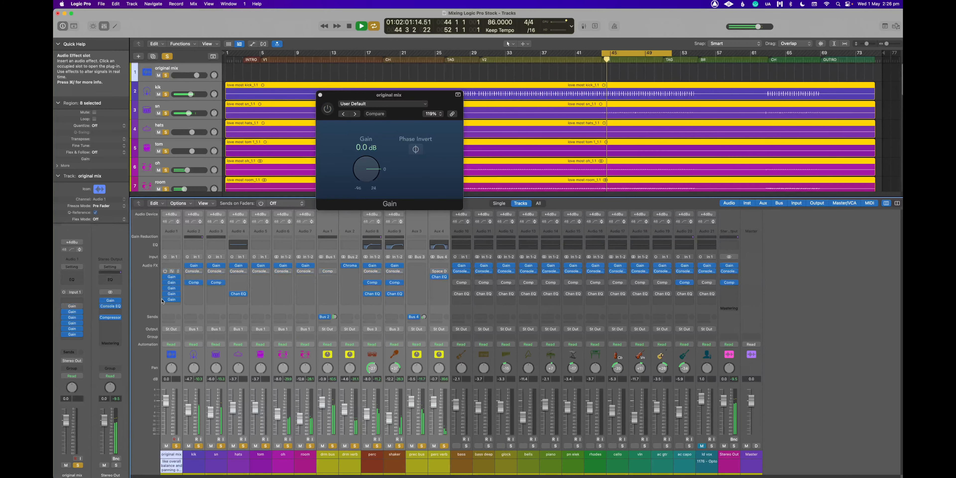
alt+click(166, 272)
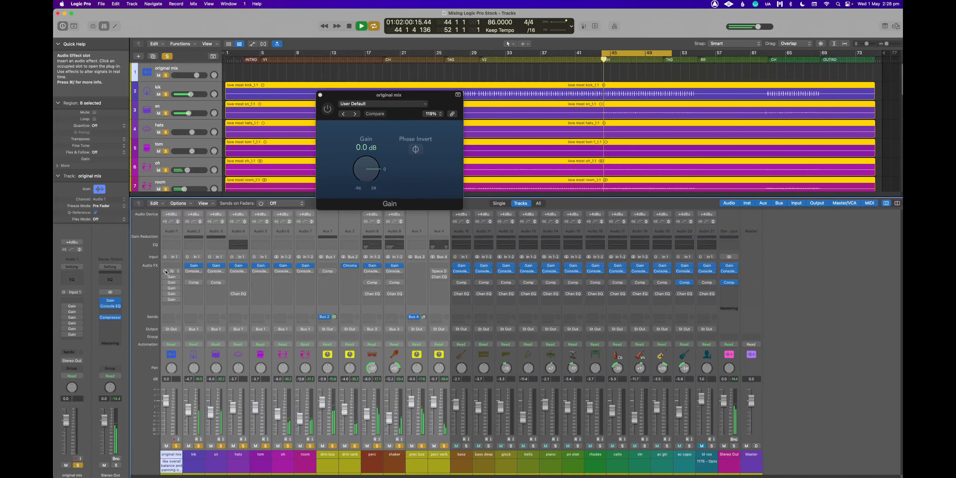
alt+click(167, 278)
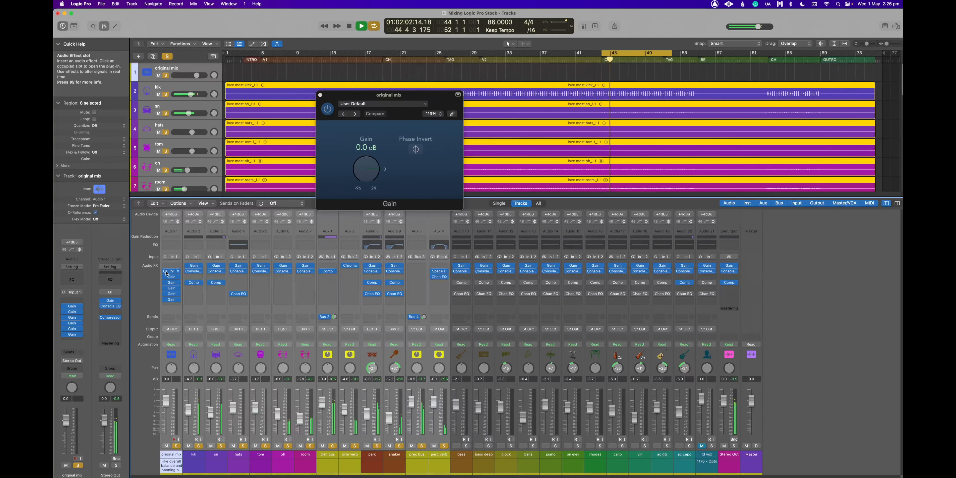
click(165, 272)
drag(165, 276, 164, 299)
key(space)
key(space)
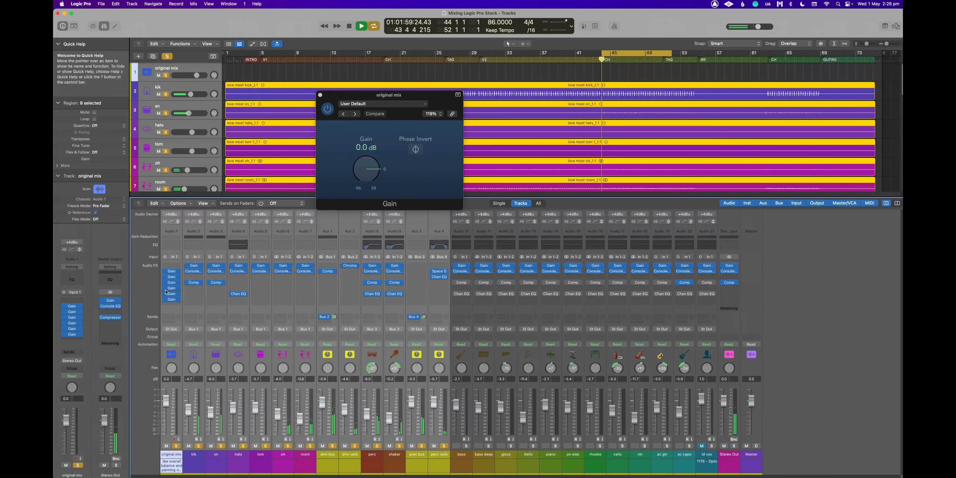
key(space)
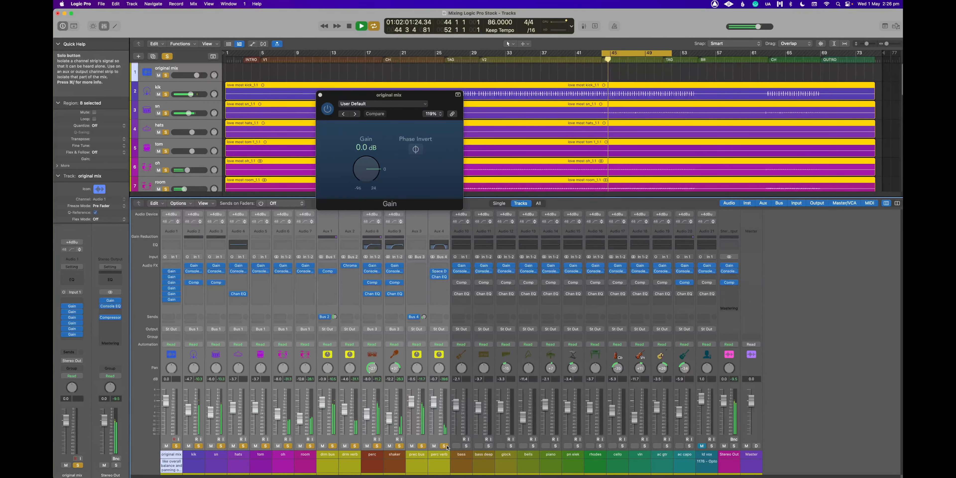
Step: Clear the channel solos, audition the bass alone and within the full mix, stop playback, and close the Gain plug-in window
click(466, 445)
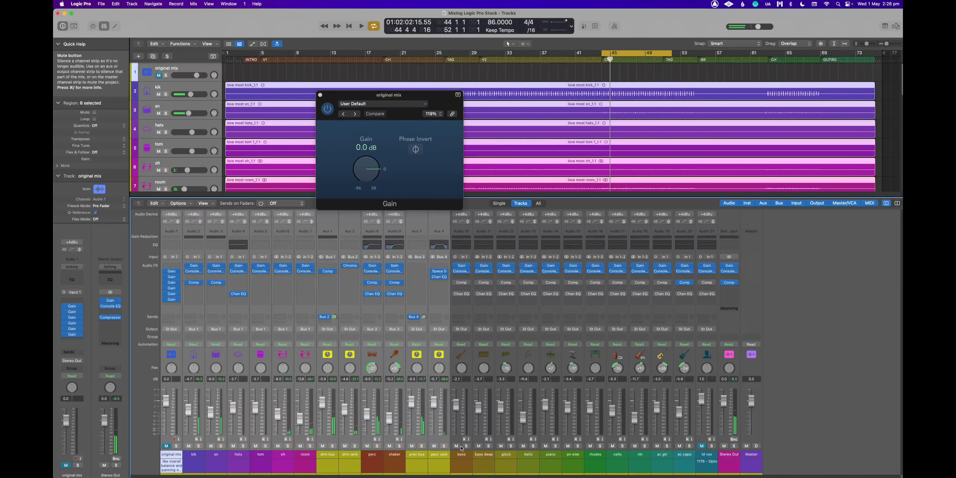
key(space)
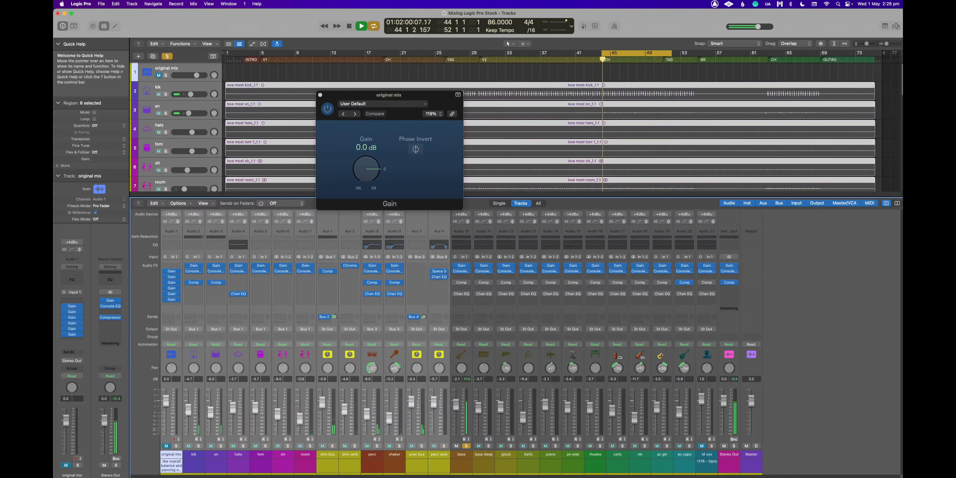
click(466, 446)
key(space)
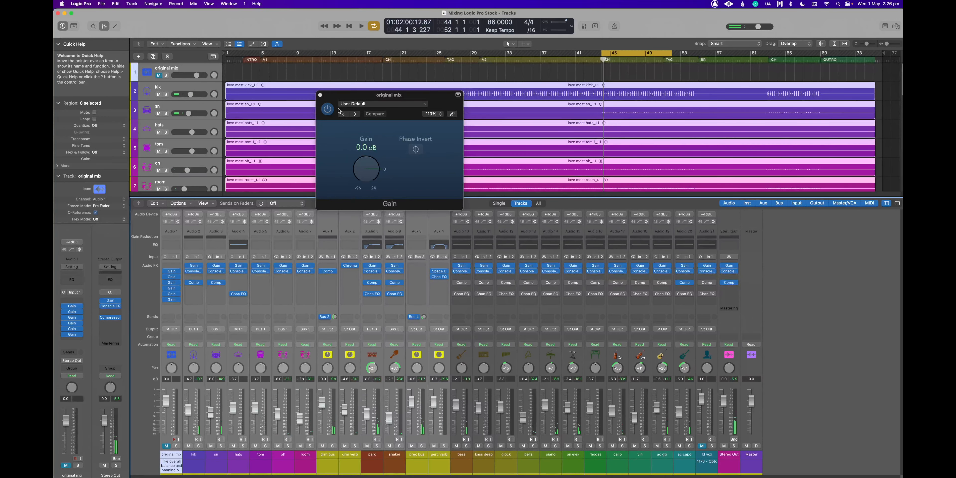
click(320, 95)
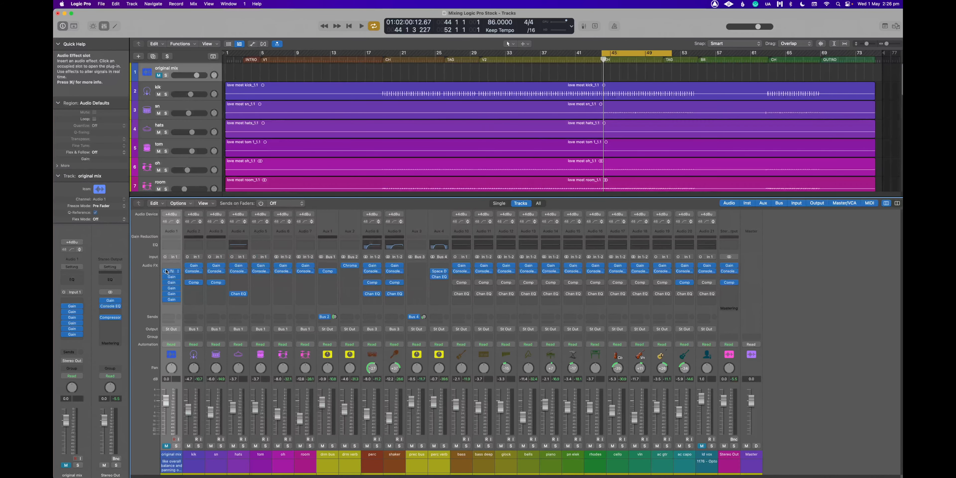
Step: Bypass all the original mix Gain inserts, select kik through perc verb, and switch the selected channels' plug-ins off and on again
alt+click(165, 272)
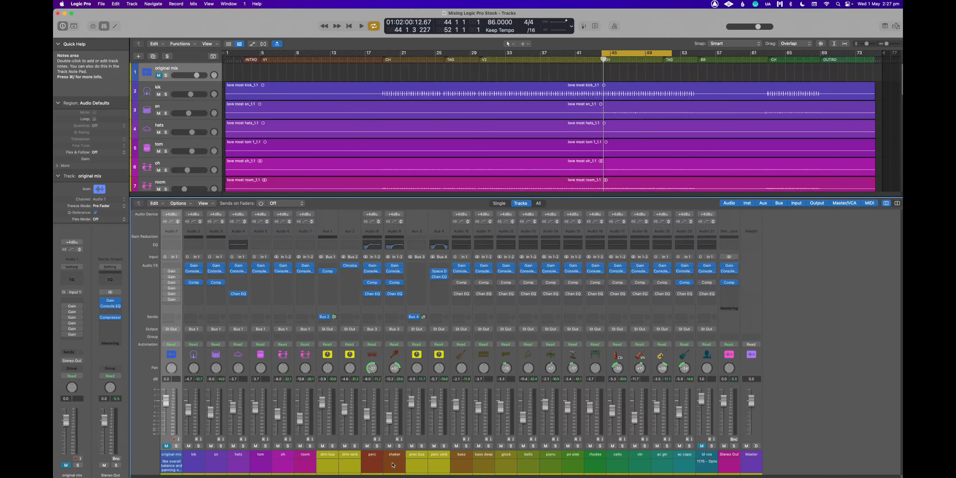
drag(195, 468, 438, 466)
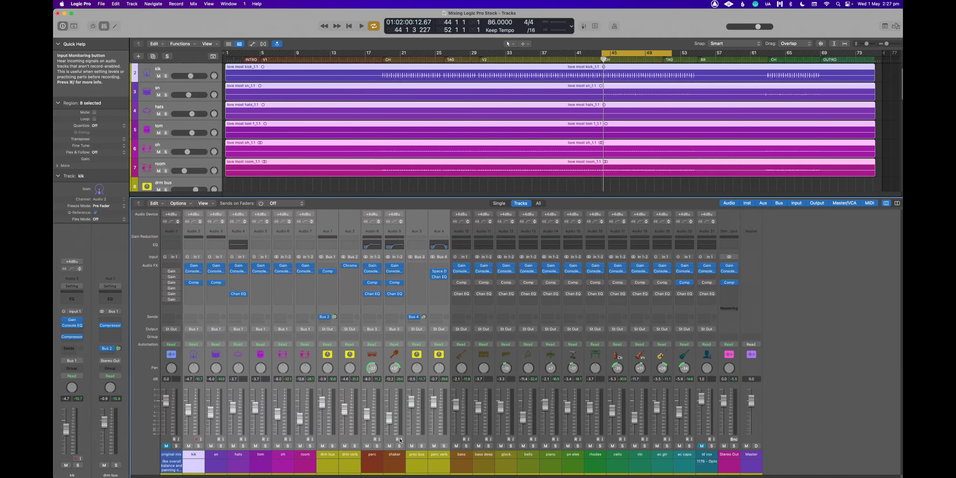
key(space)
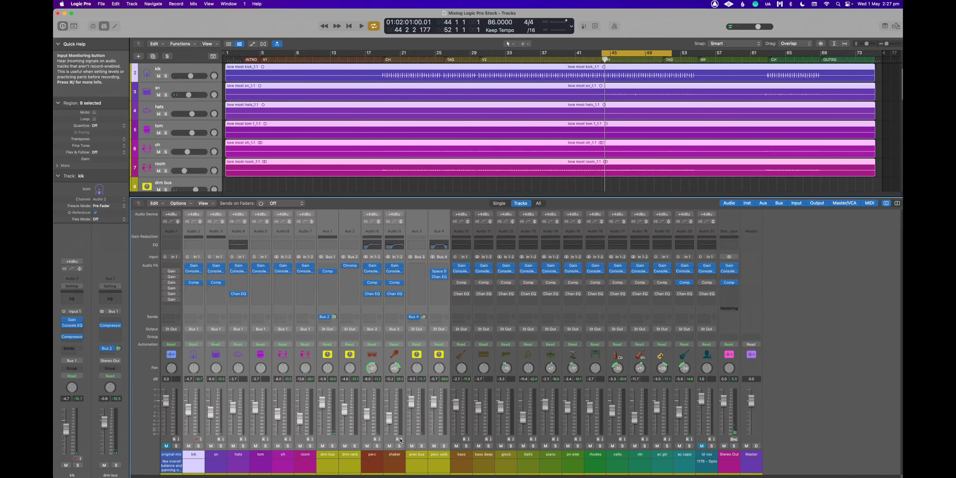
key(shift+b)
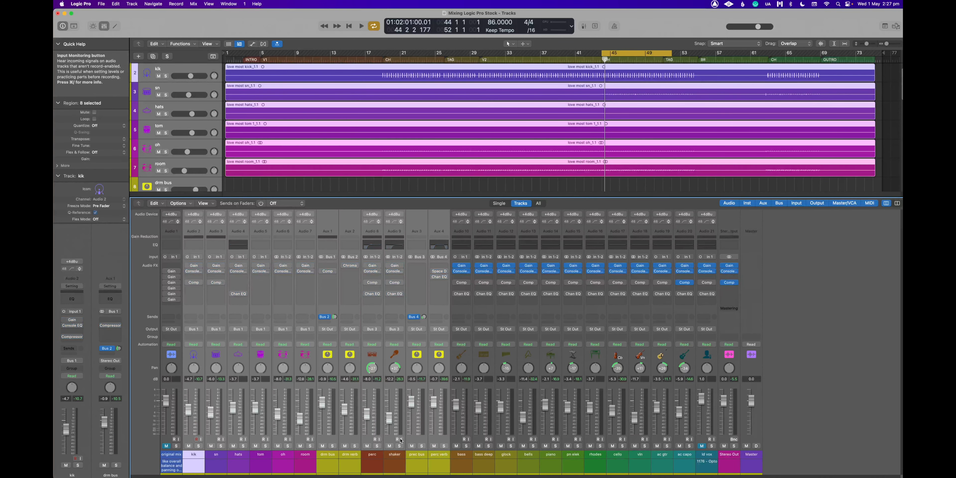
key(shift+b)
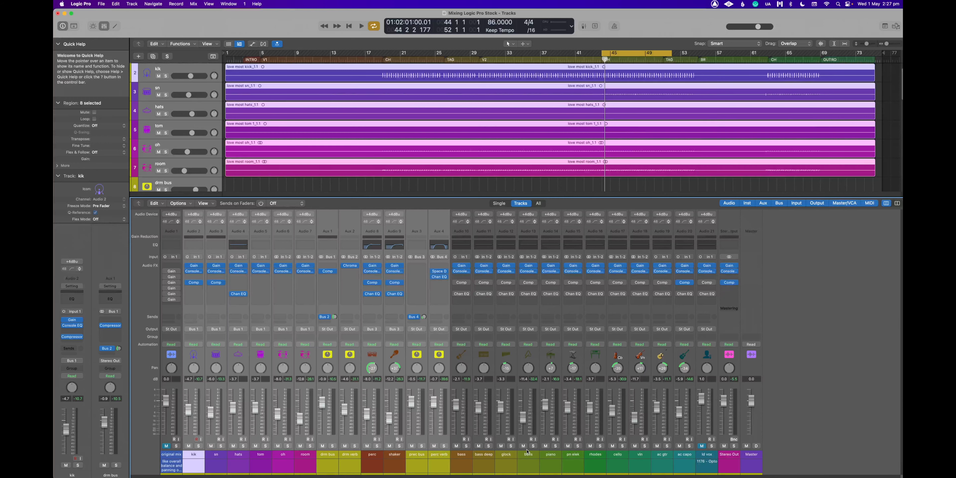
Step: Lower the bass channel's volume to -2.7 dB during playback, soloing it briefly to check its sound
key(space)
click(468, 469)
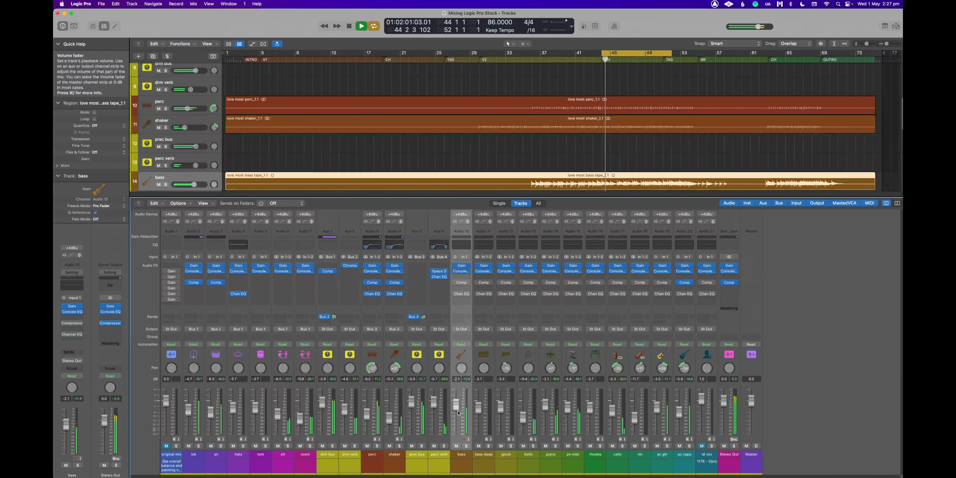
key(space)
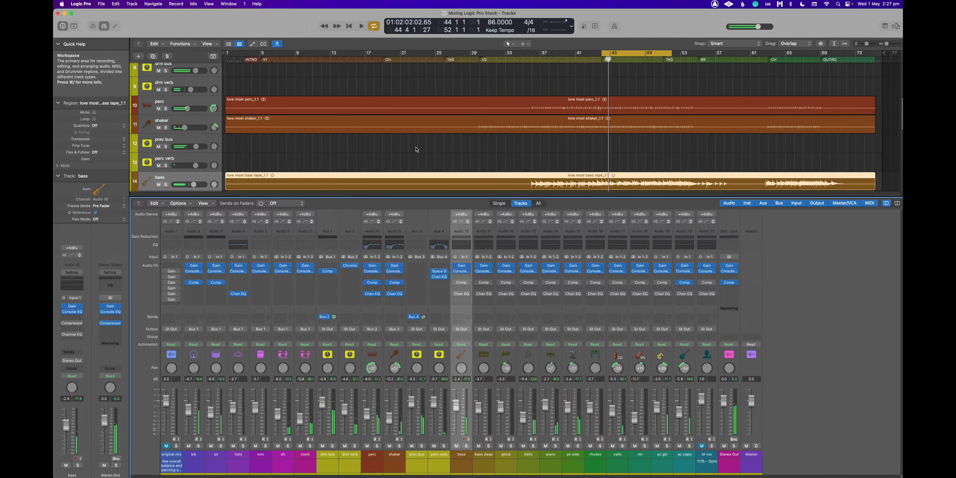
click(466, 146)
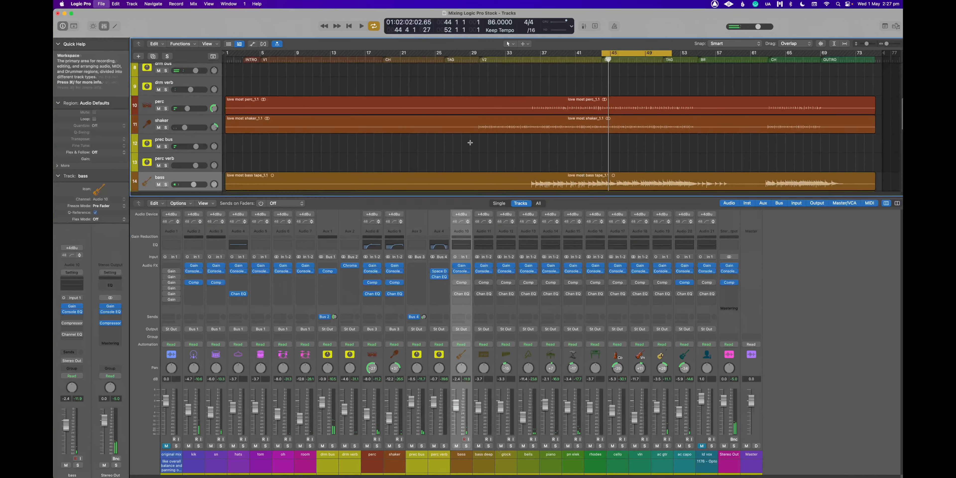
key(space)
click(467, 446)
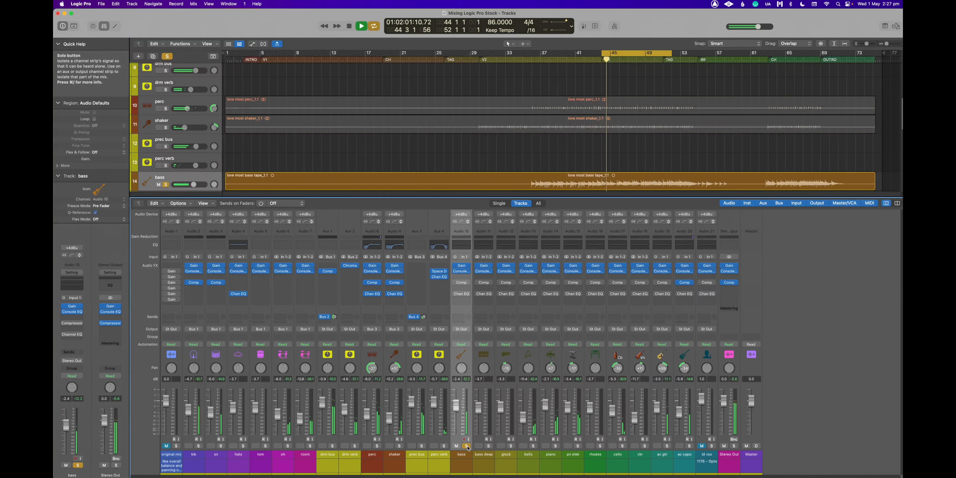
click(467, 446)
drag(456, 406, 456, 407)
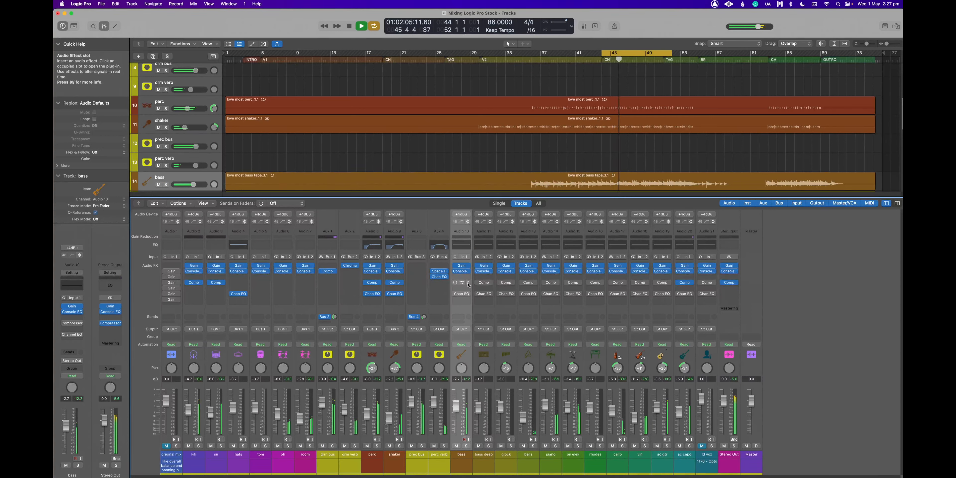
Step: Load the FET Bass preset in the bass channel's Compressor, lower its threshold to -17.5 dB, and enable the plug-in
click(469, 284)
click(401, 104)
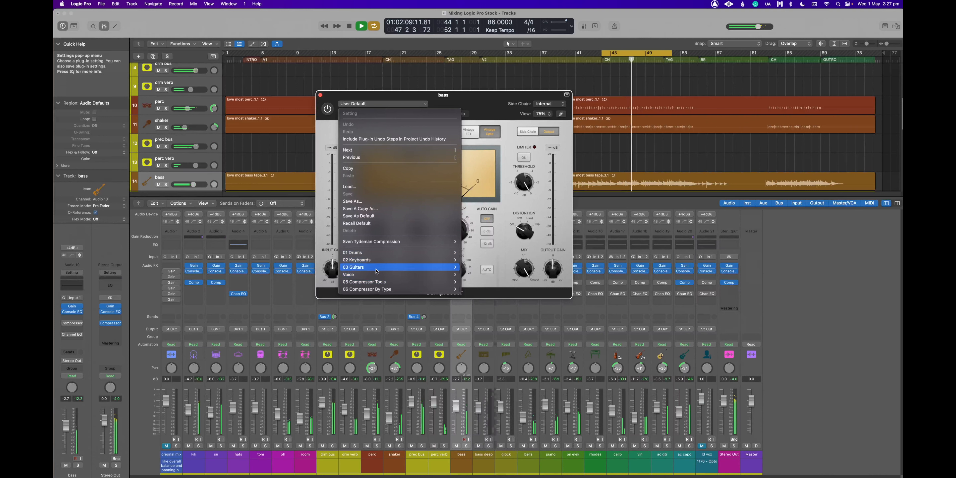
mouse_move(377, 271)
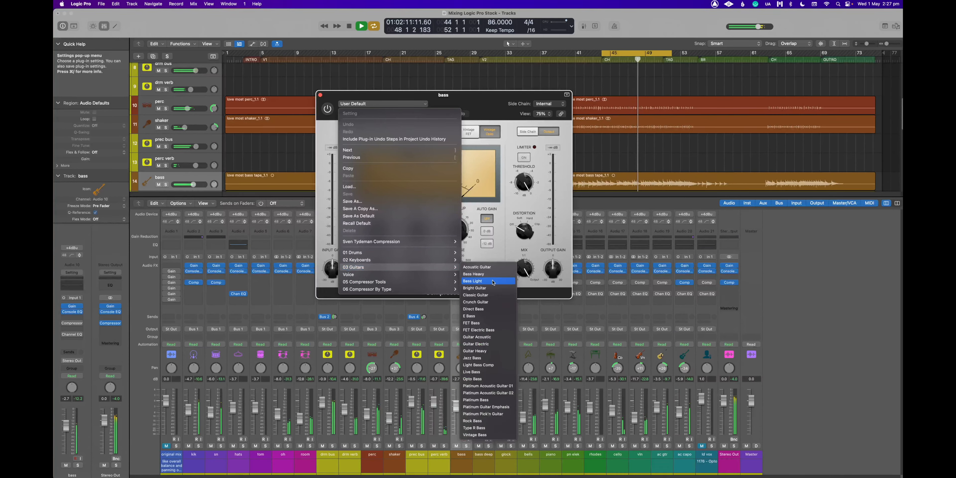
click(494, 324)
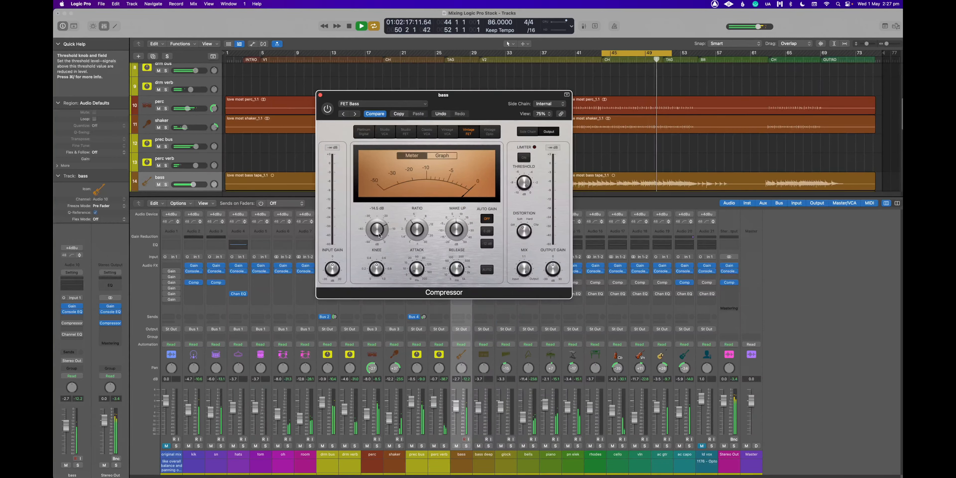
drag(379, 235, 381, 240)
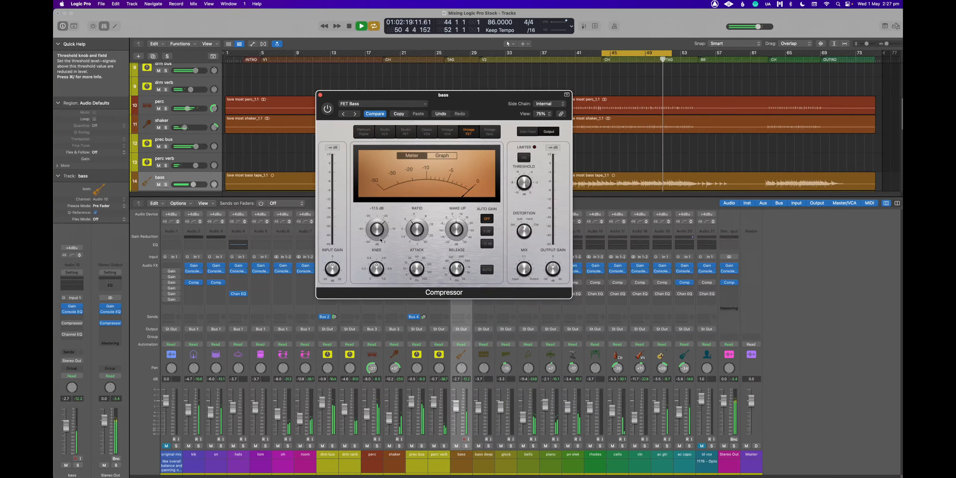
click(327, 106)
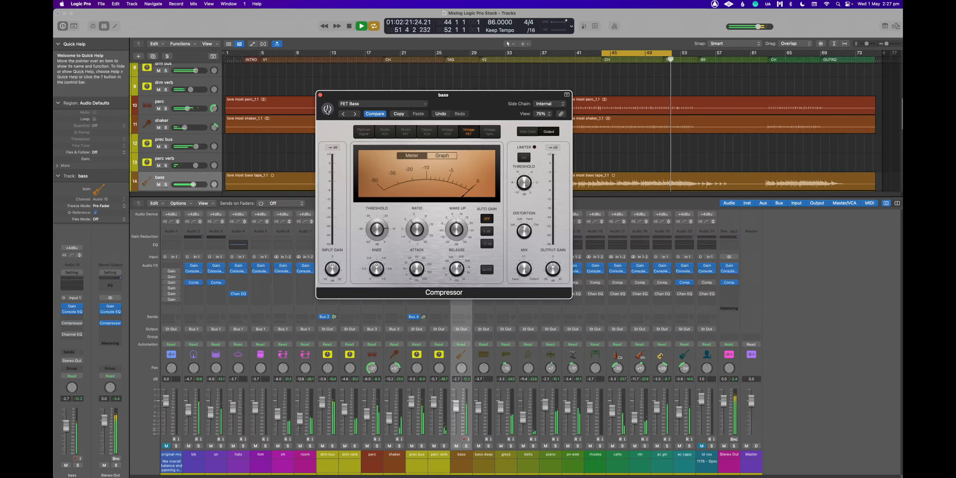
Step: Load the Opto Bass preset in the bass Compressor and lower its threshold to -26.5 dB
click(380, 107)
mouse_move(400, 268)
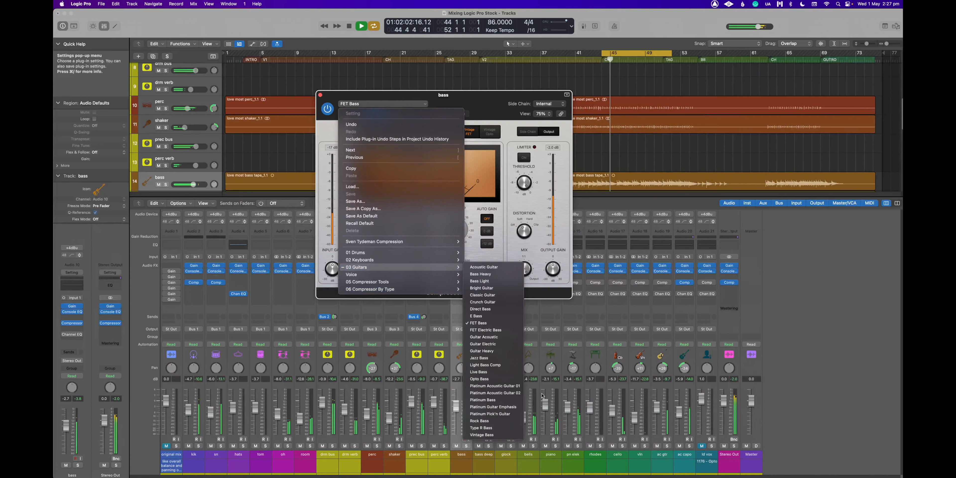
click(498, 382)
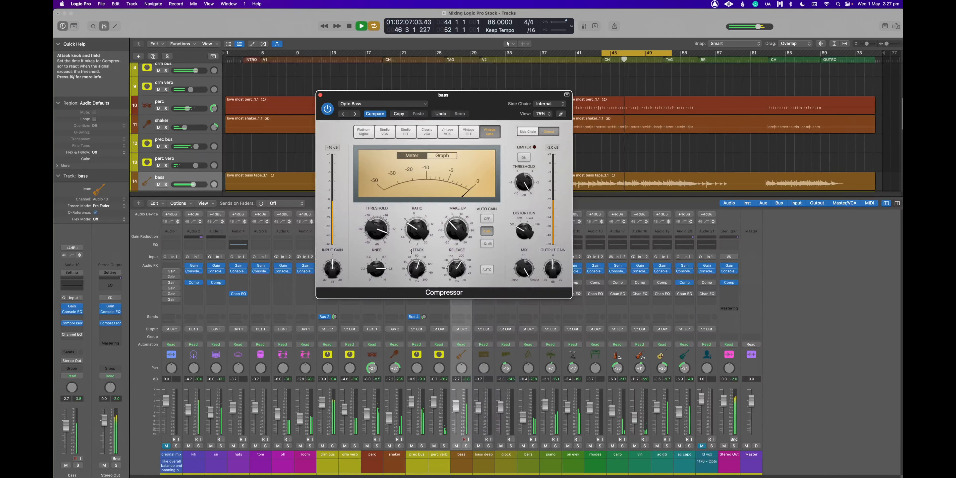
drag(373, 231, 374, 240)
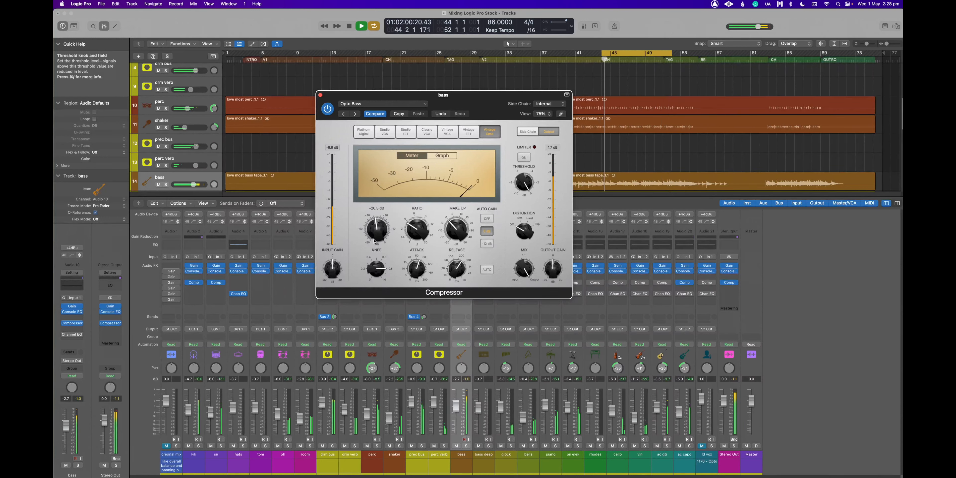
Step: Lower the bass Compressor's make-up gain to about -3.0 dB, trying Auto Gain off before setting it back to 0 dB
drag(455, 228, 453, 232)
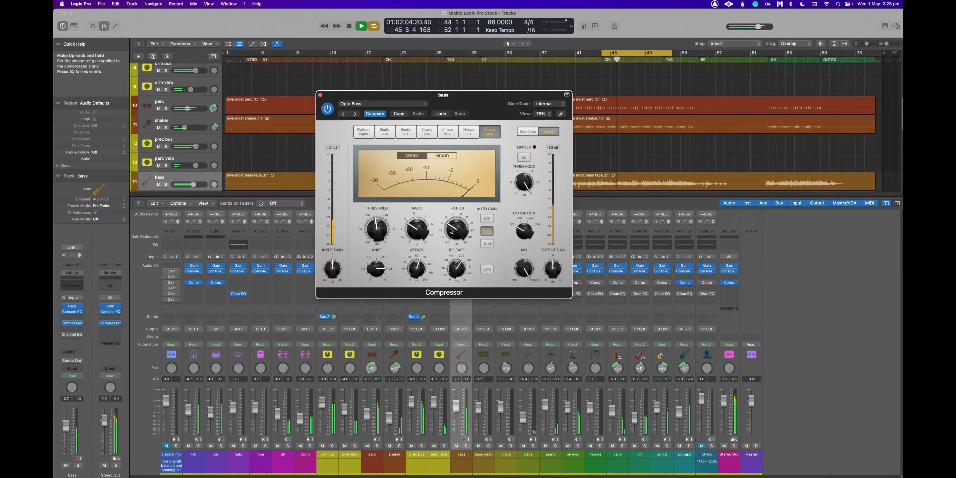
click(488, 219)
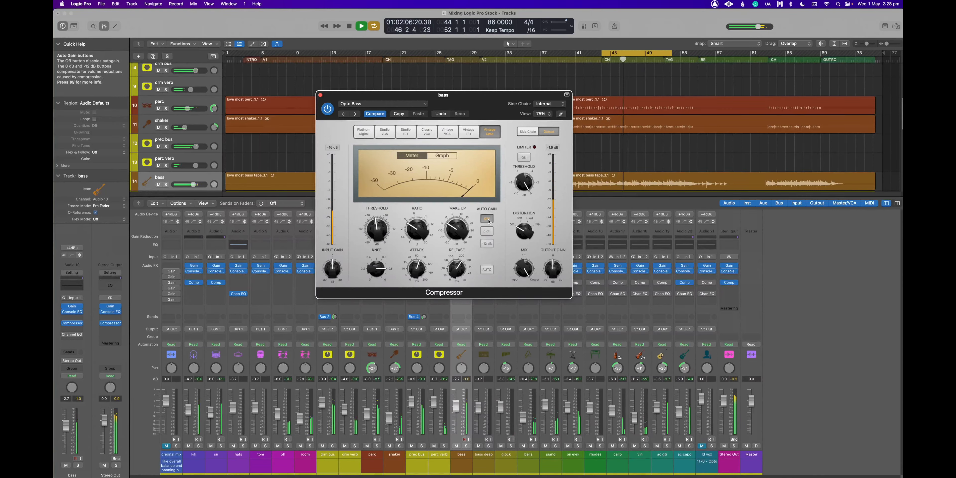
click(487, 231)
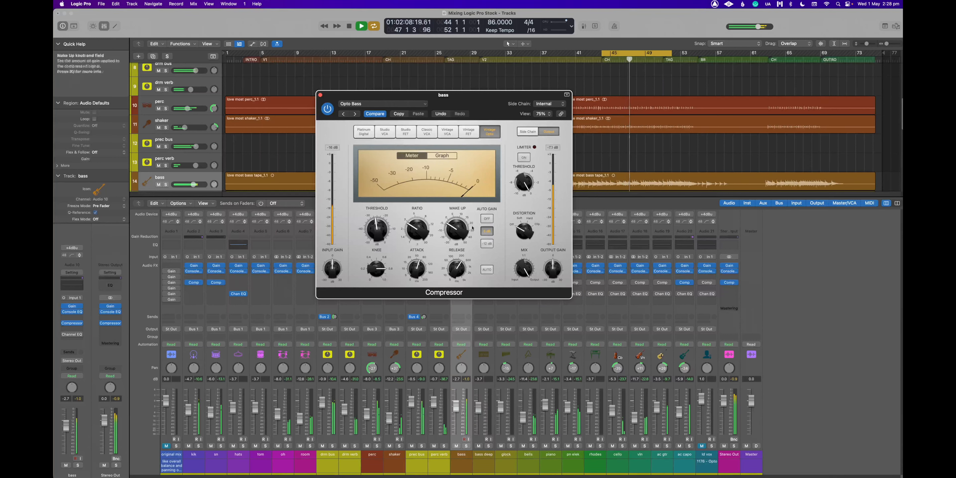
drag(453, 227, 453, 230)
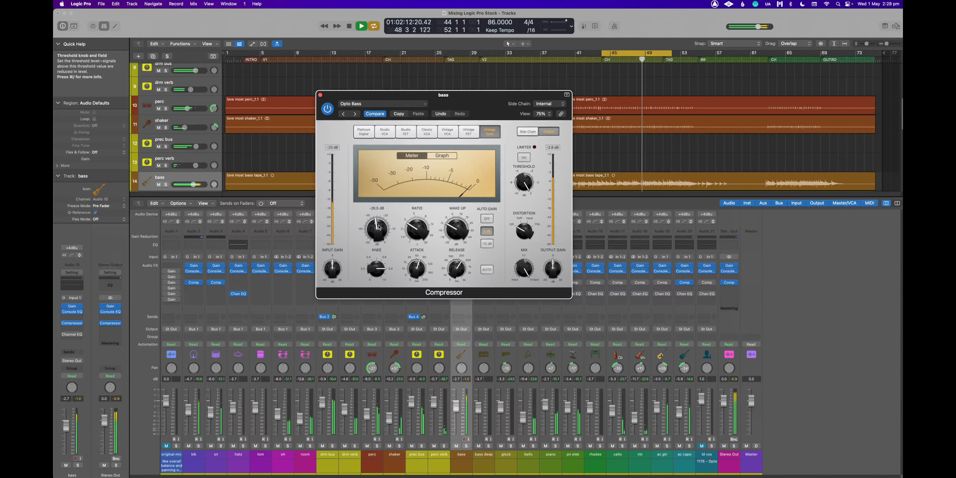
Step: Fine-tune the bass Compressor's threshold, compare the sound with it bypassed and enabled, and stop playback and close the plug-in
drag(379, 227, 376, 227)
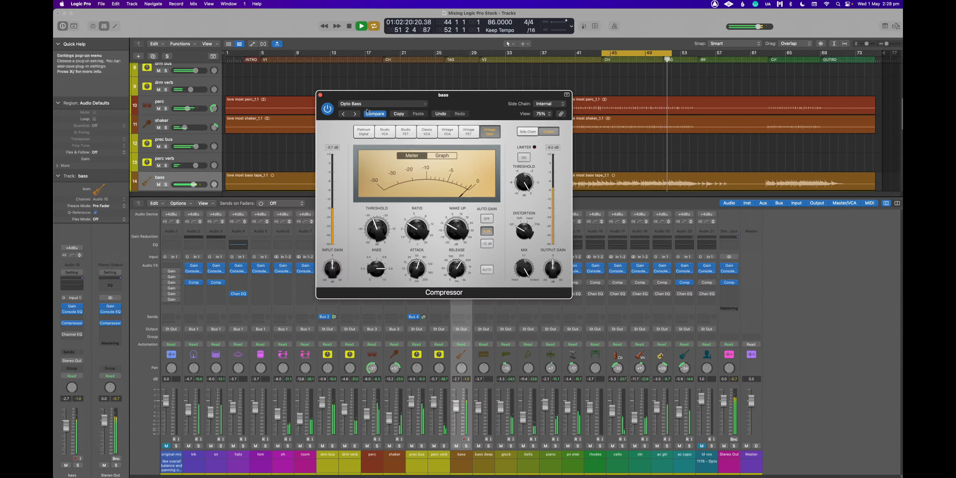
mouse_move(374, 219)
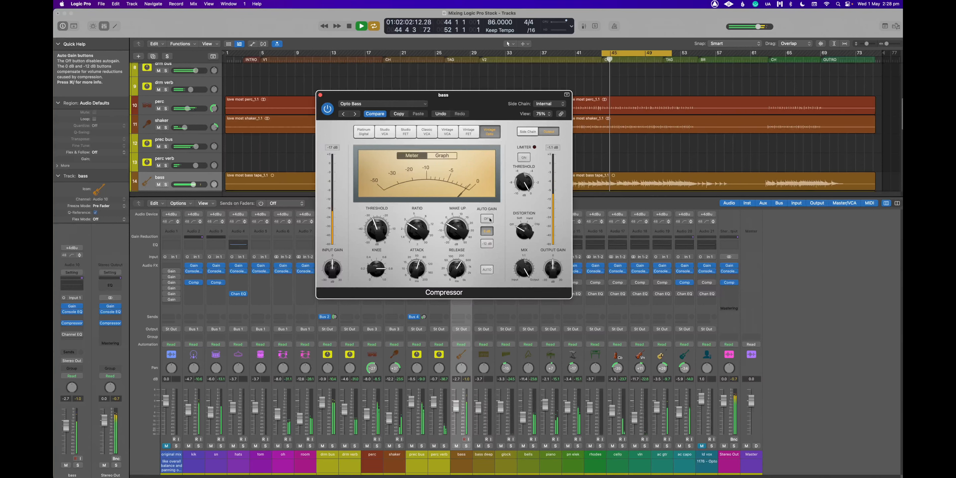
click(327, 109)
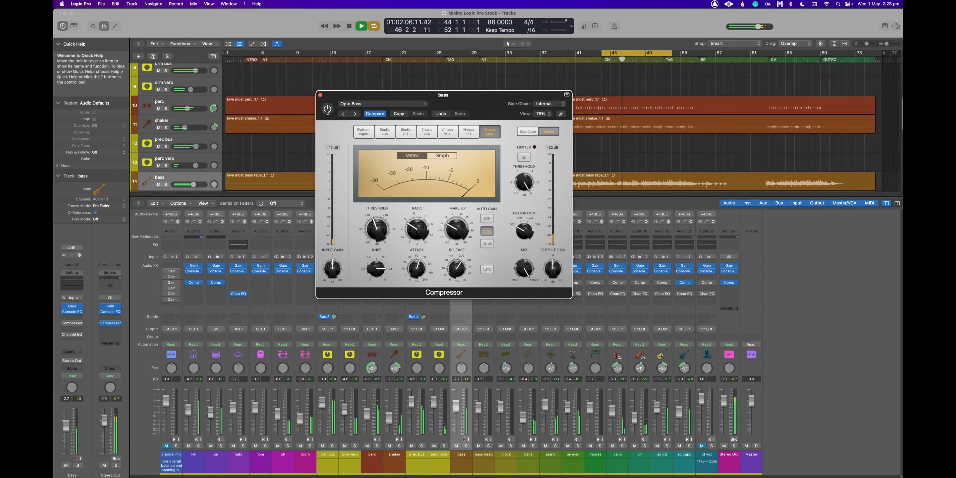
click(327, 110)
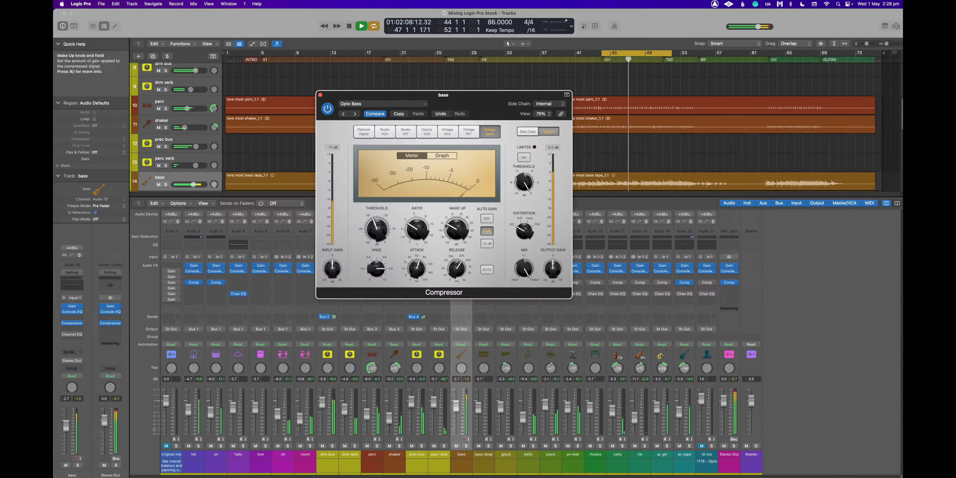
key(space)
key(super+w)
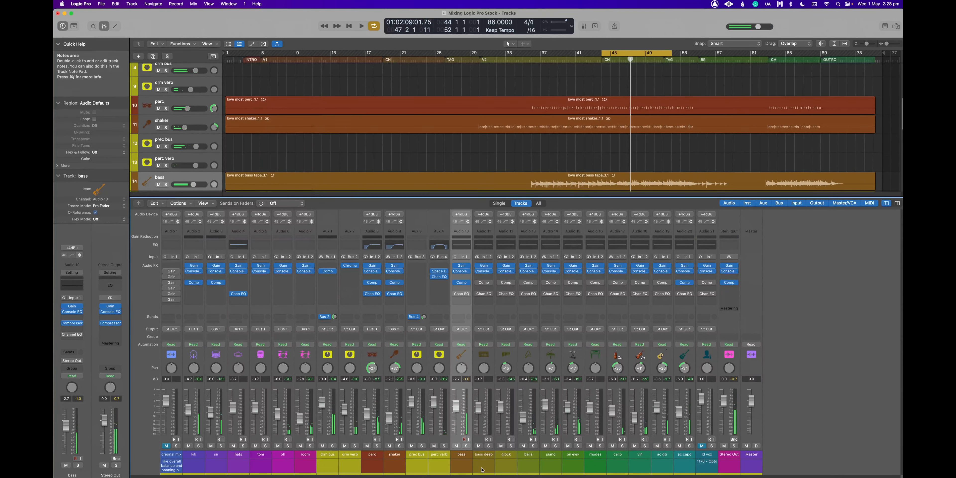
Step: Move the bass Compressor one insert slot lower and back again, comparing it bypassed and enabled during playback
click(463, 284)
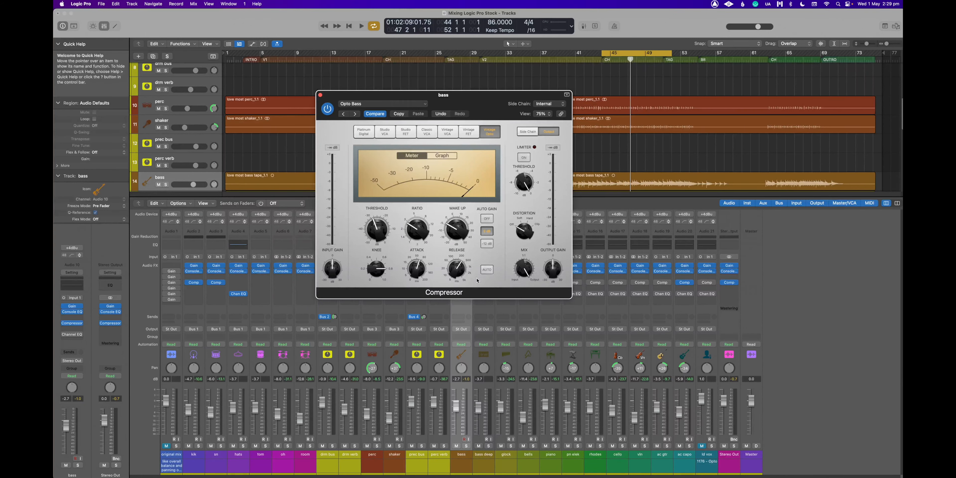
drag(383, 99, 718, 55)
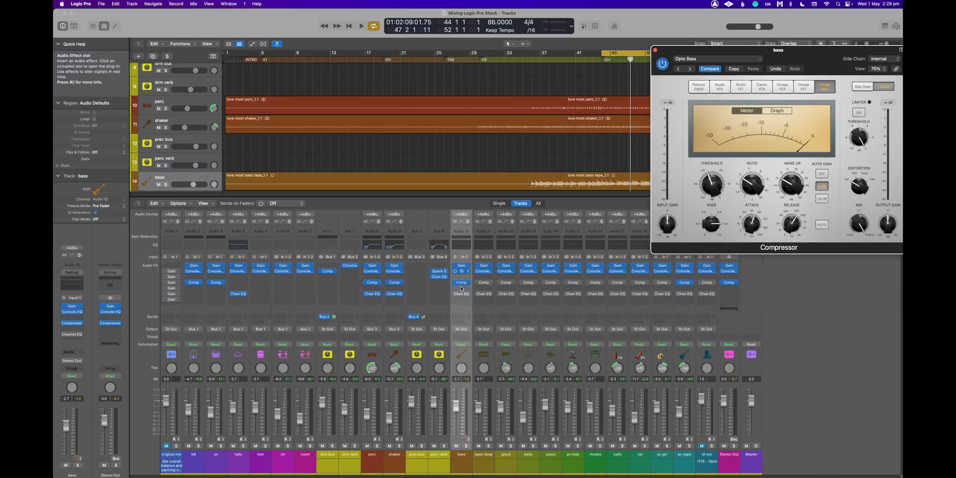
drag(456, 297, 457, 290)
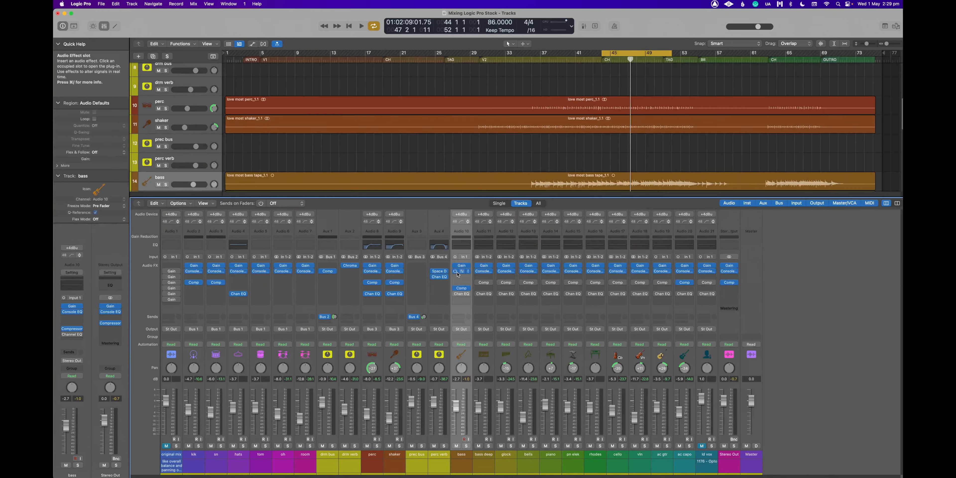
key(space)
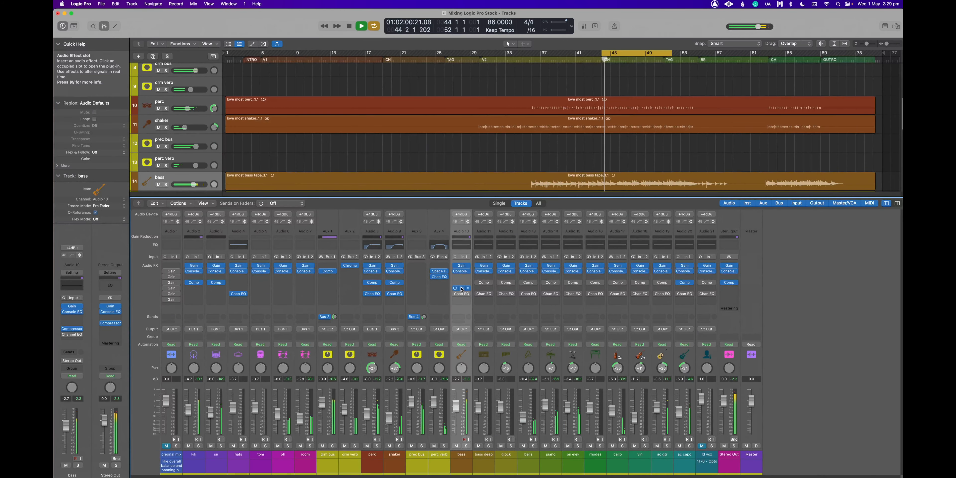
mouse_move(460, 289)
mouse_down()
mouse_move(462, 272)
mouse_move(456, 285)
mouse_up()
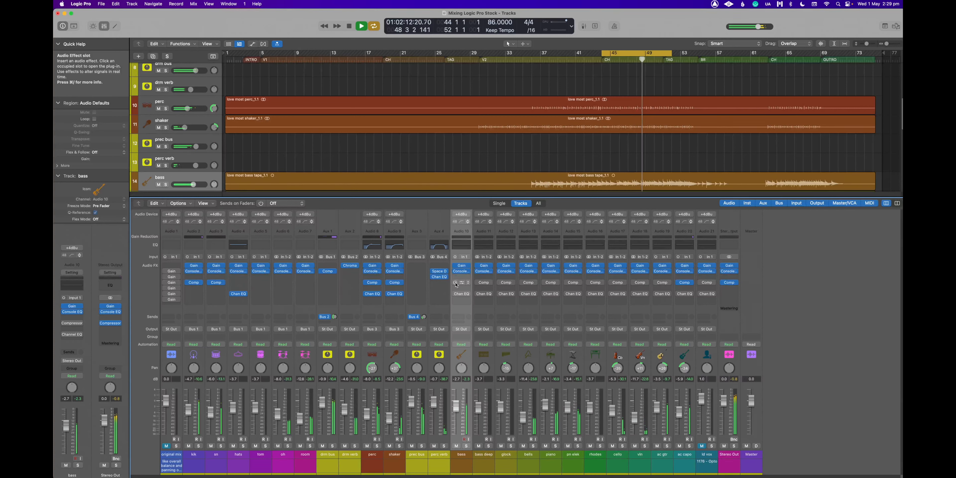
click(456, 283)
Step: Move the bass Vintage Console EQ below the Compressor, open it and turn on its low cut filter
drag(459, 272, 460, 290)
click(461, 289)
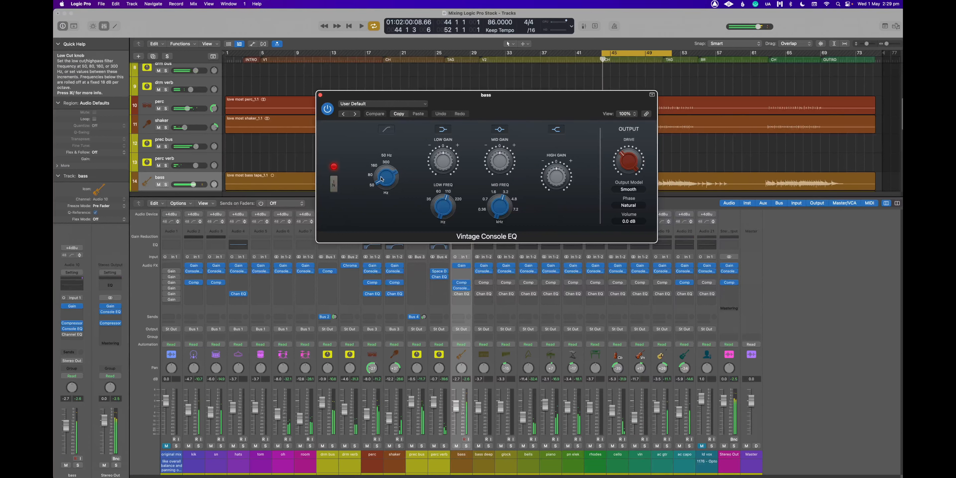
click(387, 131)
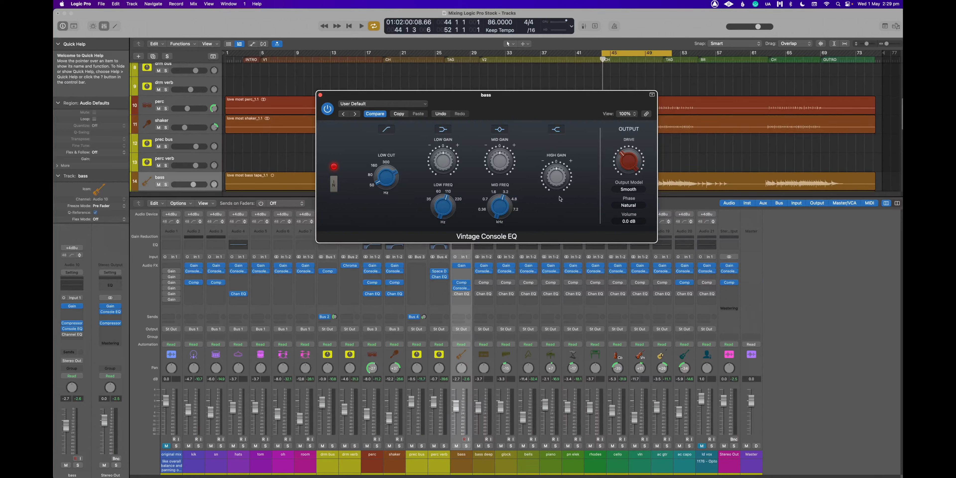
Step: During playback, adjust the bass Vintage Console EQ's low frequency and low gain, and bring its high gain down from the audition boost
key(space)
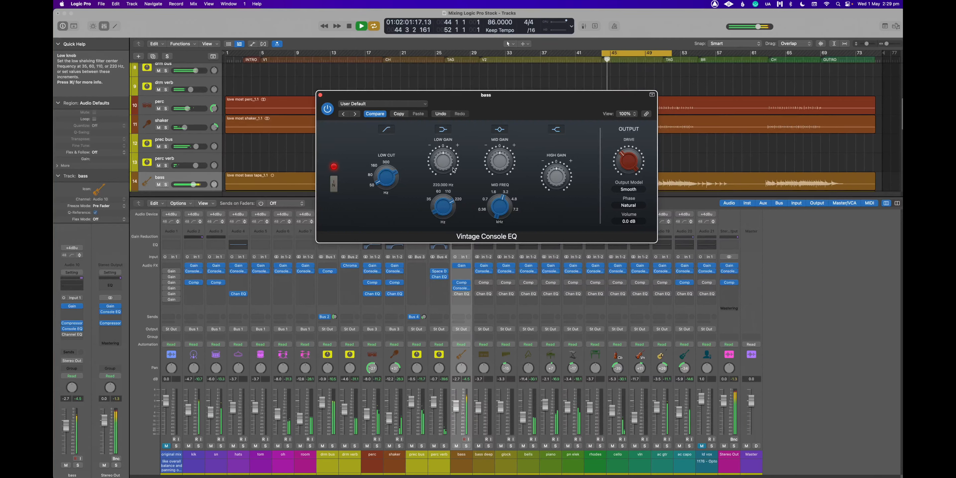
drag(440, 213, 438, 217)
drag(443, 162, 444, 164)
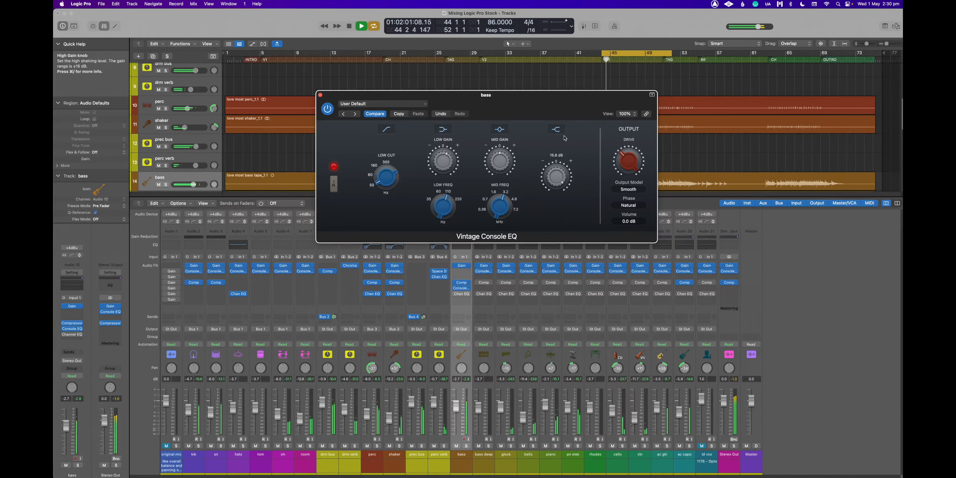
drag(564, 138, 574, 173)
Step: Boost the bass EQ's mid gain to 17.0 dB and sweep the mid frequency up to about 5.4 kHz to audition it
drag(500, 159, 498, 141)
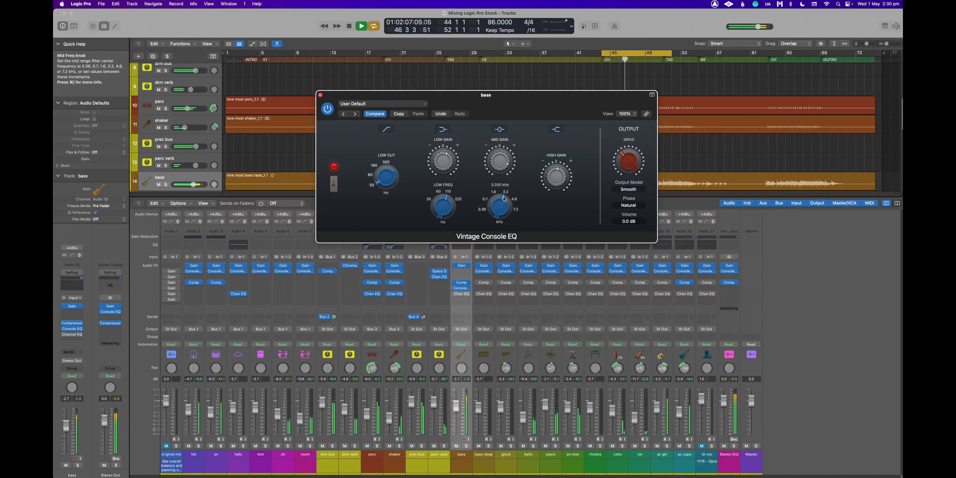
drag(504, 200, 506, 247)
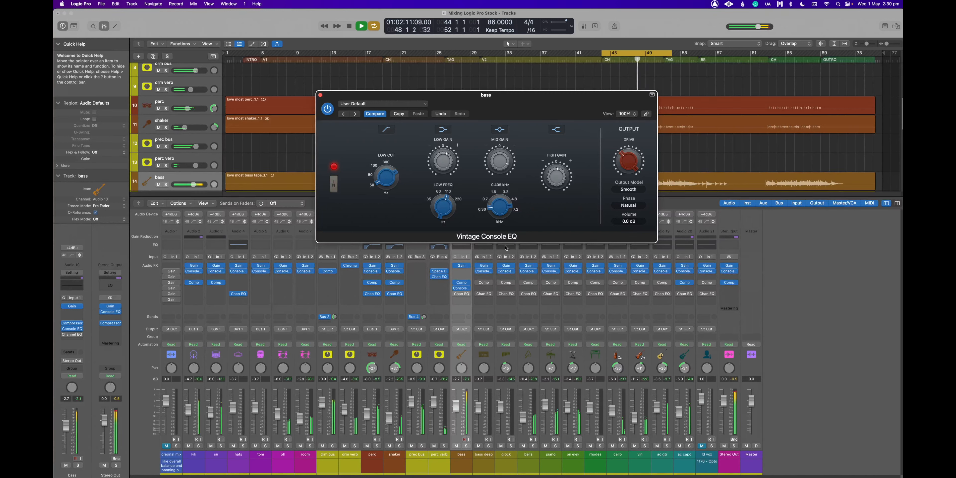
drag(503, 161, 503, 152)
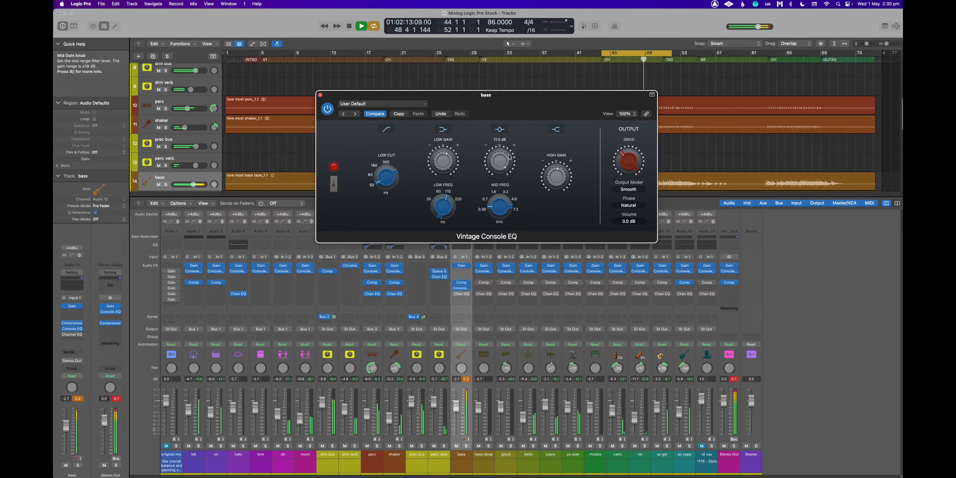
drag(495, 207, 515, 139)
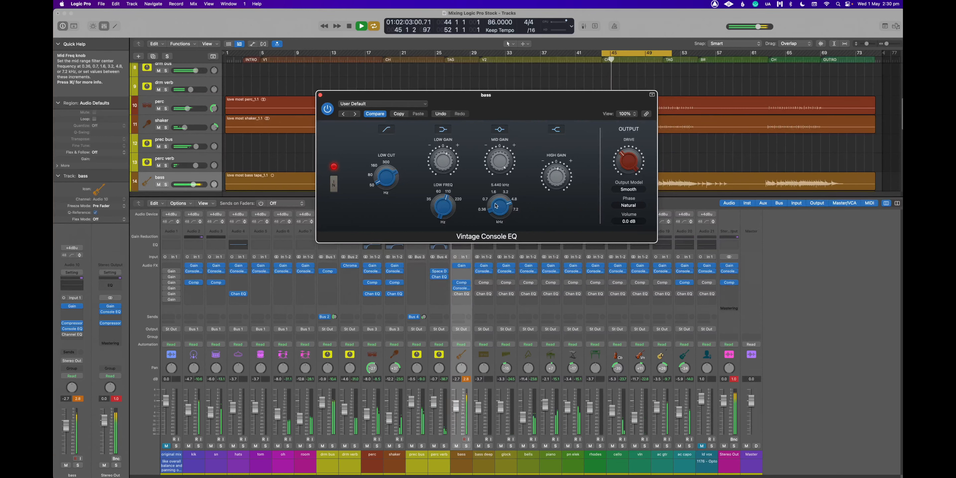
Step: Settle the bass EQ's mid frequency between 3.2 and 4.8 kHz and reset the bass channel's peak reading
drag(497, 203, 498, 203)
drag(497, 203, 502, 215)
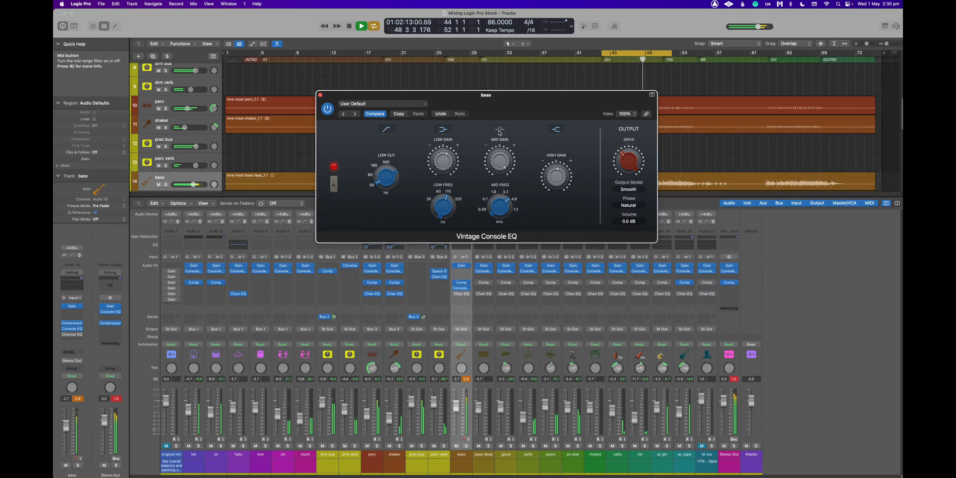
drag(512, 202, 509, 217)
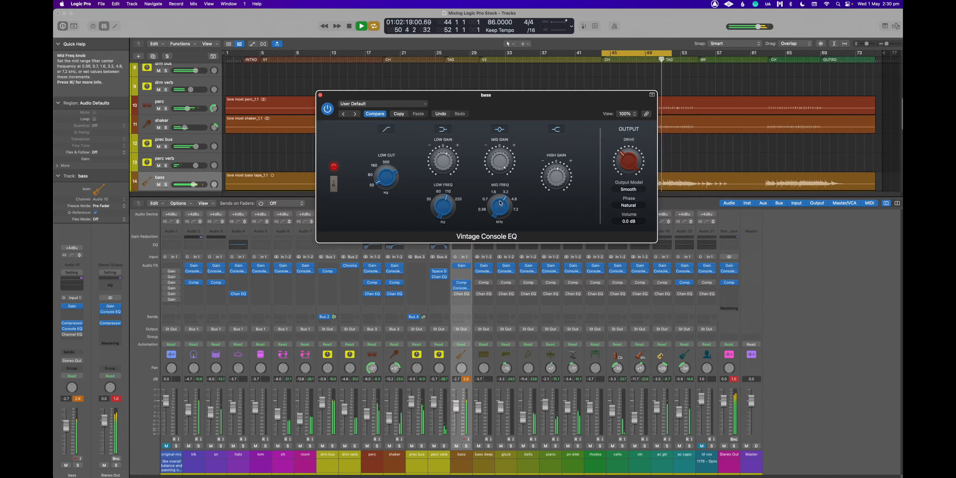
drag(499, 204, 499, 201)
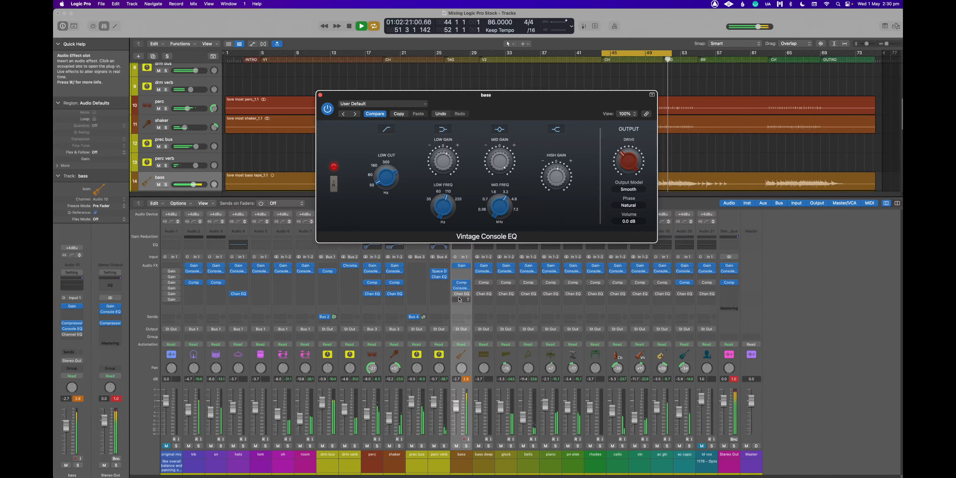
click(466, 379)
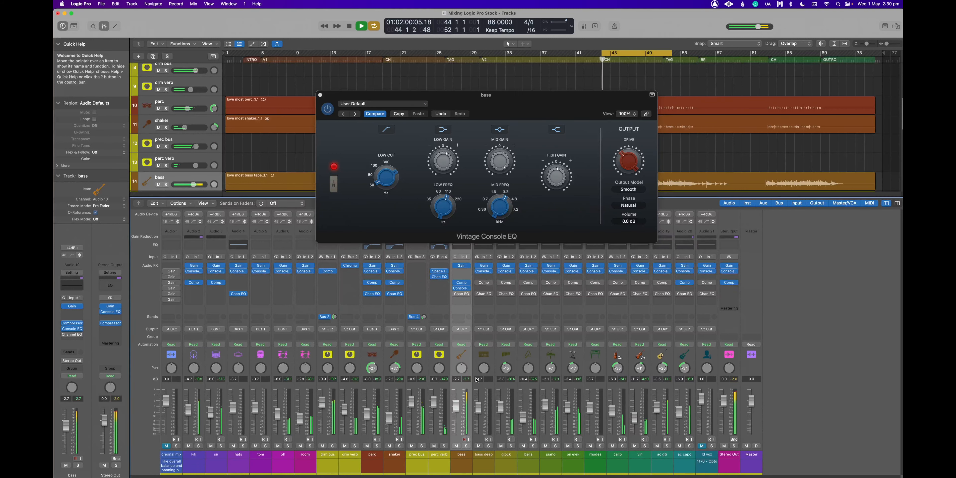
Step: Enable and open the bass channel's Channel EQ and shift its analyzer range
alt+click(459, 295)
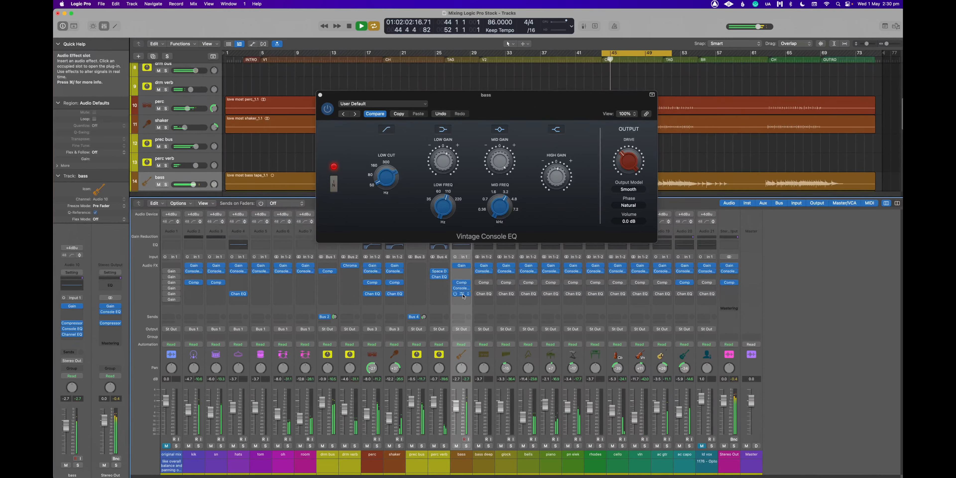
click(464, 296)
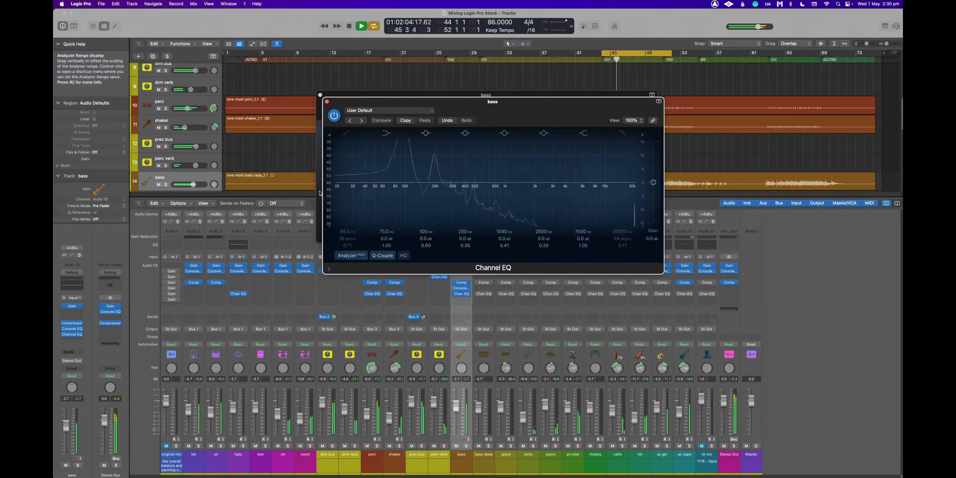
drag(328, 190, 328, 213)
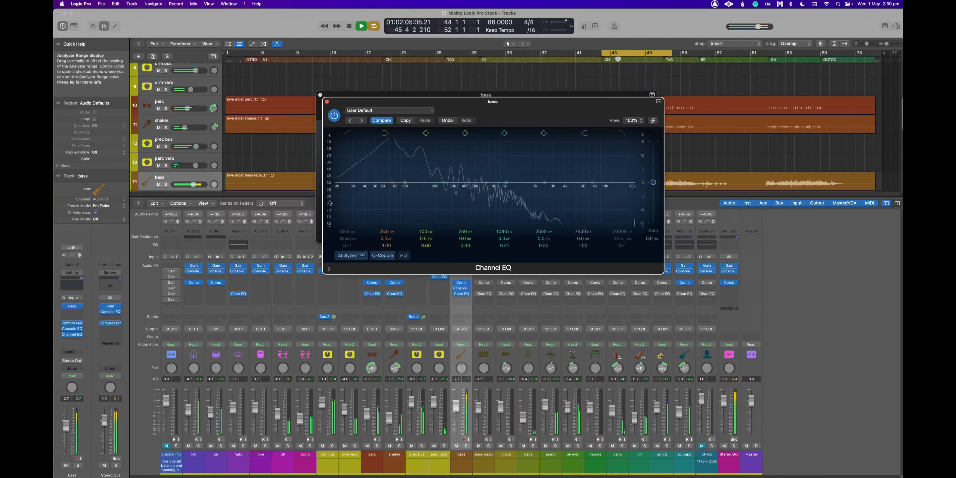
Step: In the bass Channel EQ, turn on a low cut at about 39 Hz and cut 6.2 dB at 264 Hz with a Q of 2.10
click(345, 138)
drag(400, 185, 369, 192)
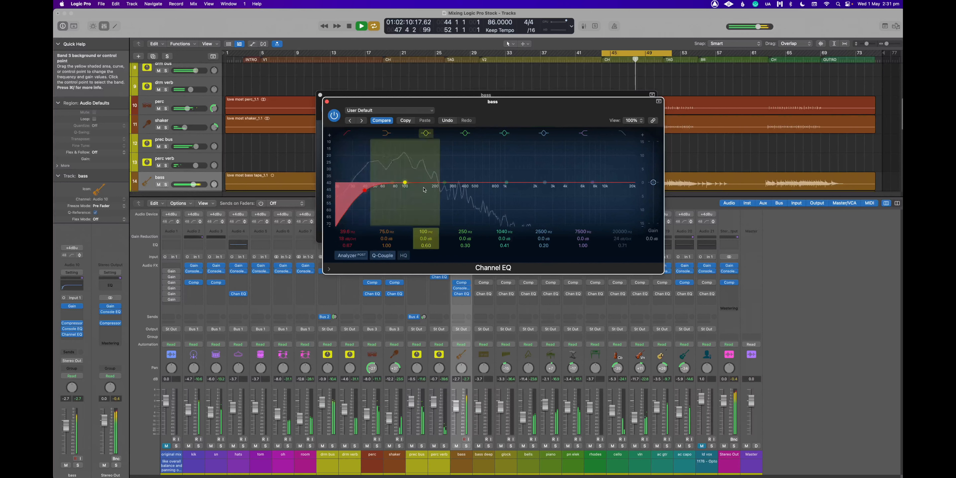
drag(450, 185, 451, 146)
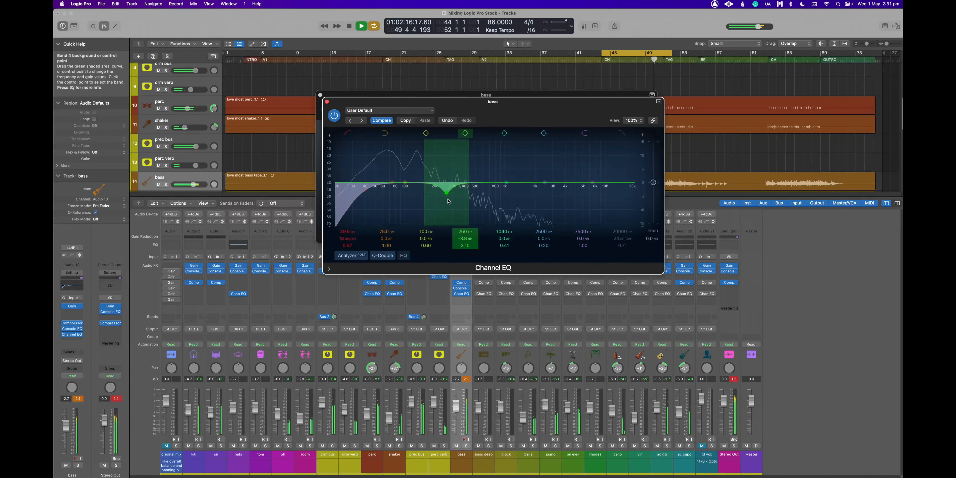
drag(449, 201, 449, 207)
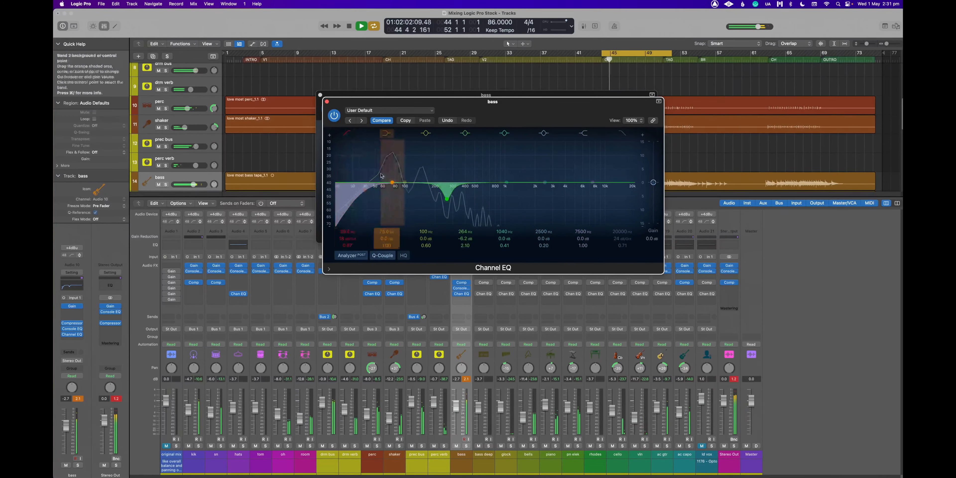
Step: Try the Channel EQ's low-shelf band at 91 Hz, switch it off, and close the plug-in to return to the Vintage Console EQ
click(386, 134)
click(386, 133)
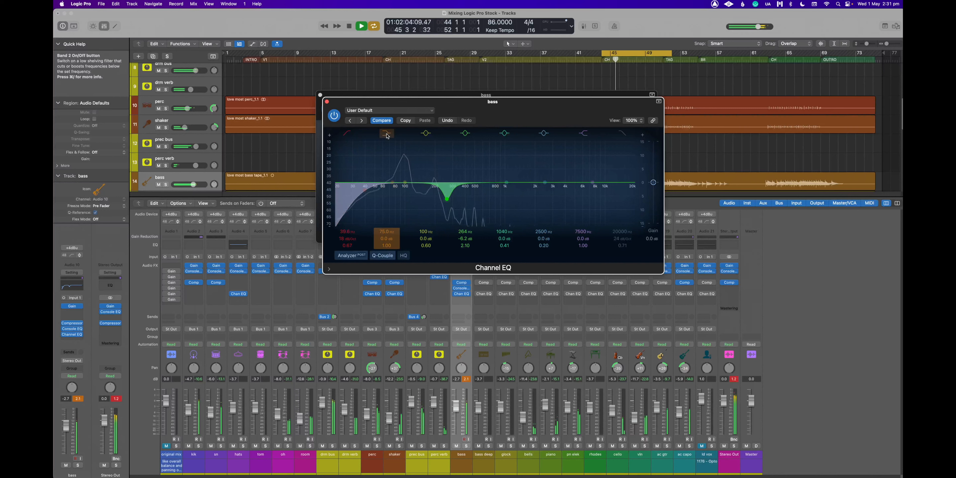
click(387, 134)
click(387, 135)
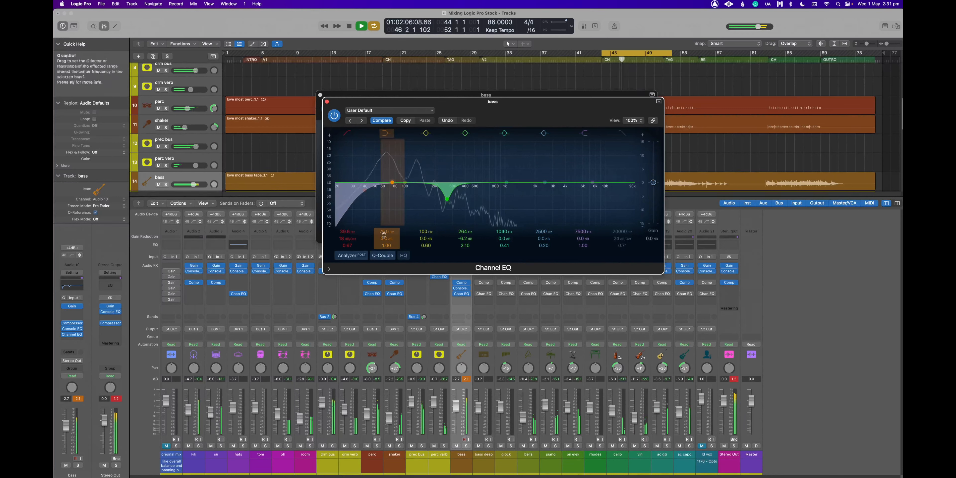
drag(383, 232, 383, 241)
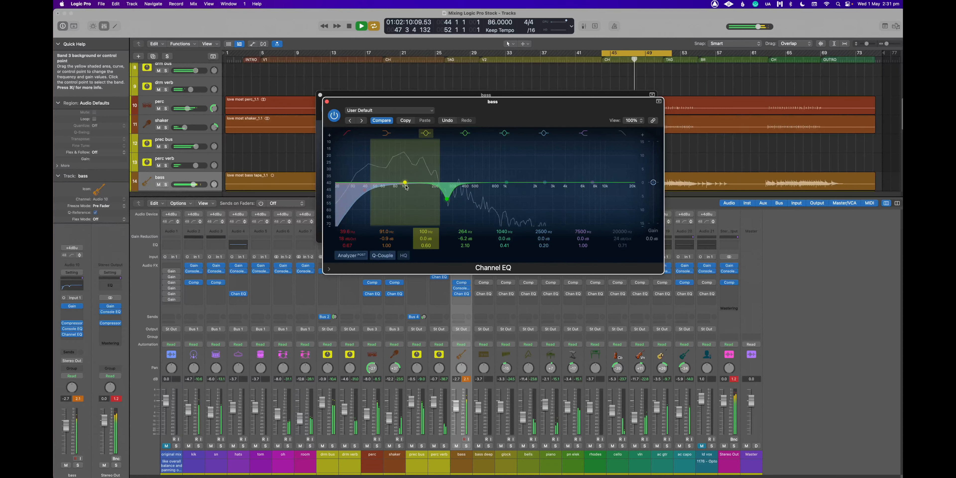
drag(406, 186, 407, 186)
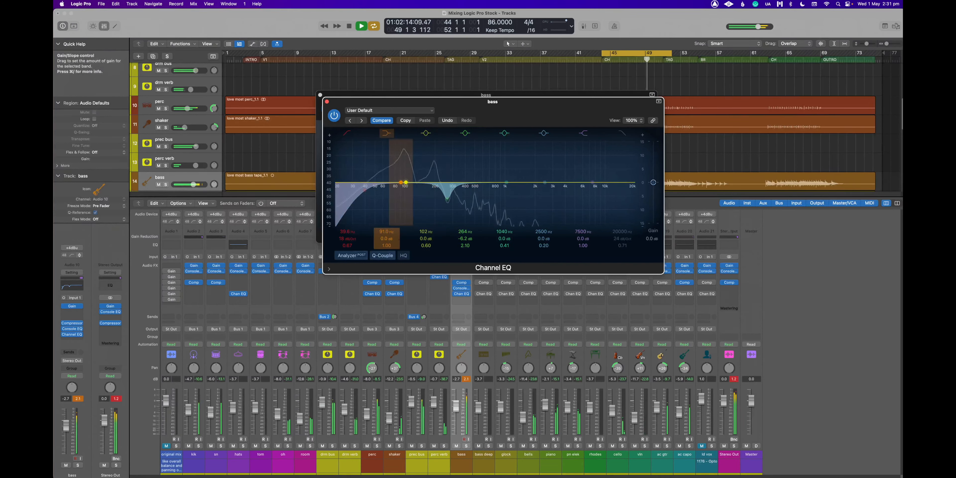
click(381, 132)
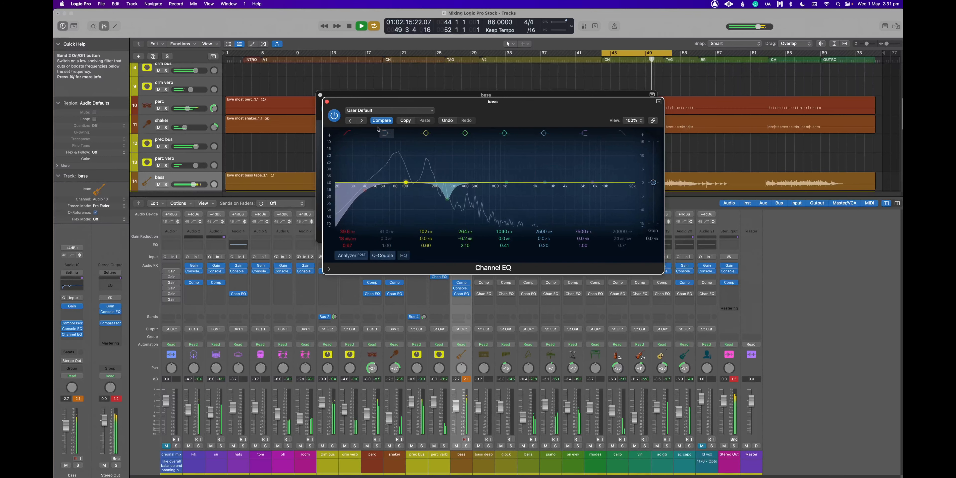
click(326, 101)
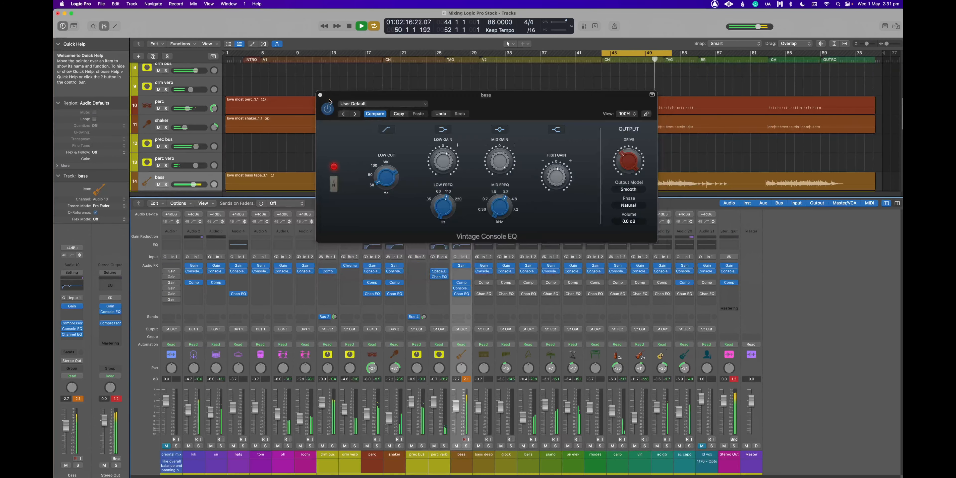
click(449, 164)
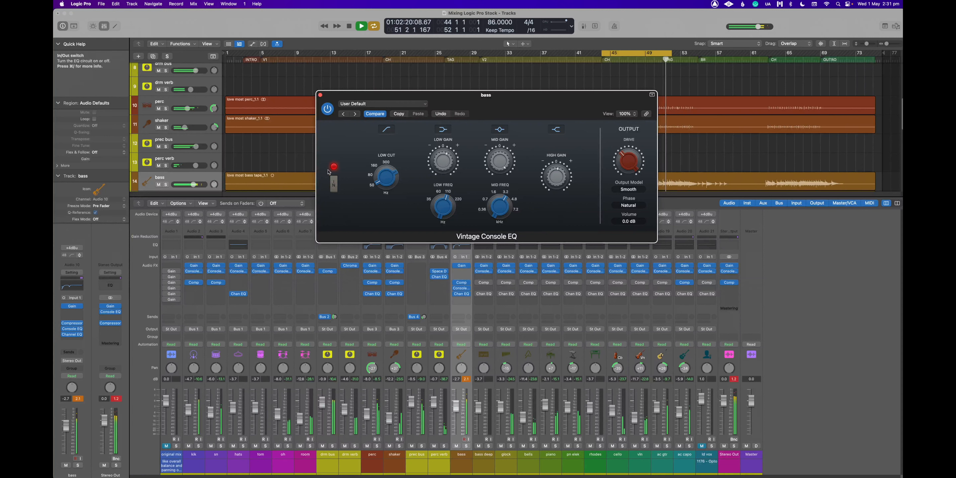
Step: Compare the bass with its Vintage Console EQ switched out and in, and reset the bass channel's peak reading
click(334, 184)
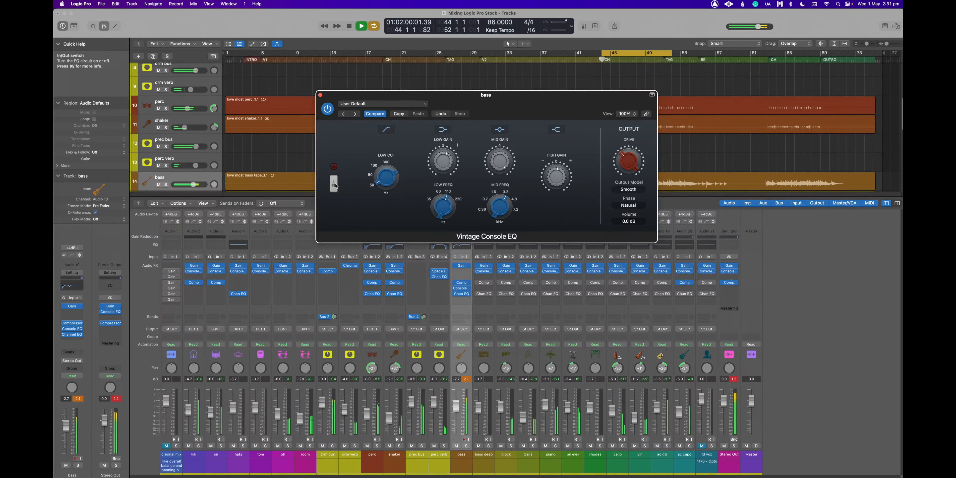
click(334, 184)
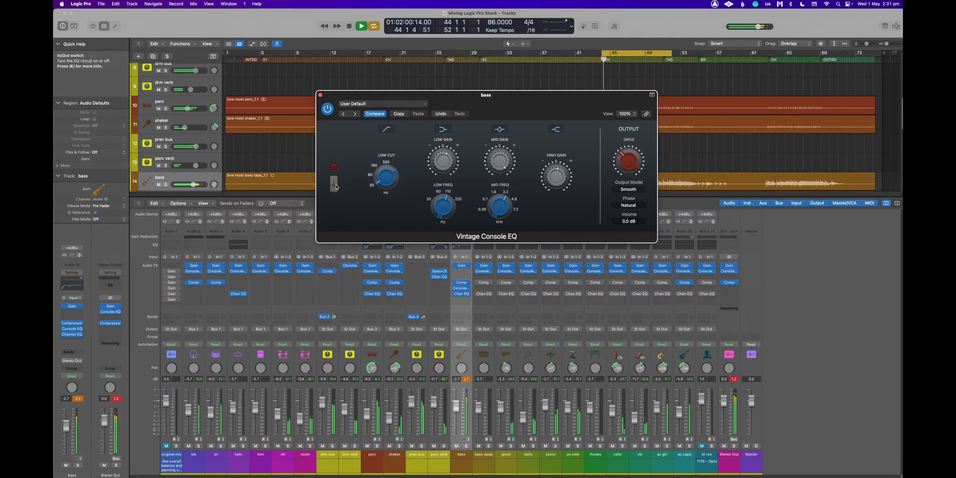
click(467, 381)
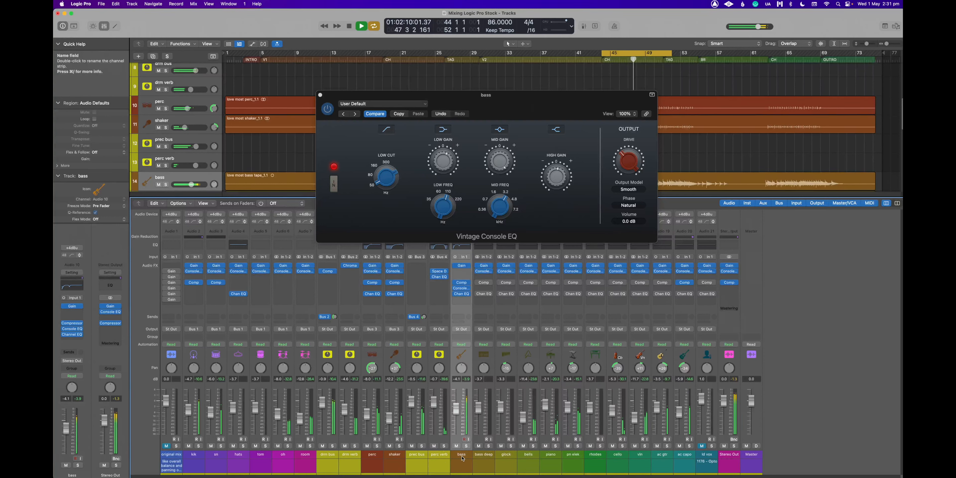
Step: Compare the bass with its Compressor and both EQs bypassed and active, and lower the bass fader to -5.3 dB
click(456, 286)
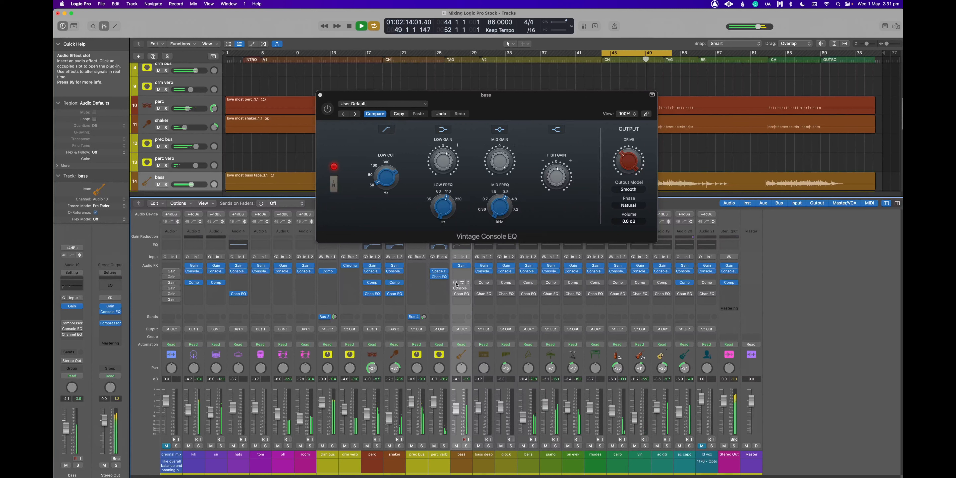
click(456, 289)
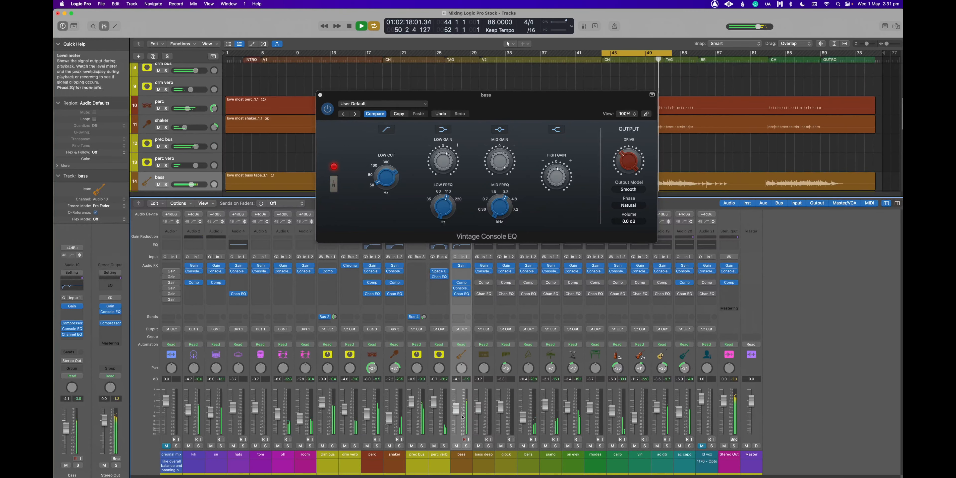
drag(456, 409, 456, 411)
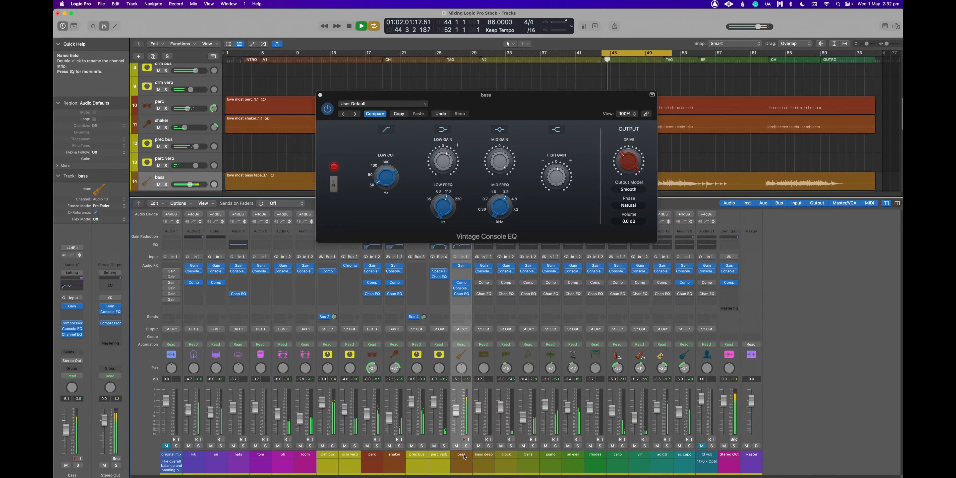
key(space)
key(space)
drag(456, 411, 456, 411)
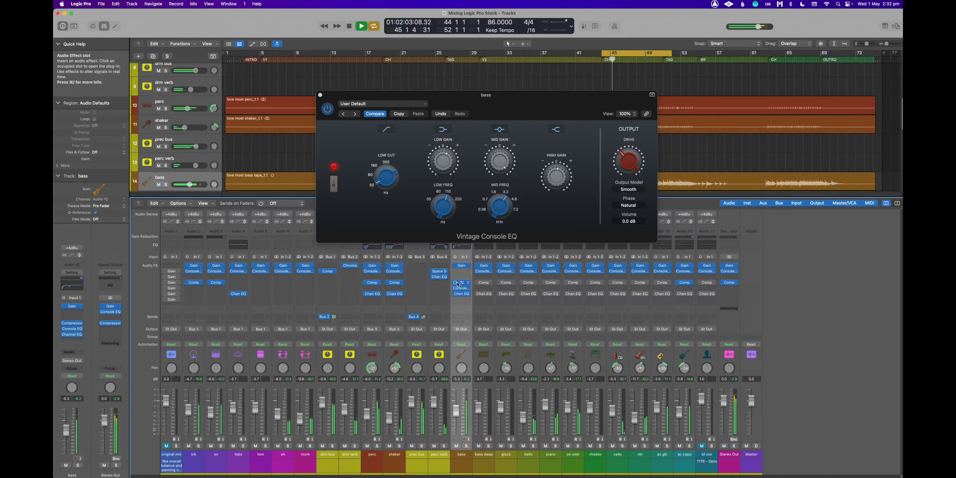
Step: Bypass the bass's Compressor and both EQs, rebalance its fader from 0 to -5.7 dB, and re-enable the plug-ins
drag(455, 282, 456, 293)
alt+click(457, 409)
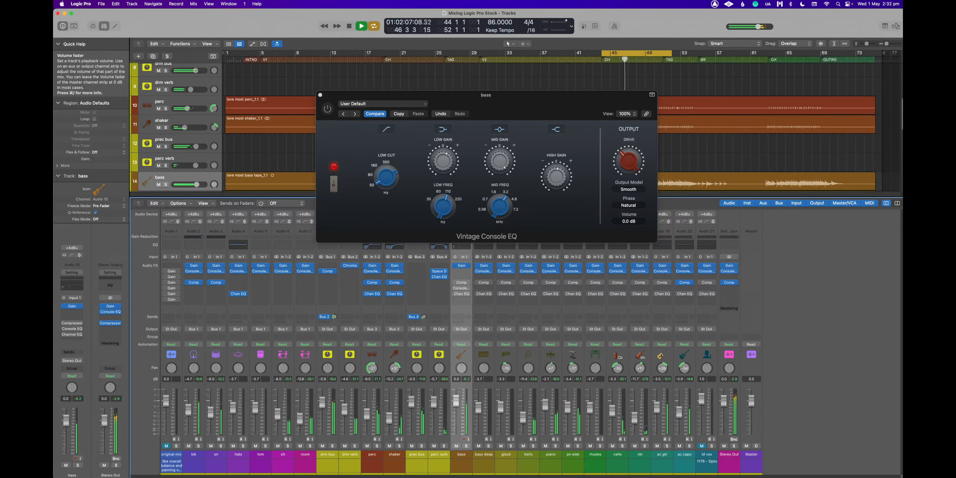
drag(457, 400, 456, 410)
drag(455, 293, 456, 282)
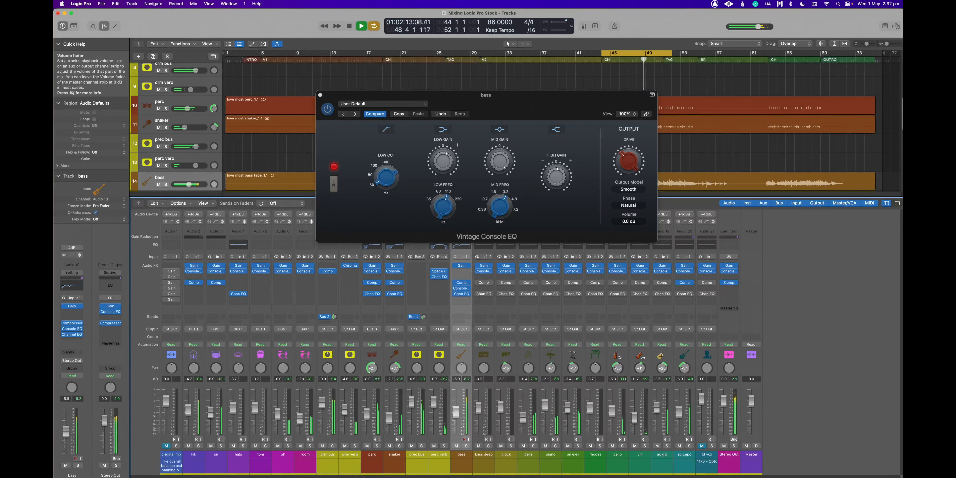
Step: Close the bass's Vintage Console EQ and extend the end of the cycle range to bar 55 for playback
key(space)
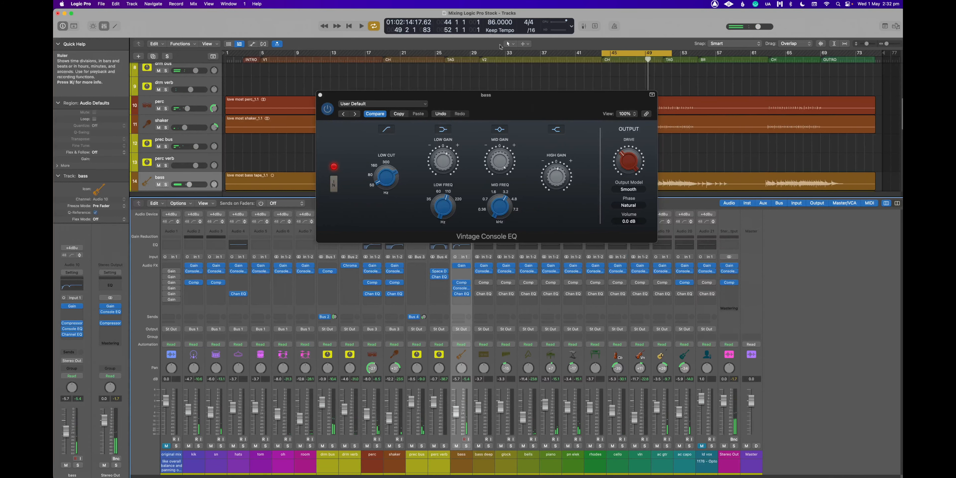
click(320, 95)
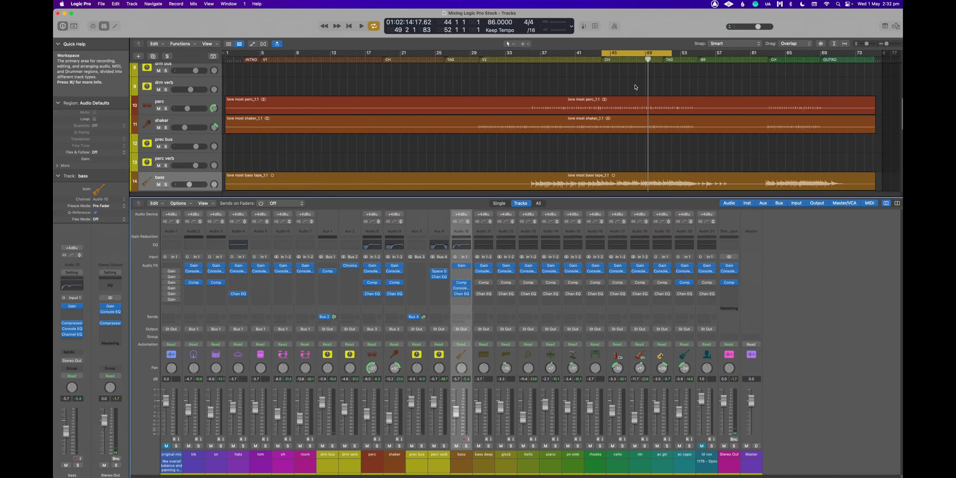
drag(671, 53, 698, 54)
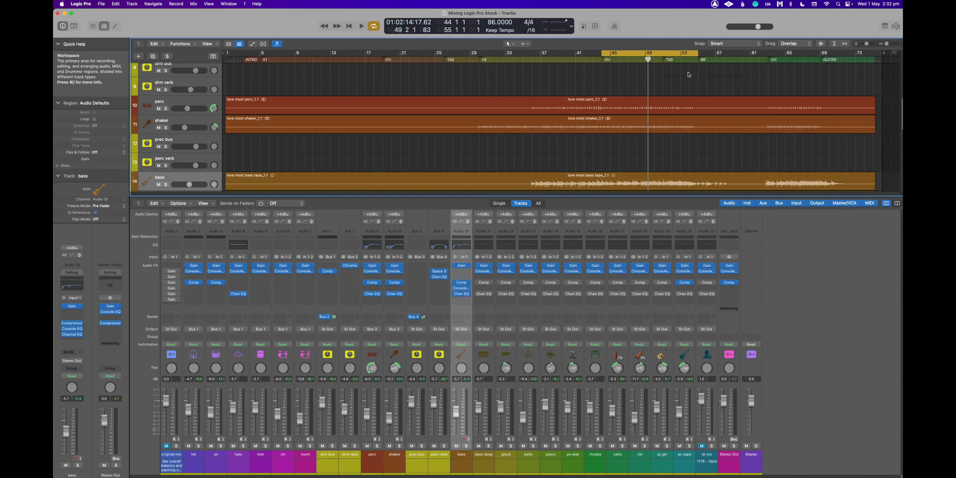
key(space)
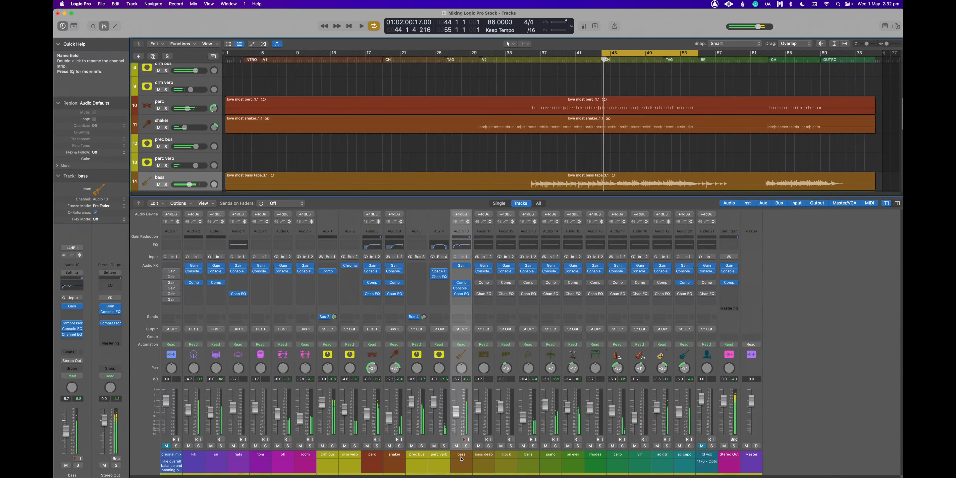